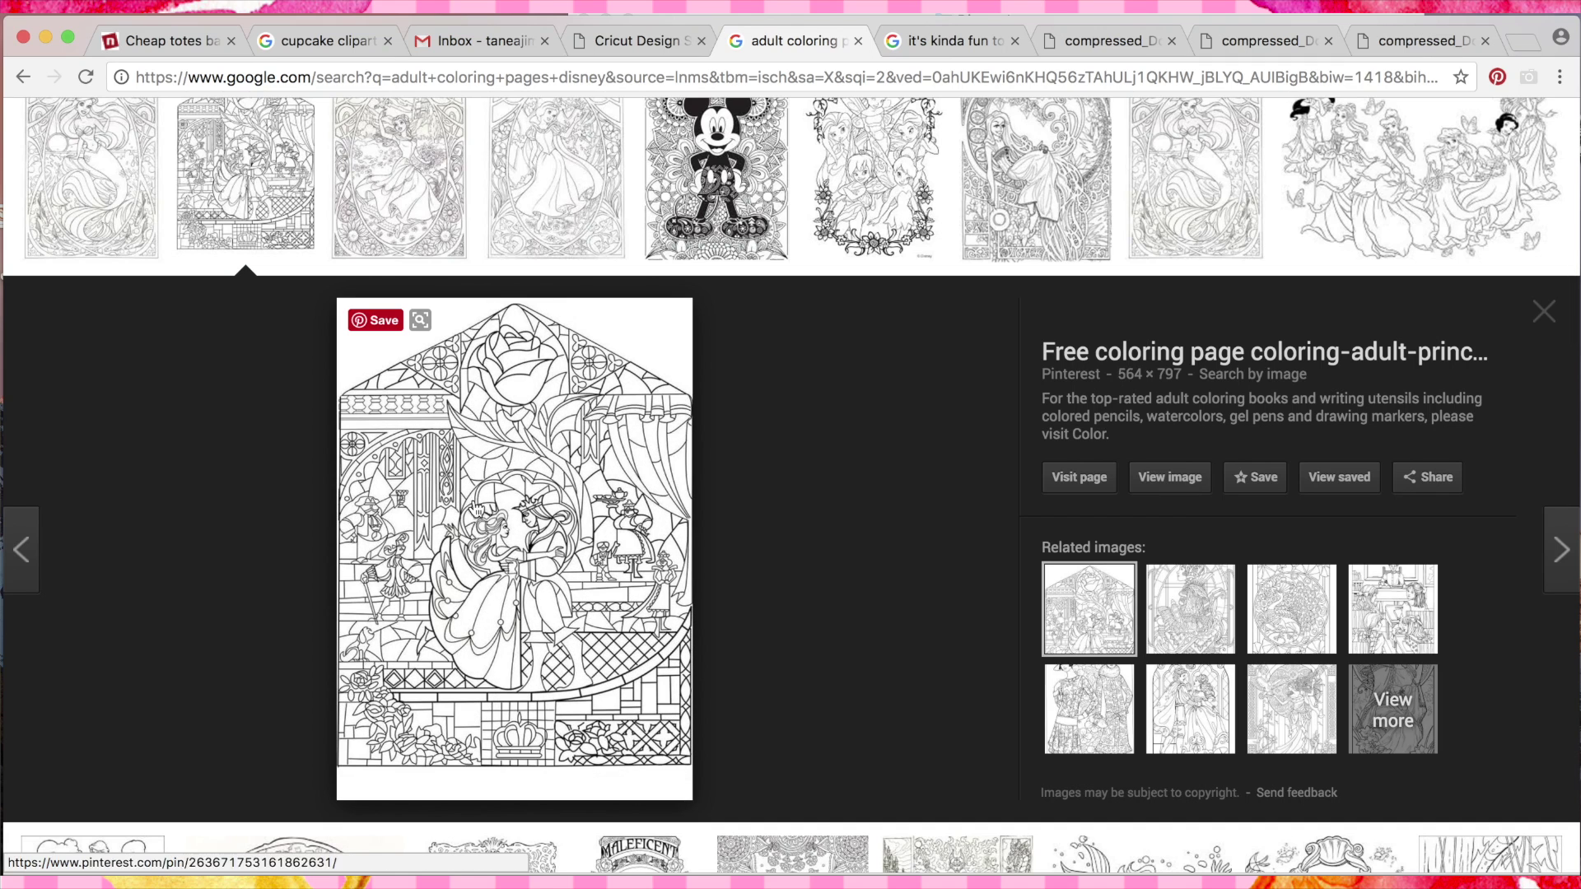
Open the Mickey Mouse adult coloring page from the image results at full size.
scroll(708, 271, "up", 1)
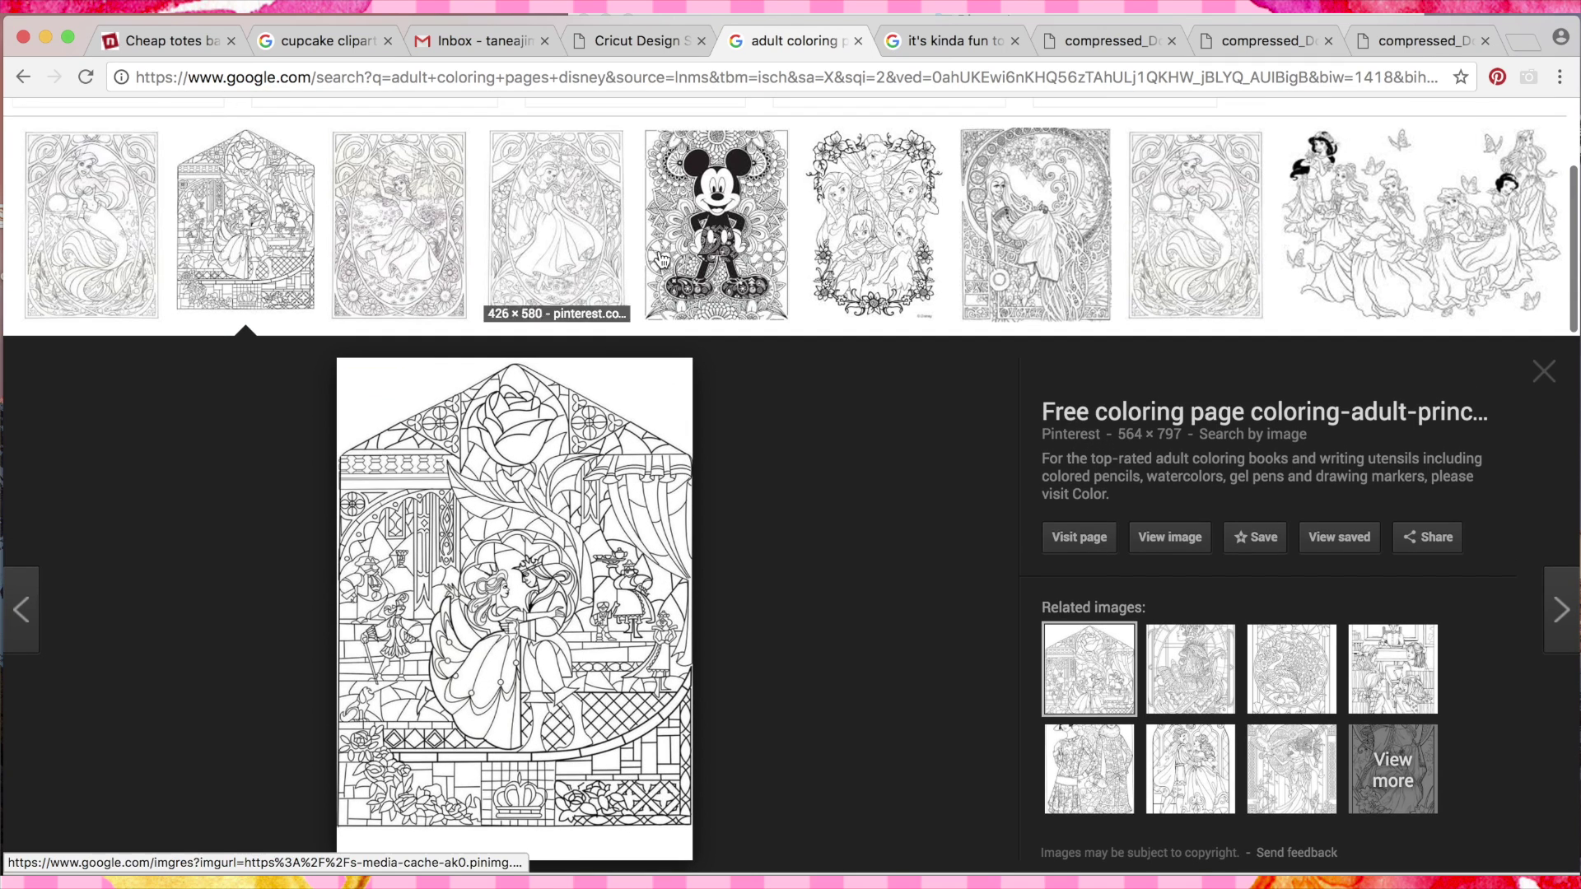
left_click(716, 230)
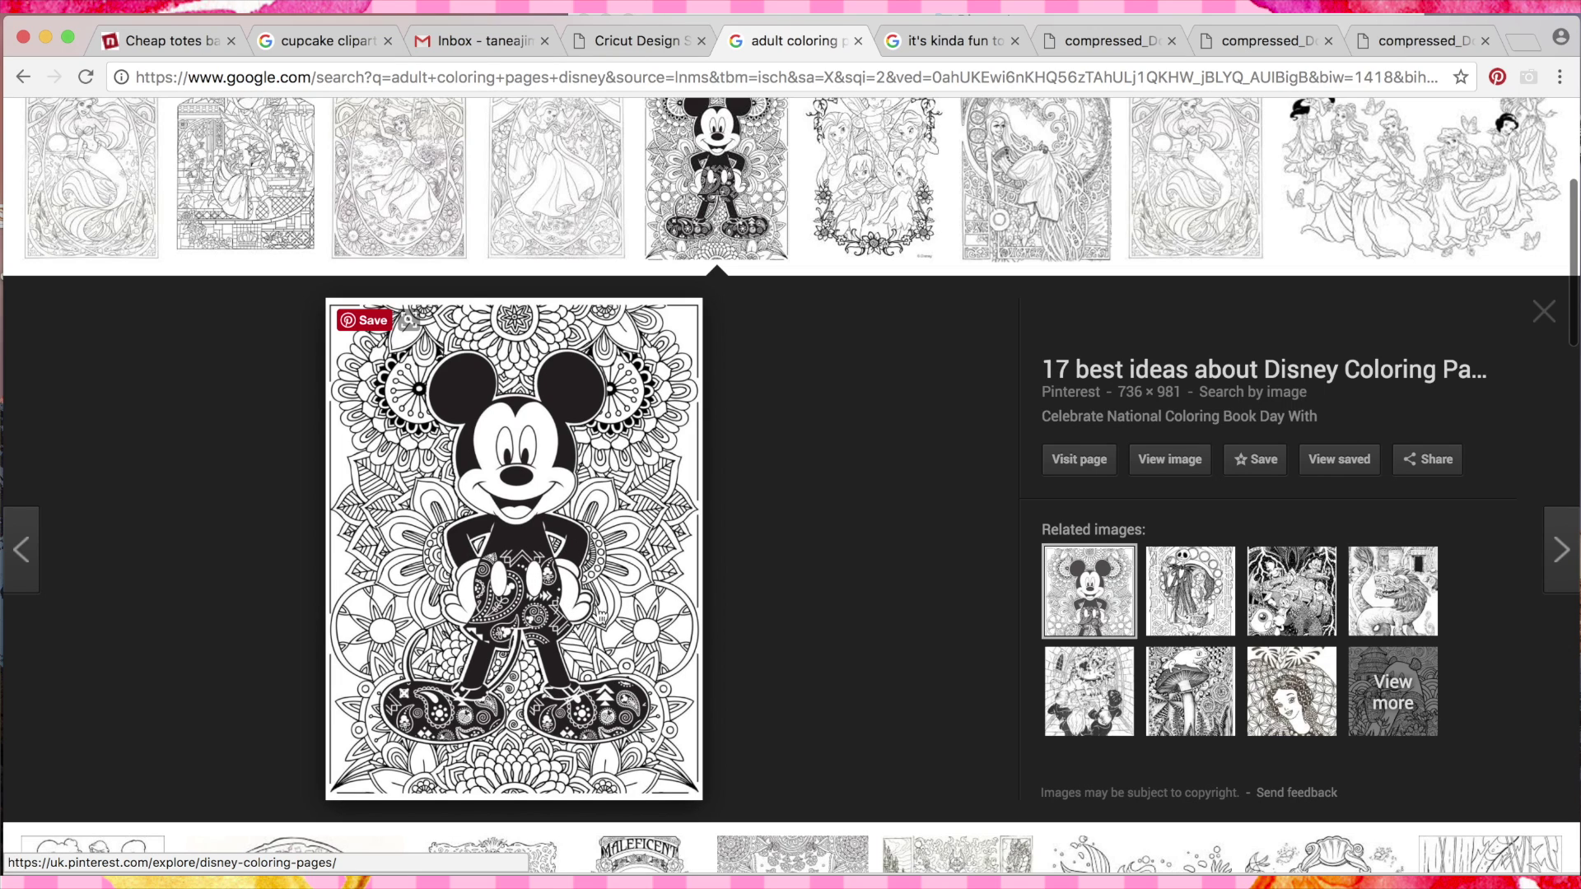
left_click(1175, 473)
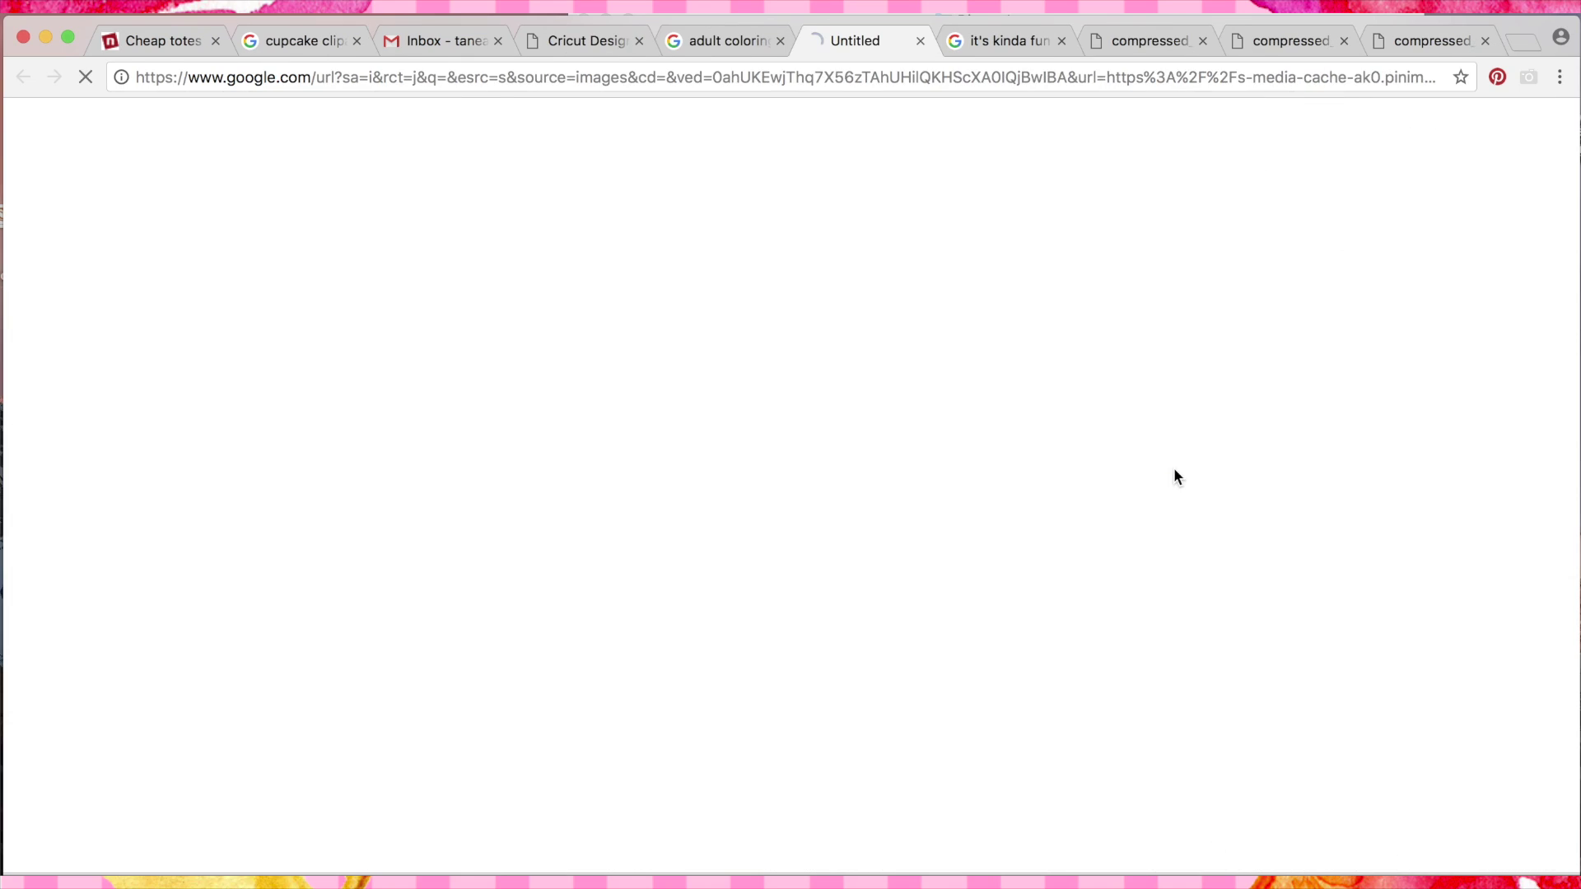
Save the Mickey Mouse image to the Desktop as a JPEG named mickeysvgexample.
right_click(641, 382)
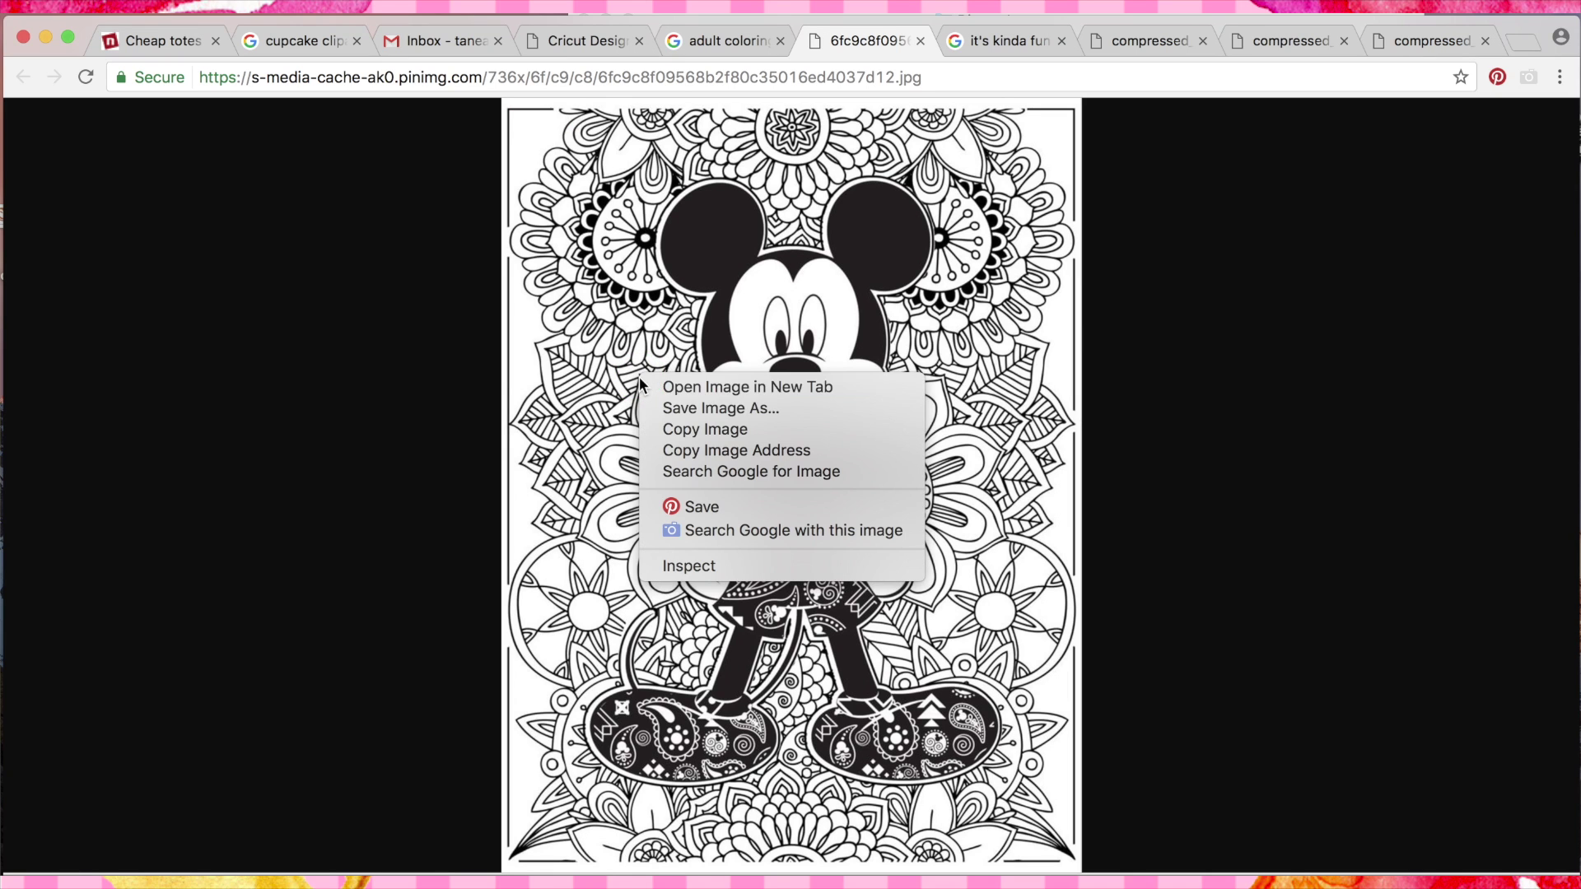
left_click(675, 409)
type("mickeysvgexample")
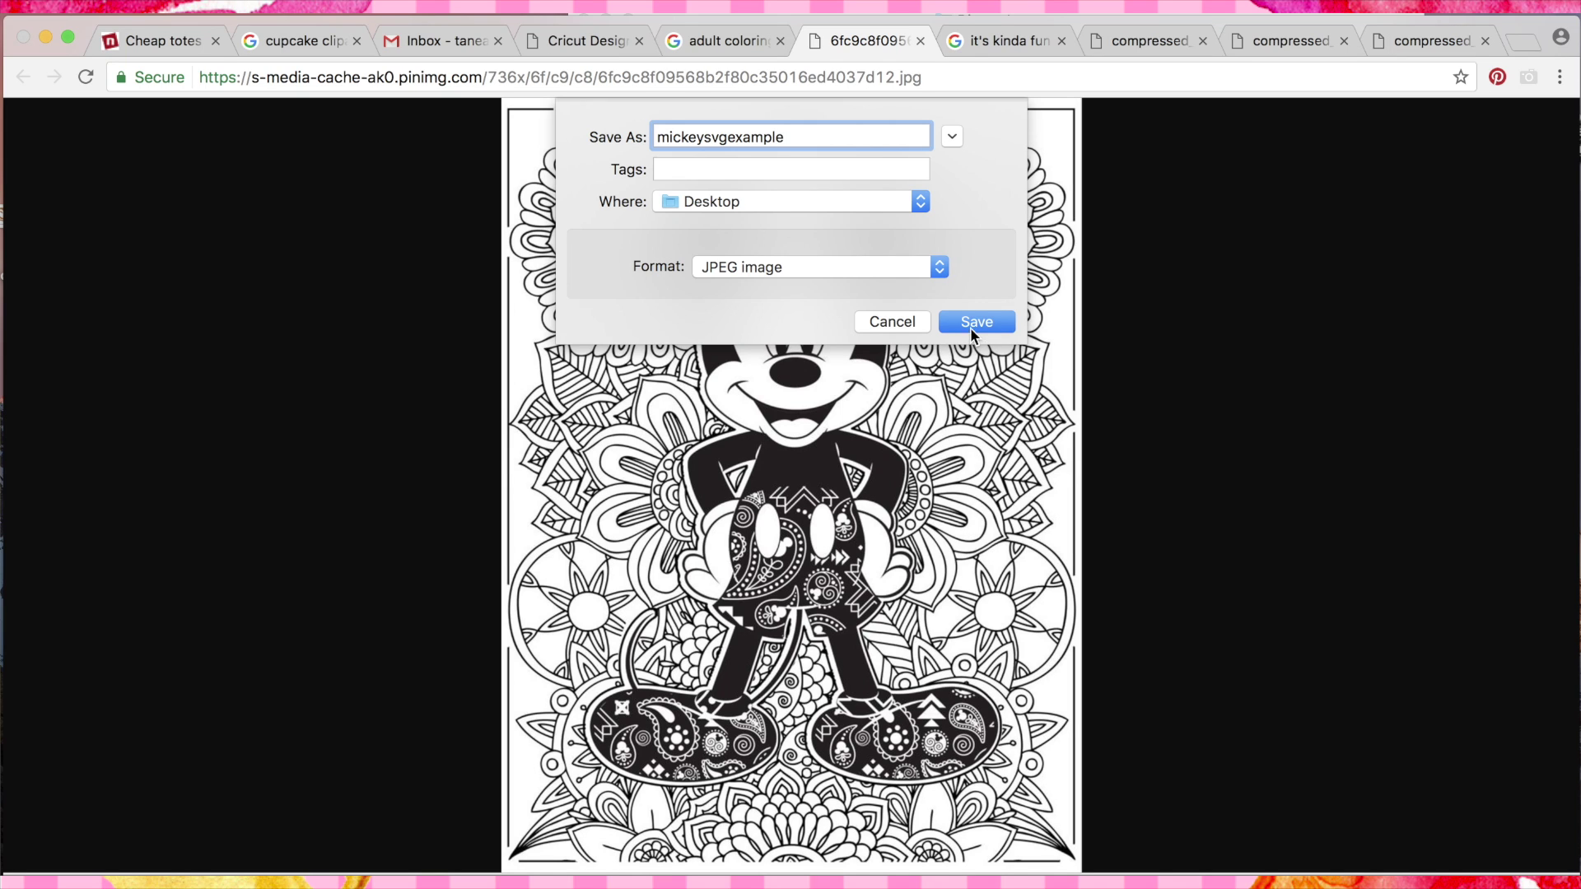
left_click(974, 324)
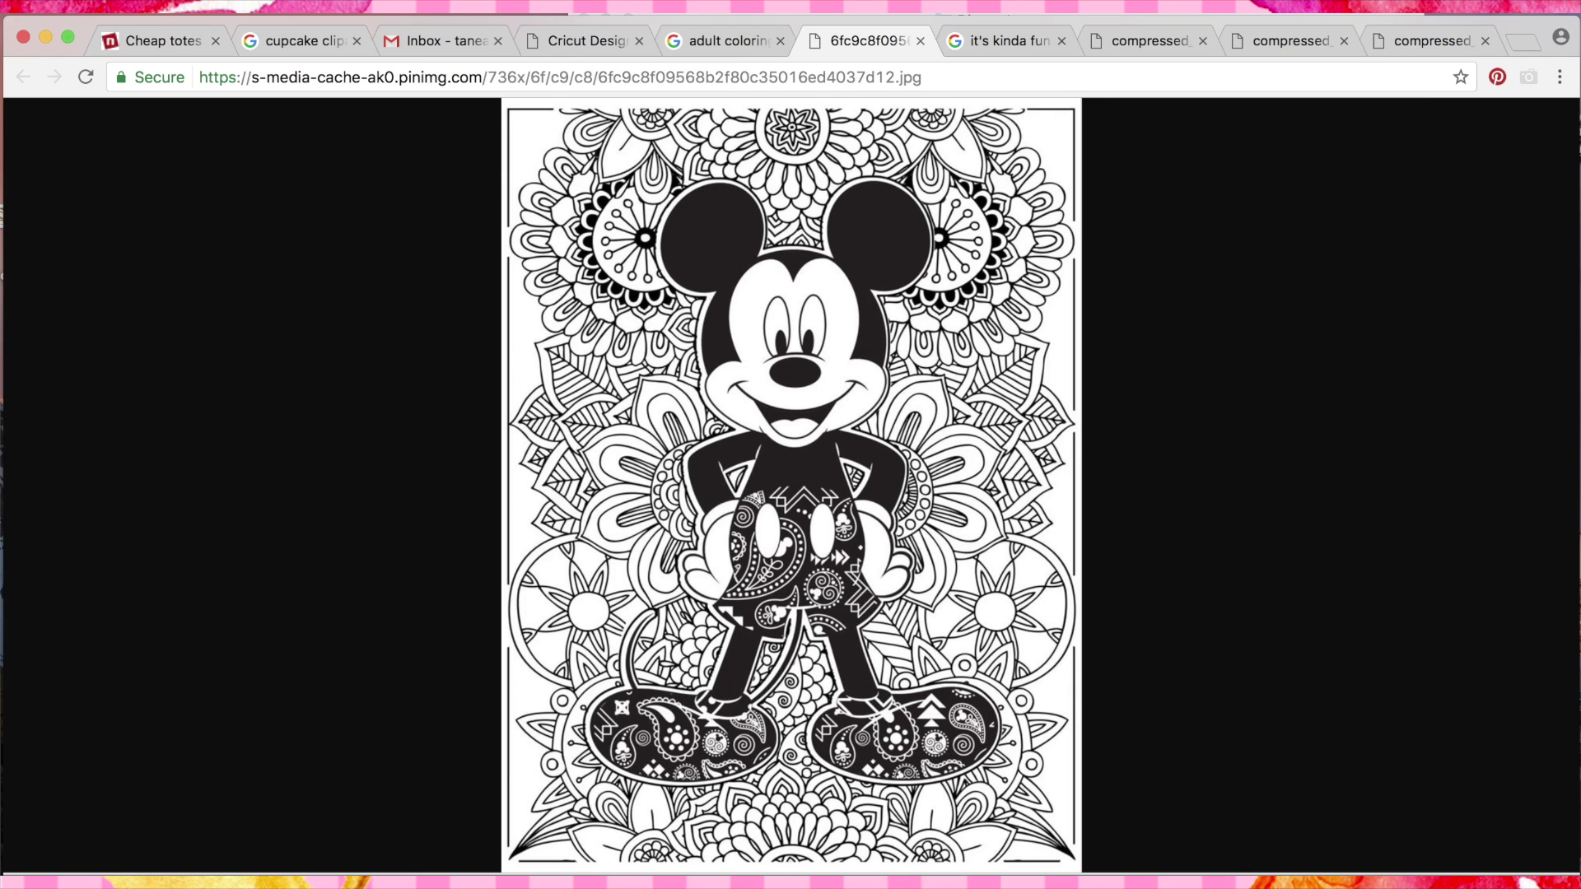
Switch to Finder and search the Mac for "mickeysvg".
key("super+Tab")
scroll(675, 187, "up", 3)
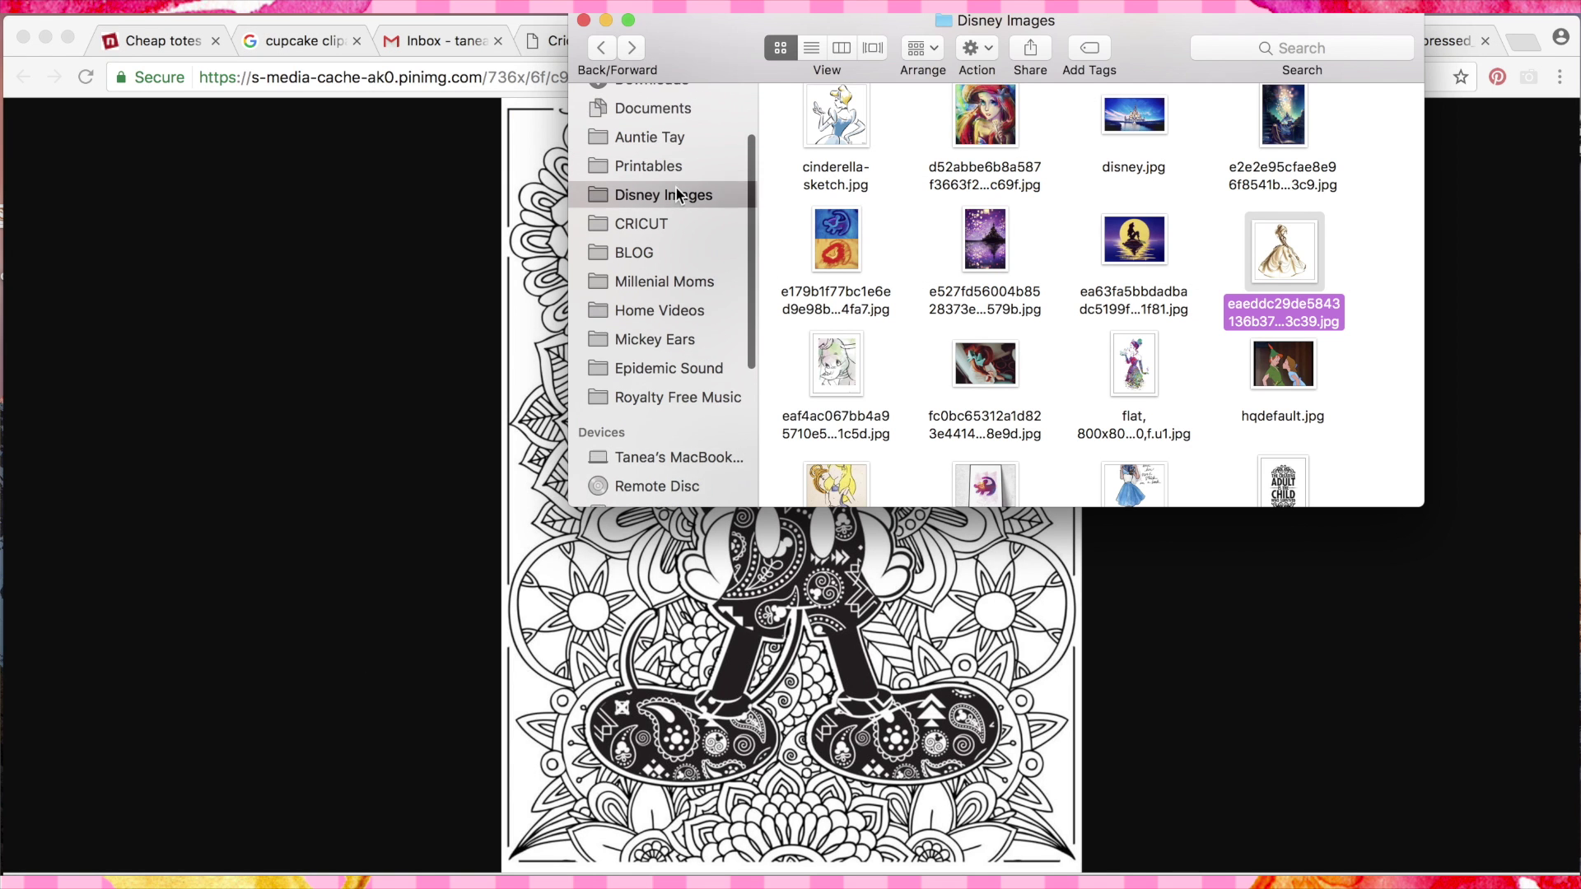
scroll(886, 176, "up", 2)
scroll(886, 177, "up", 10)
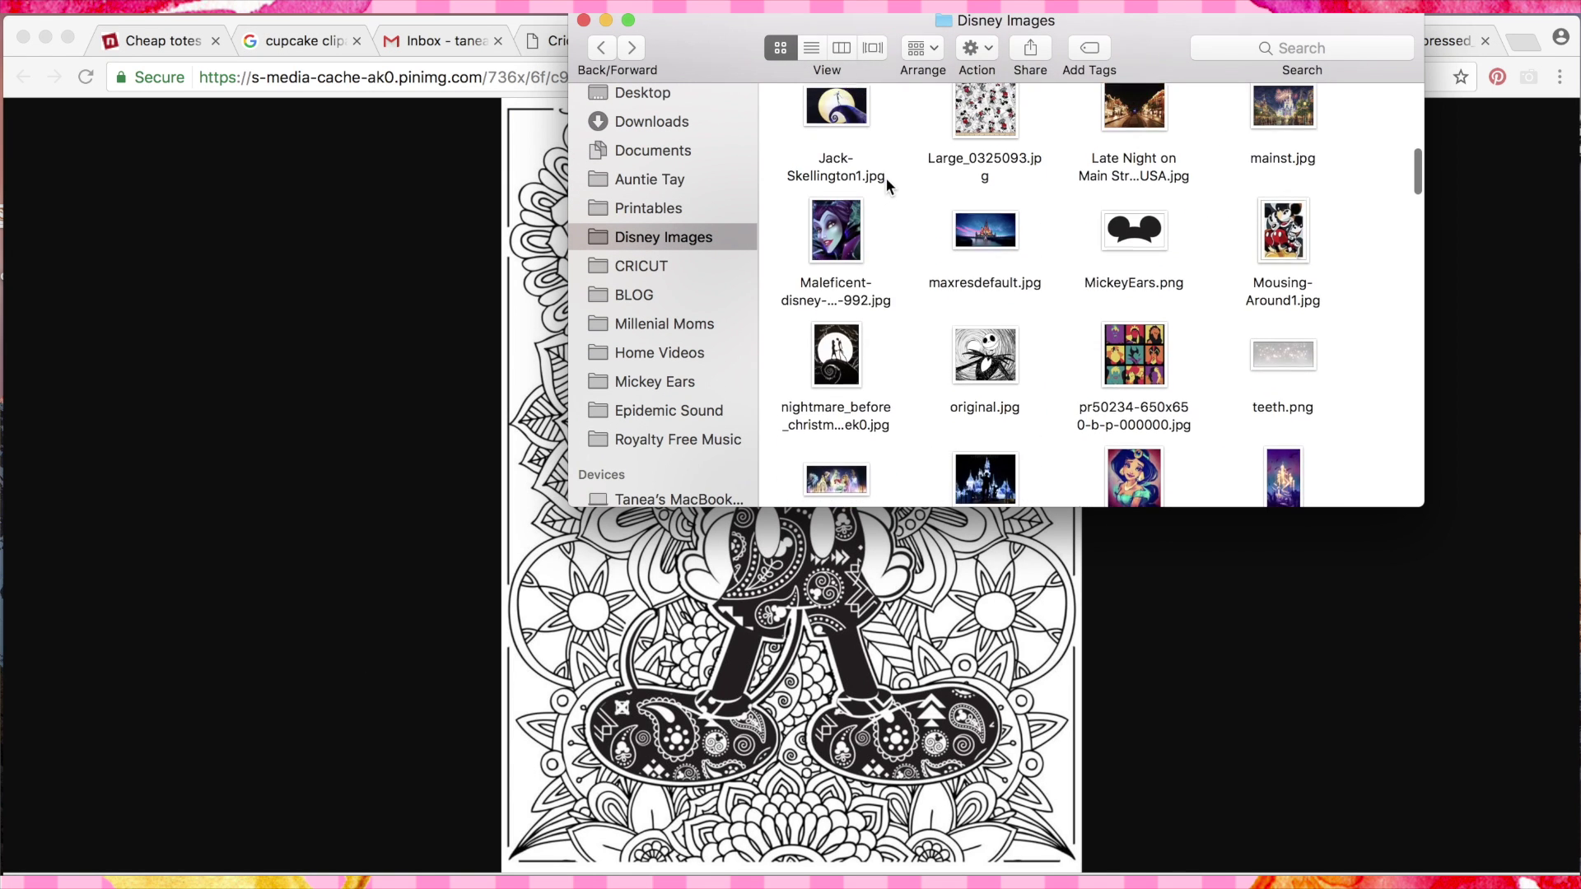
scroll(886, 176, "up", 10)
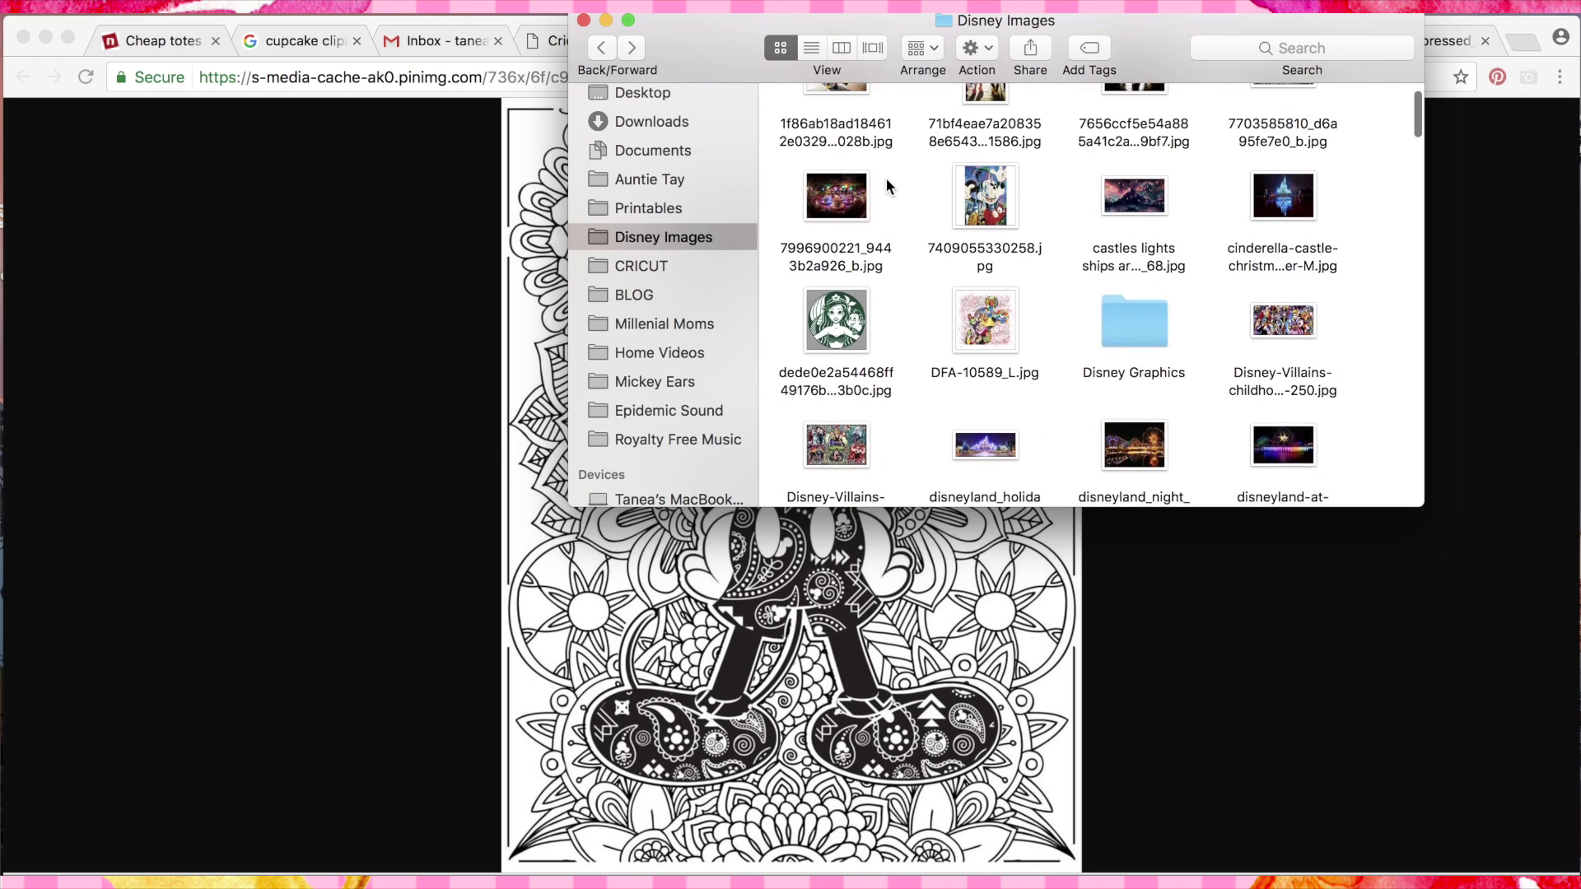
left_click(1285, 47)
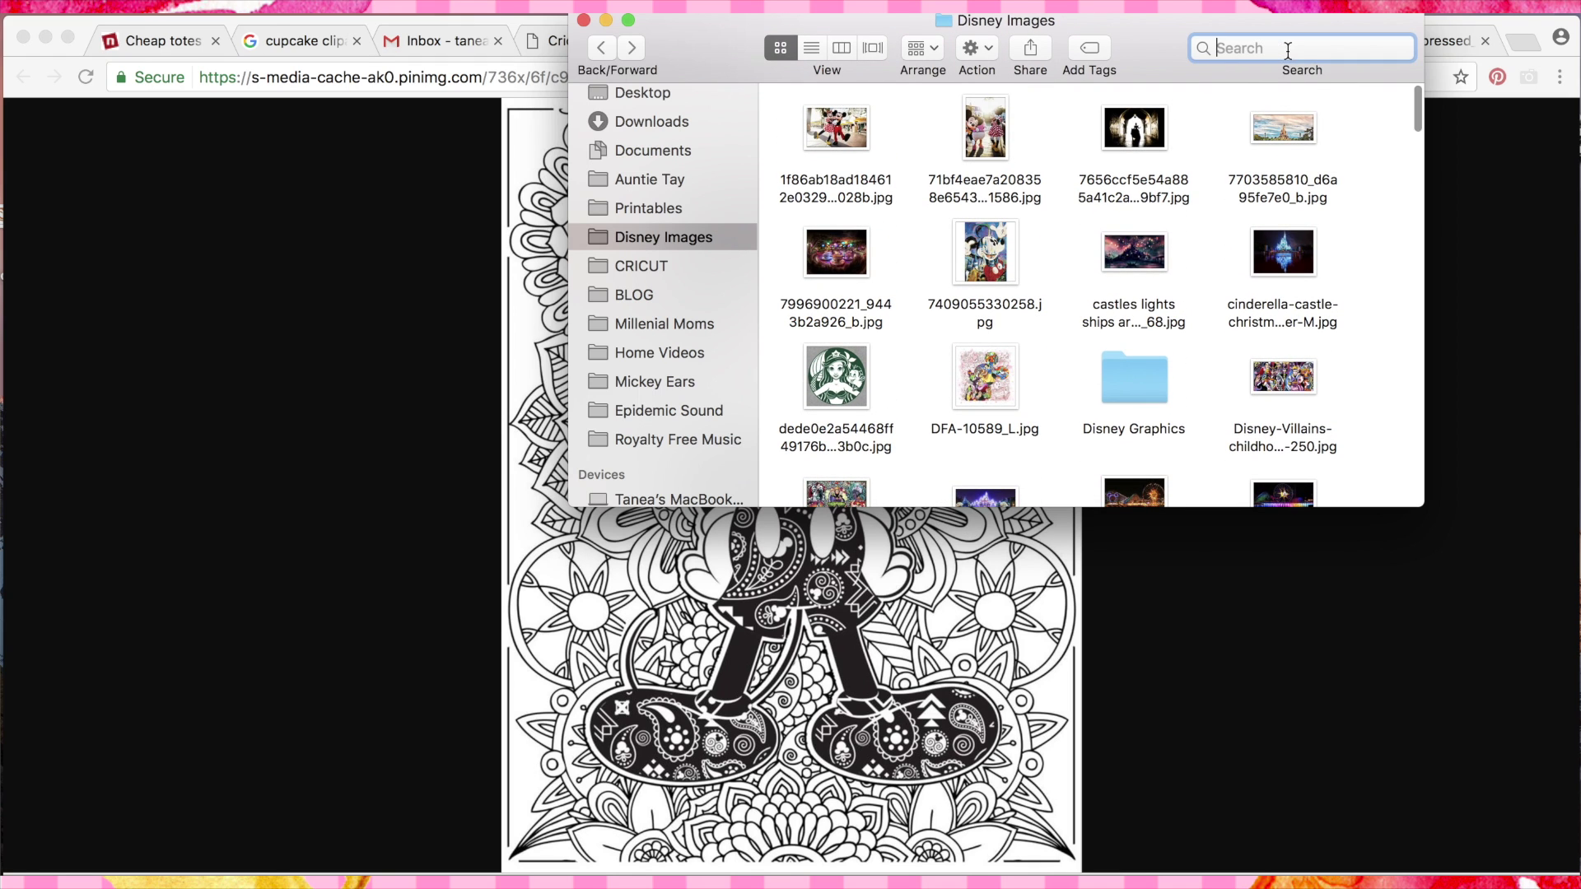
type("mickey")
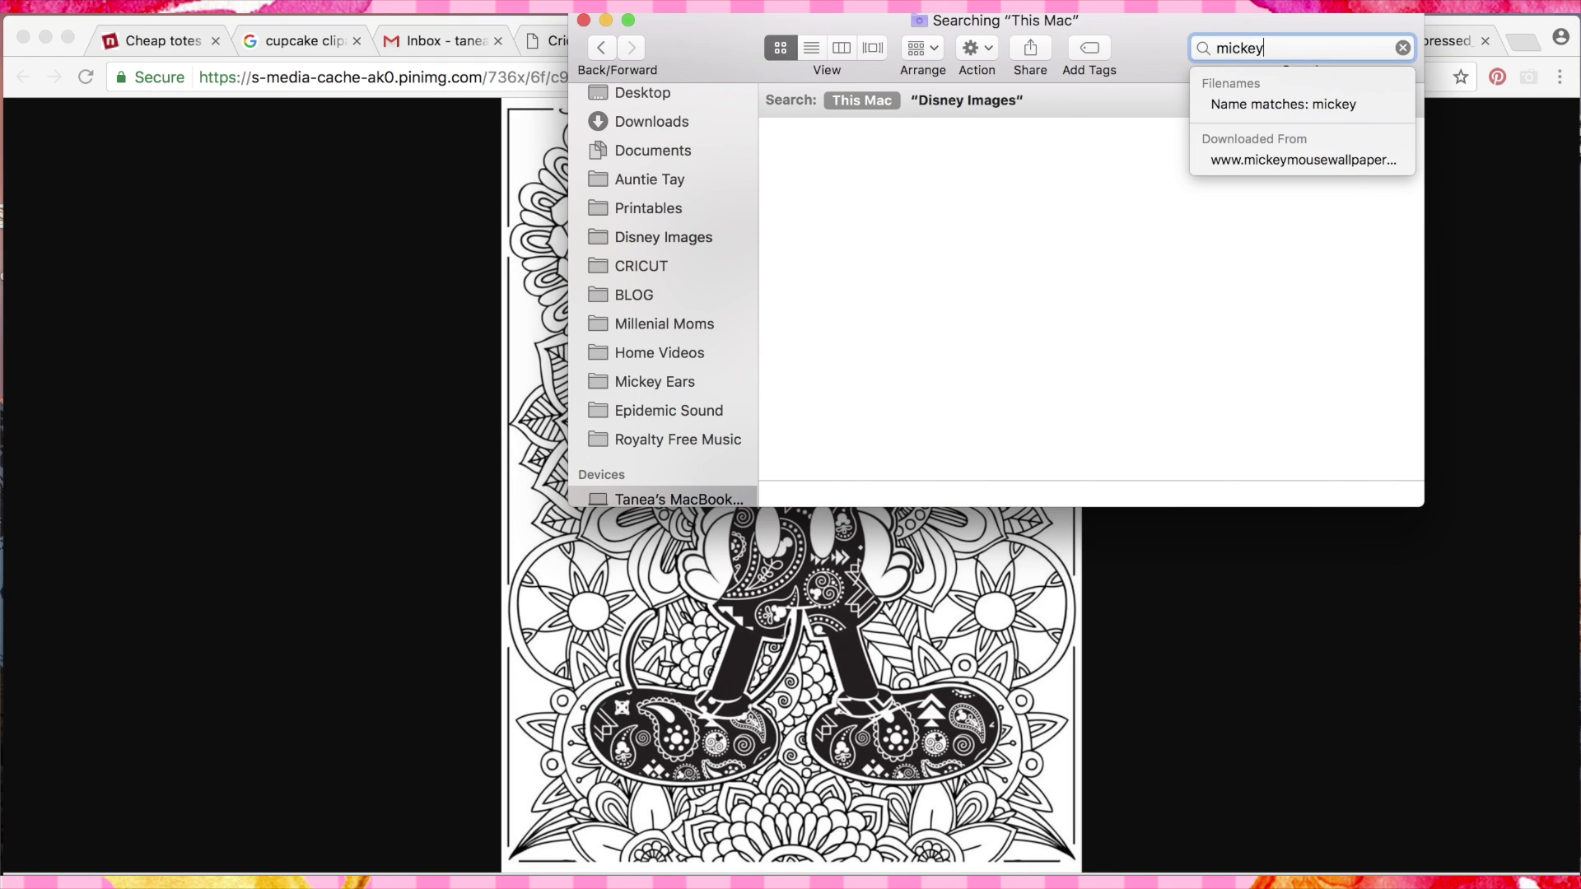
type("svg")
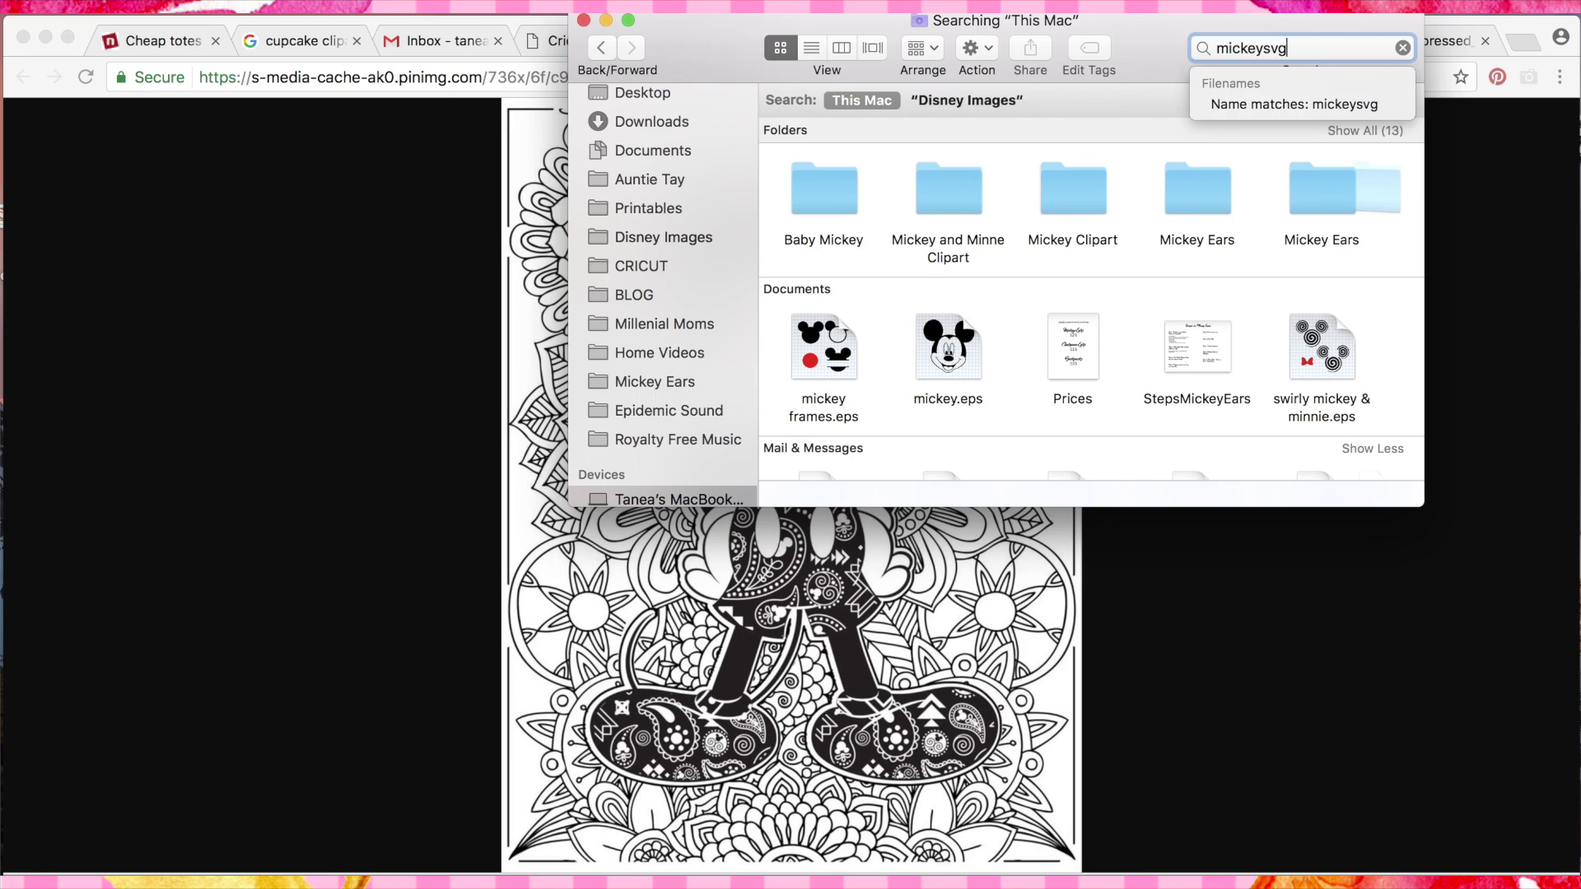
Open mickeysvgexample.jpg from the search results in Illustrator.
left_click(823, 198)
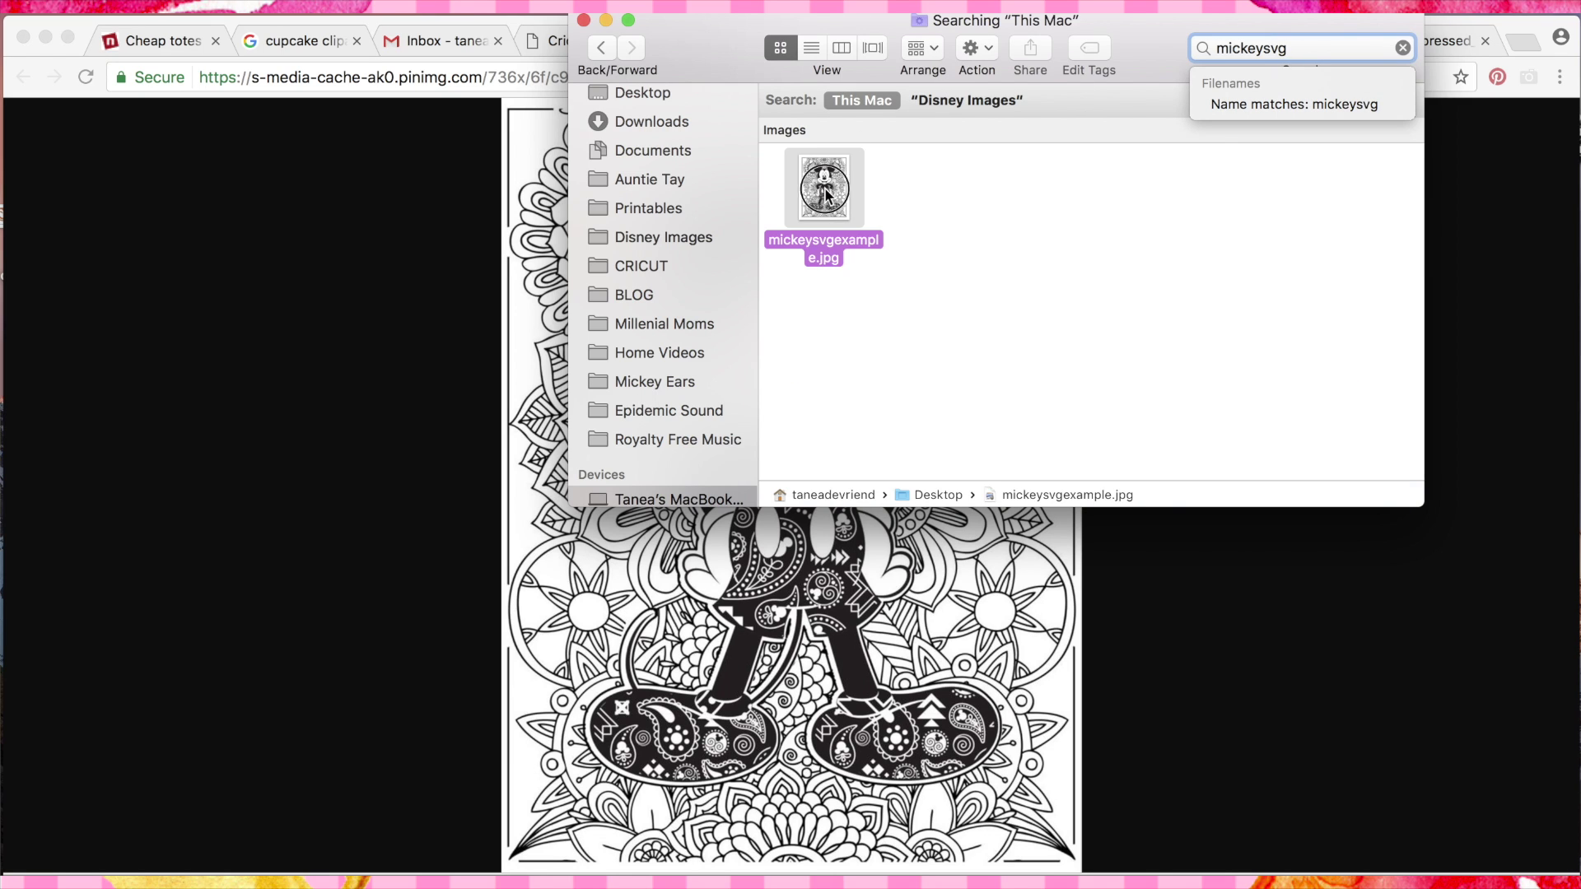
left_click(820, 212)
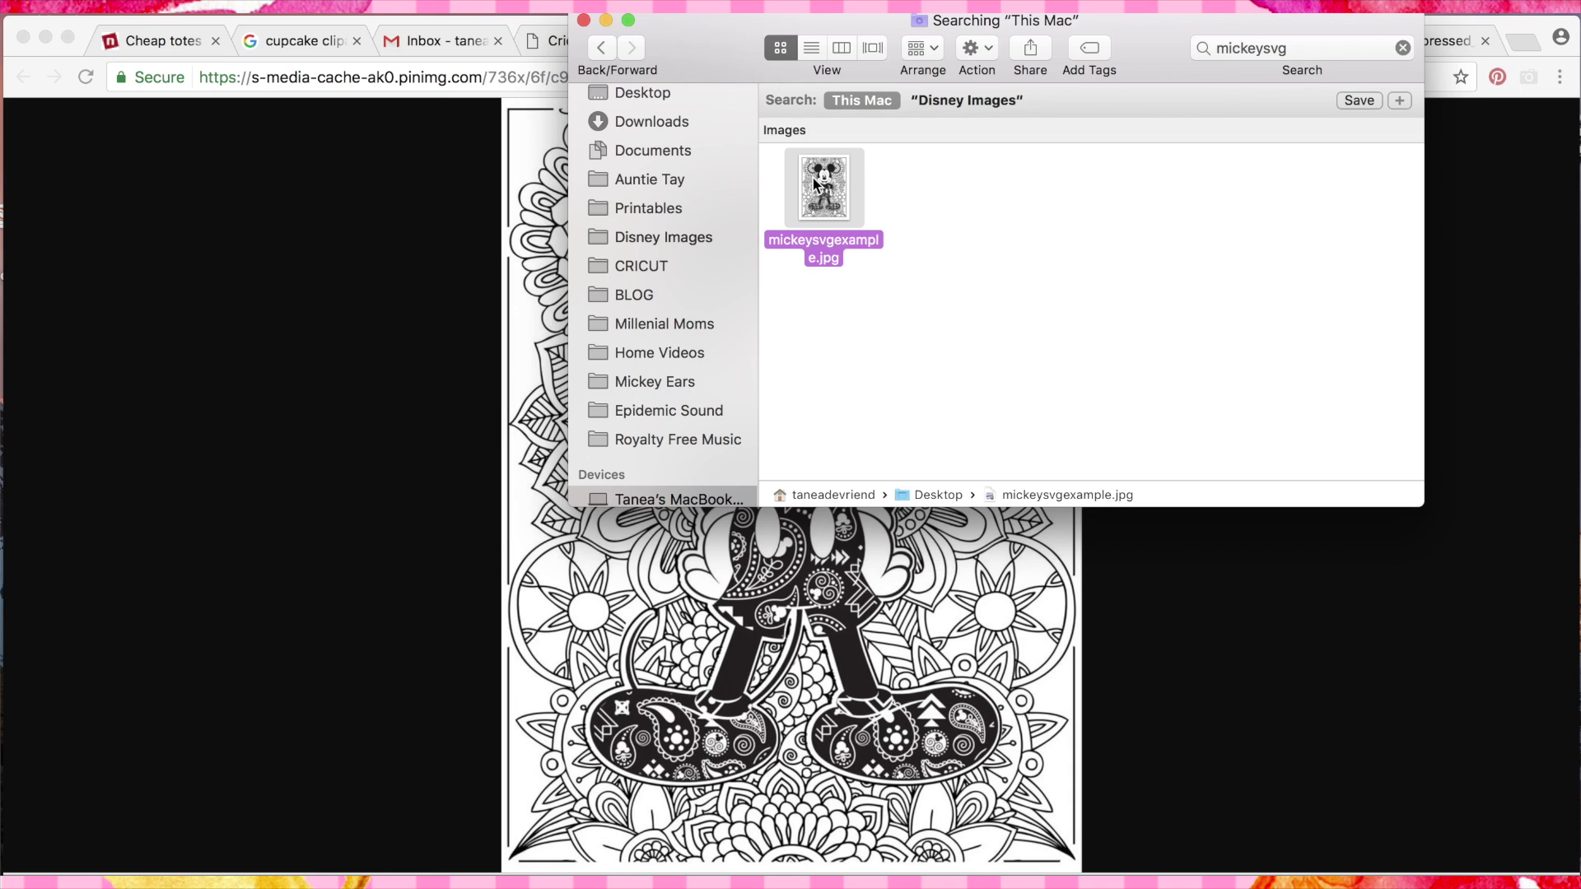
left_click_drag(815, 183, 914, 886)
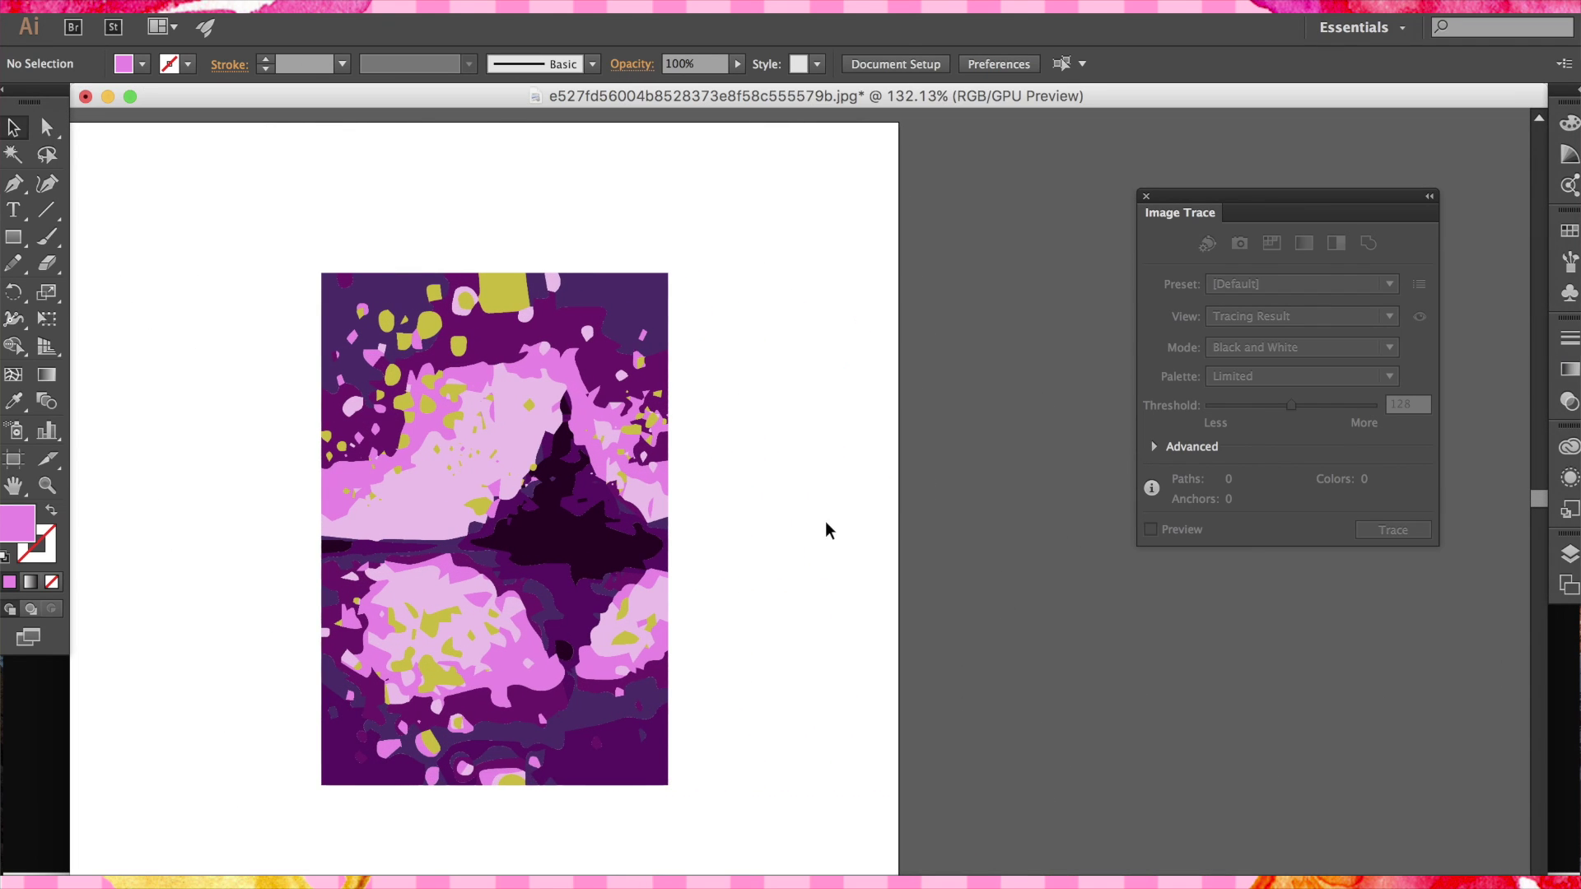
key("super+0")
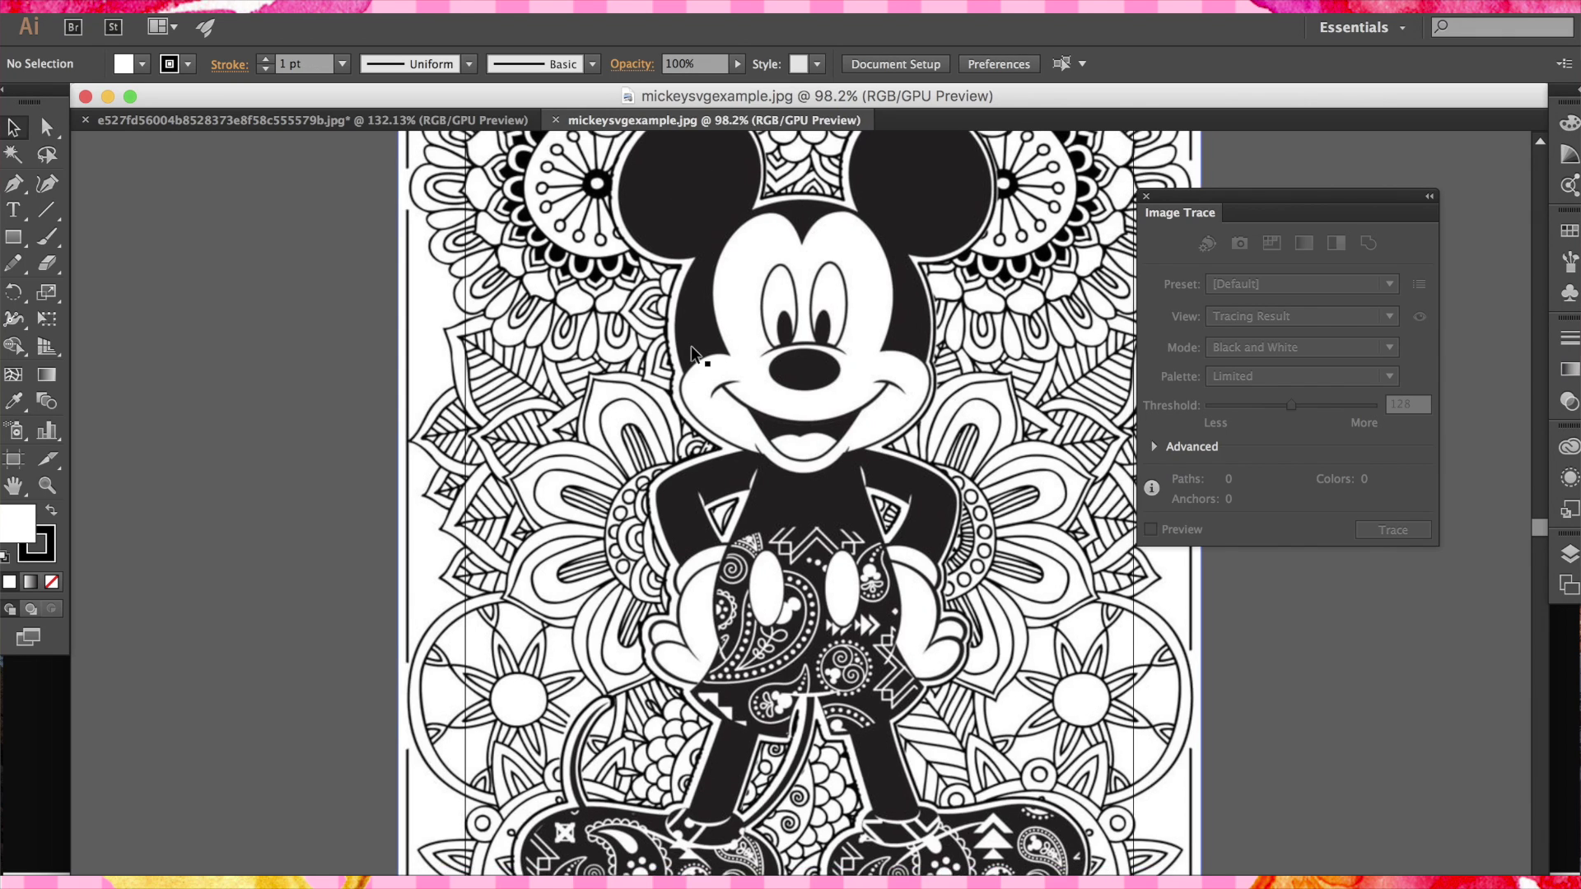
Scale the Mickey image down proportionally to about 575 × 767 pt and center it on the artboard.
left_click_drag(730, 356, 722, 401)
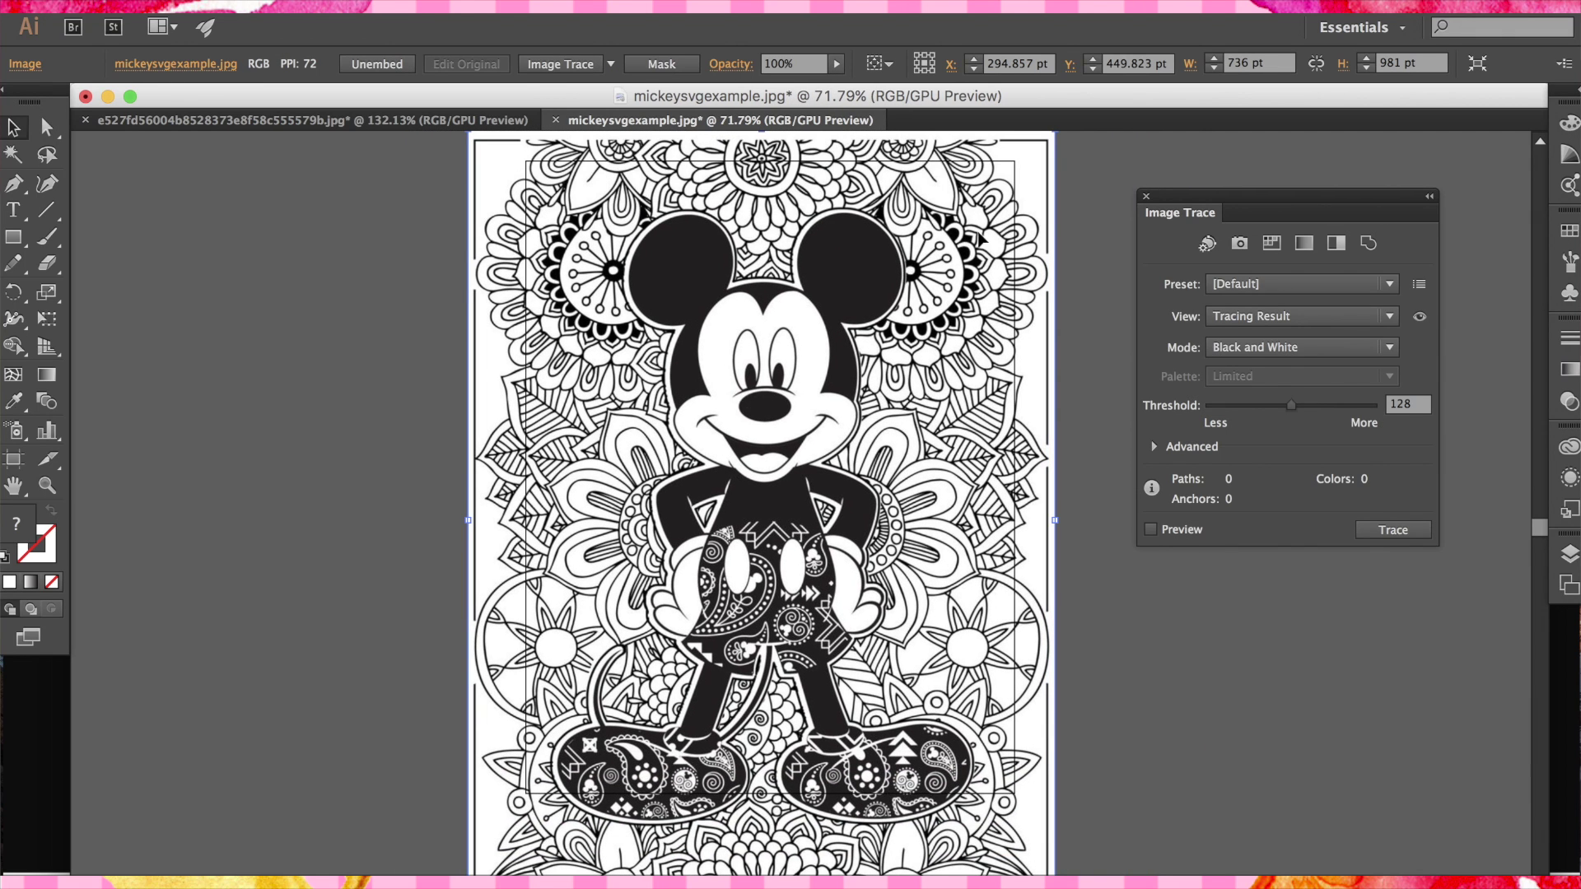
left_click_drag(925, 265, 911, 311)
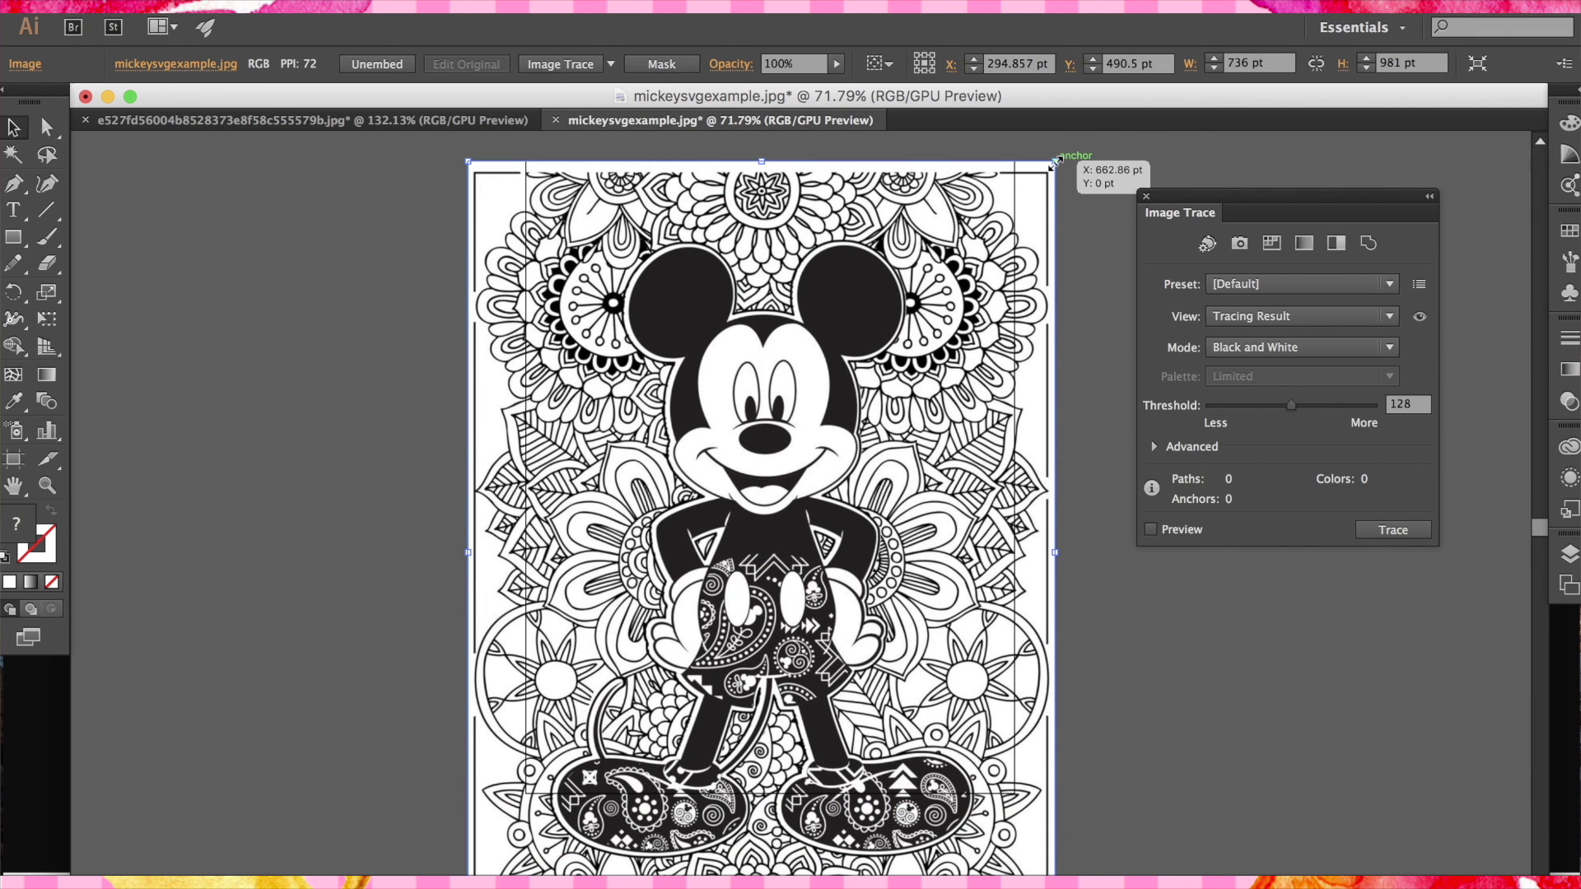
left_click_drag(1055, 161, 985, 255)
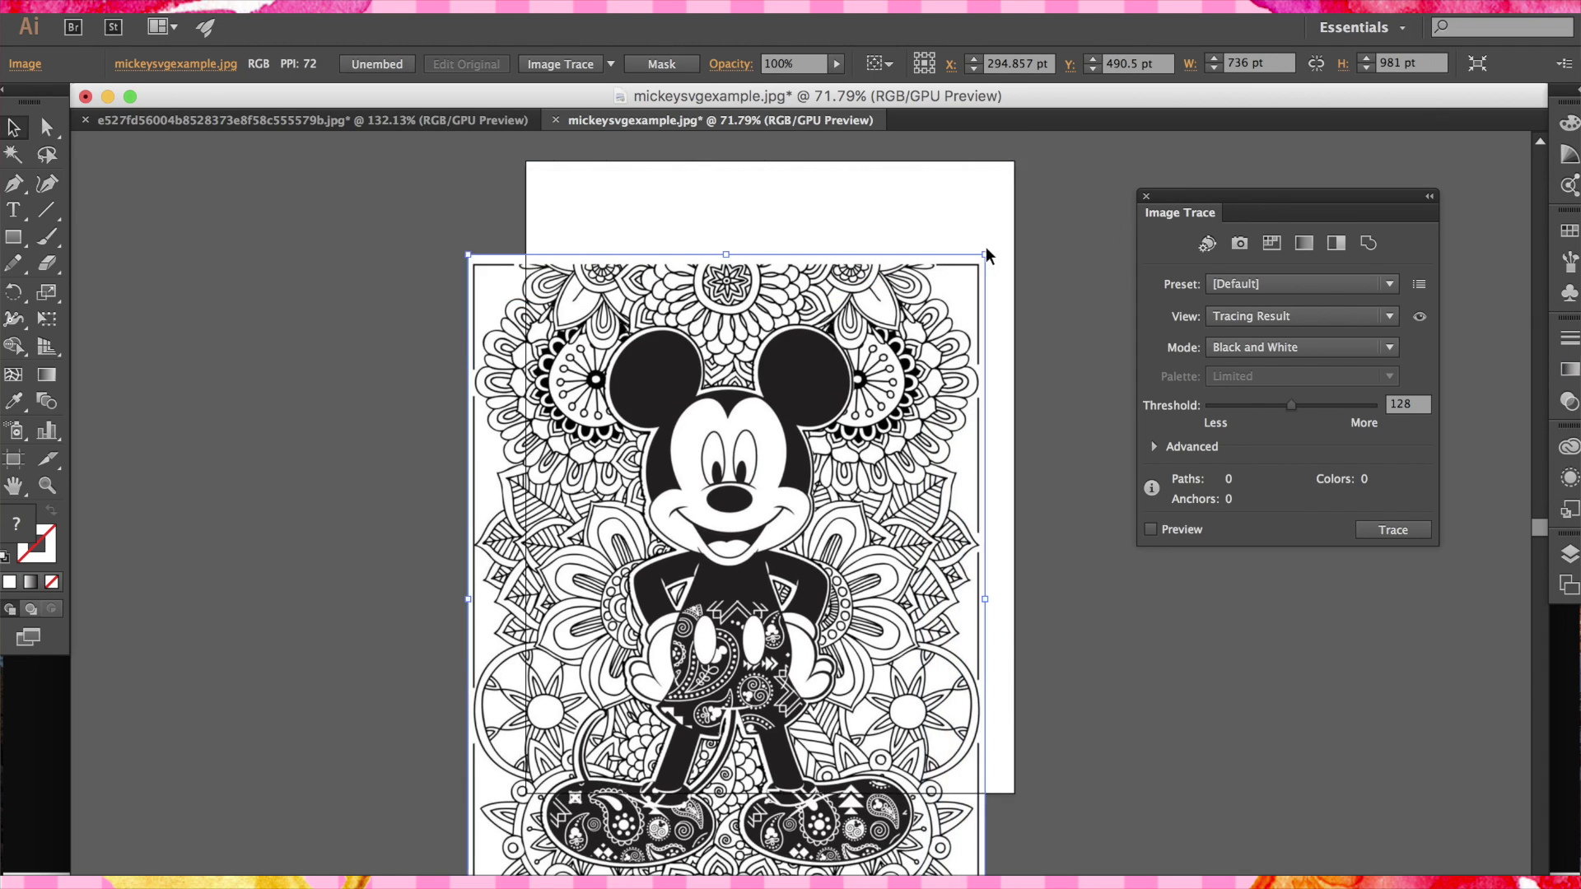
scroll(889, 329, "up", 3)
scroll(889, 329, "right", 3)
left_click_drag(772, 416, 877, 345)
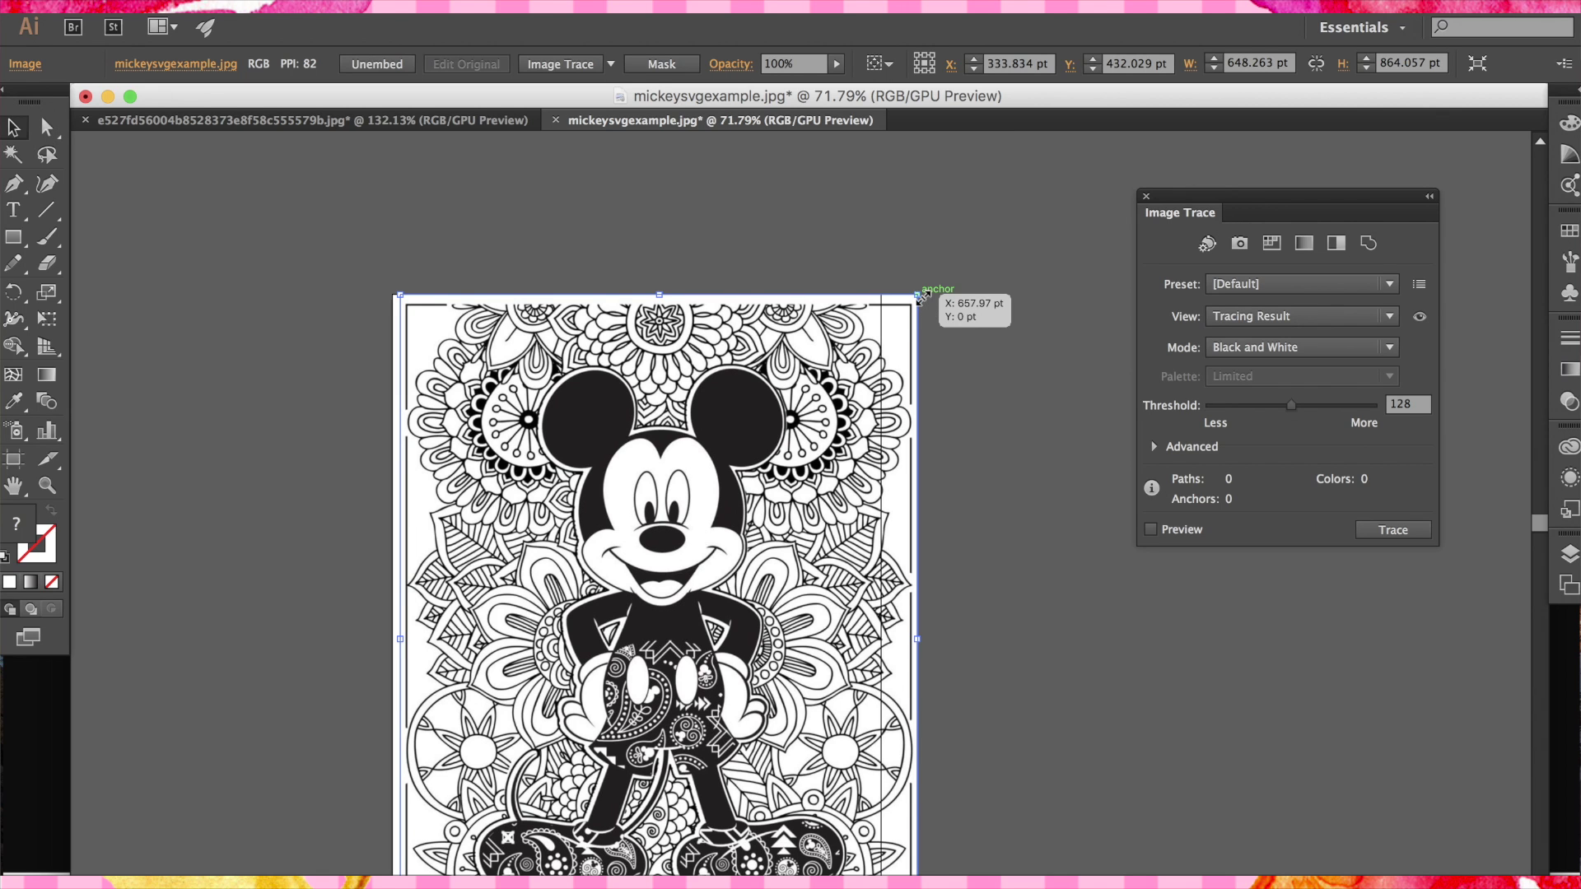
left_click_drag(917, 295, 859, 372)
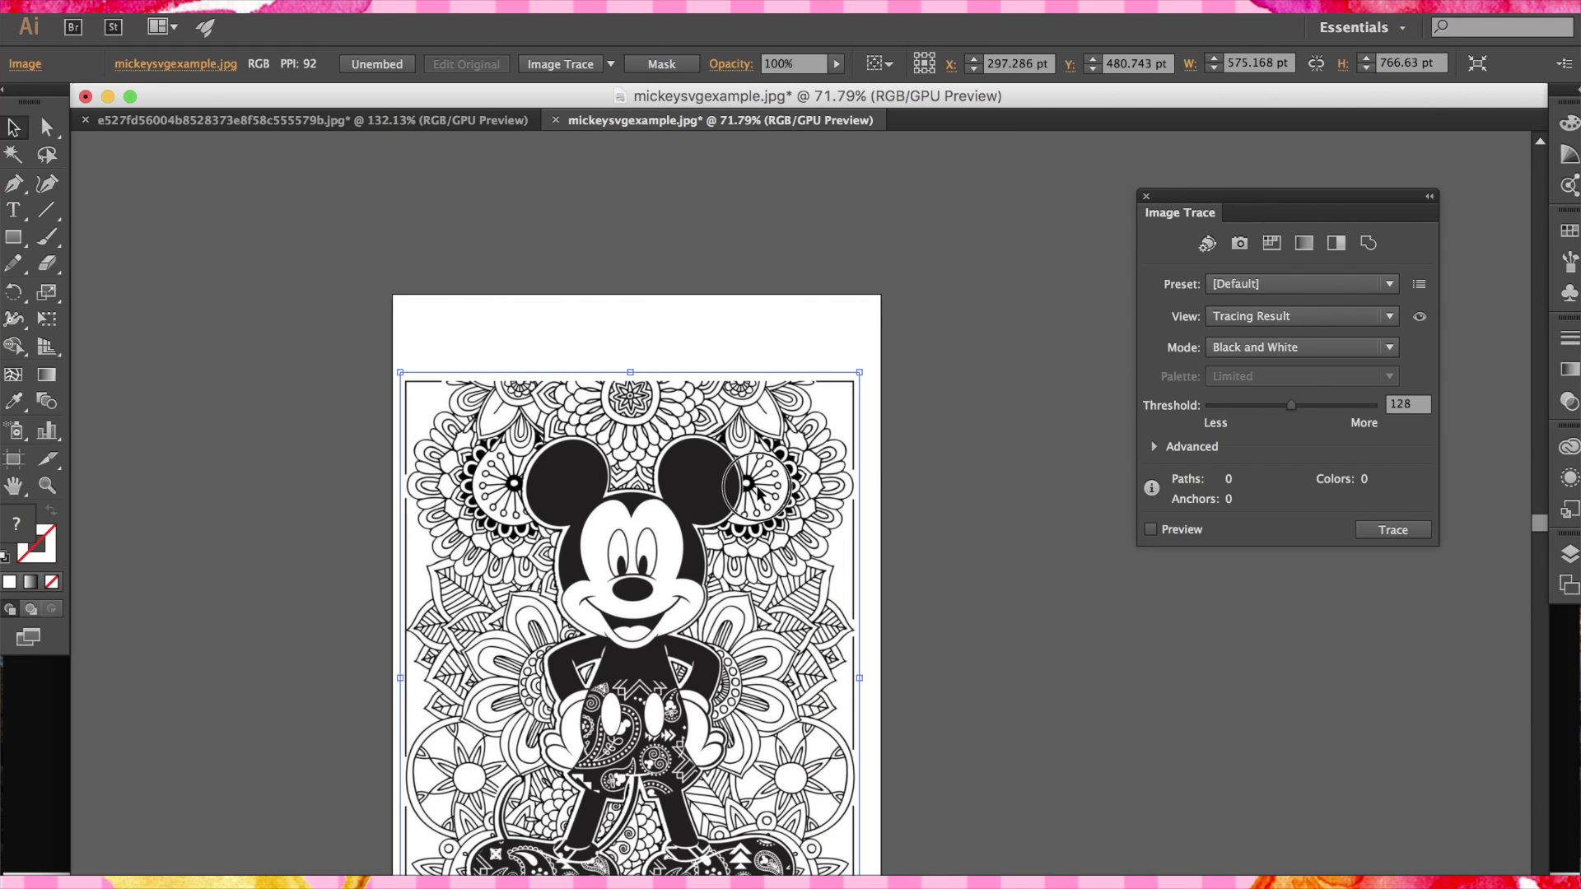
left_click_drag(767, 498, 782, 447)
Examine the line edges and fine details around Mickey's ear and the flower patterns up close.
scroll(770, 439, "up", 3)
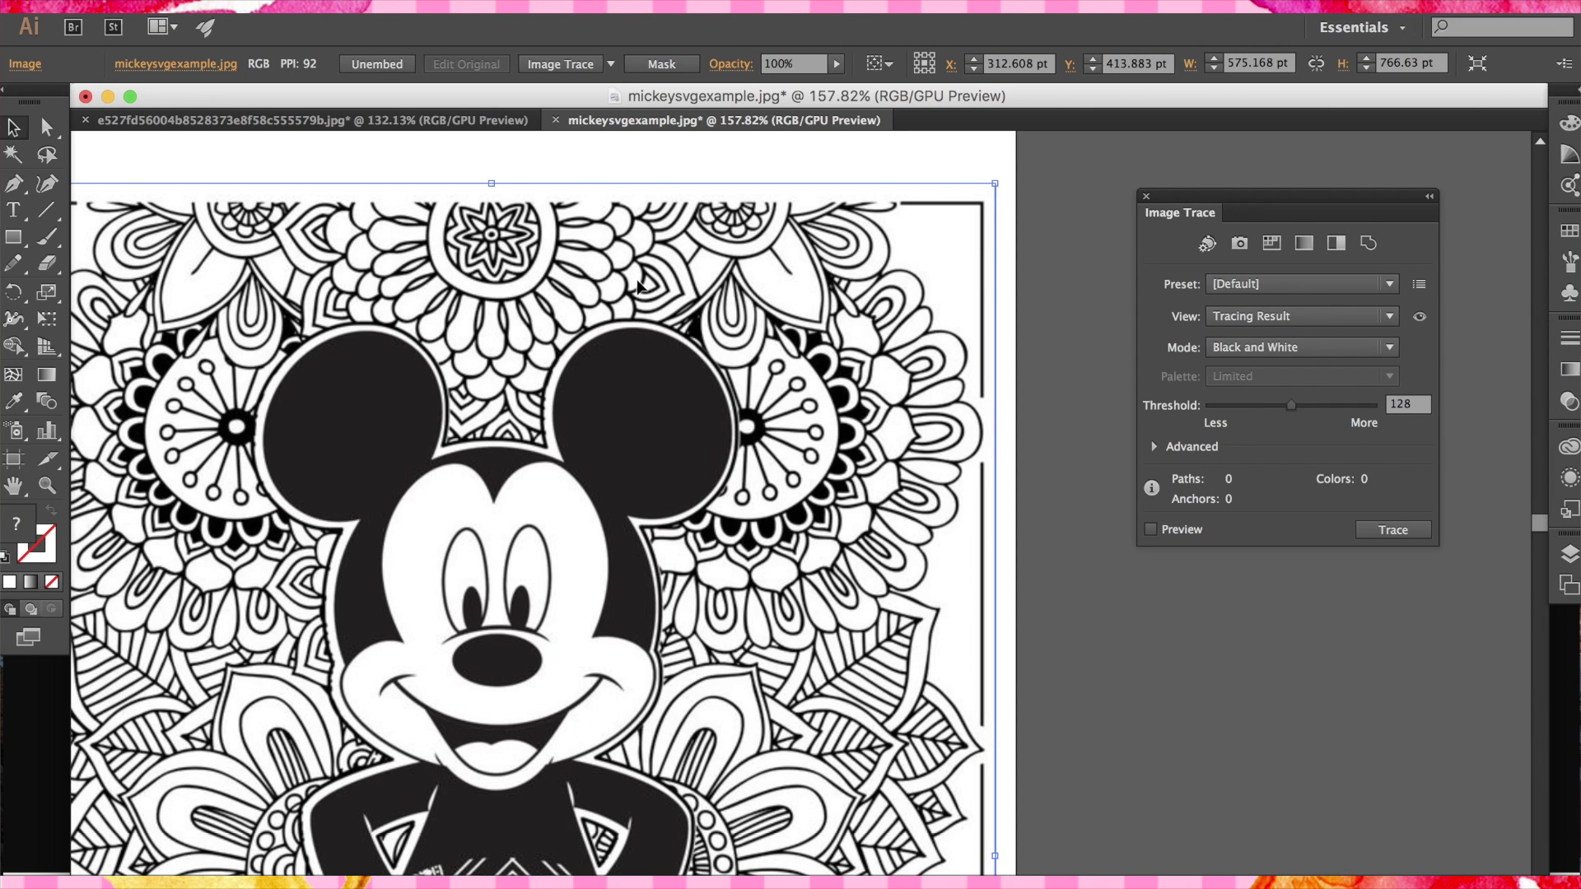
scroll(702, 349, "up", 4)
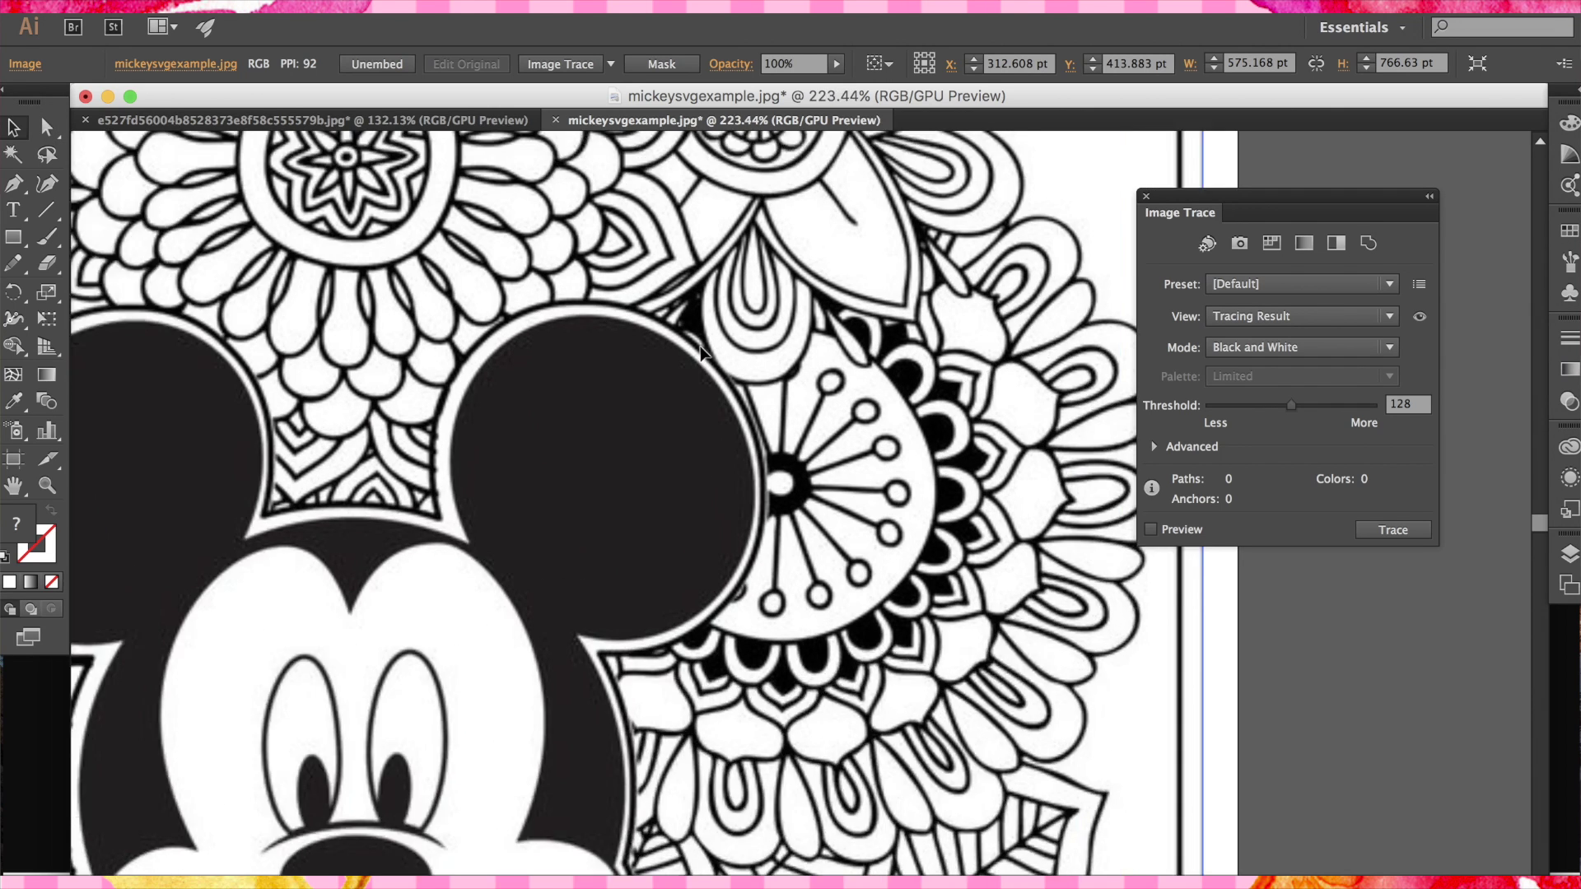
scroll(628, 383, "up", 2)
scroll(631, 385, "up", 1)
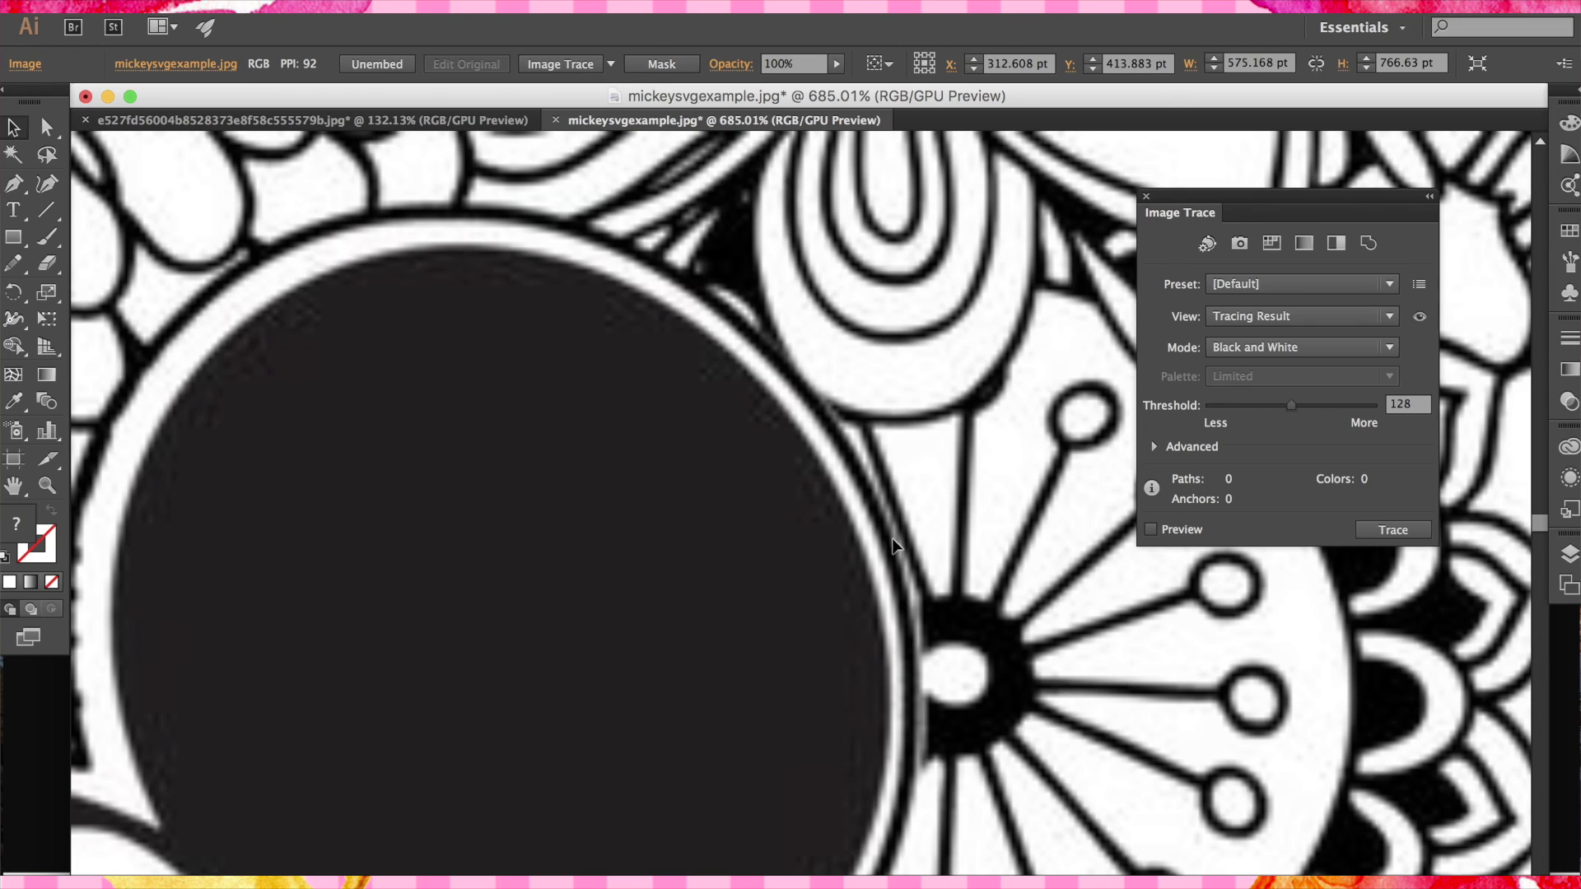
scroll(1227, 595, "up", 5)
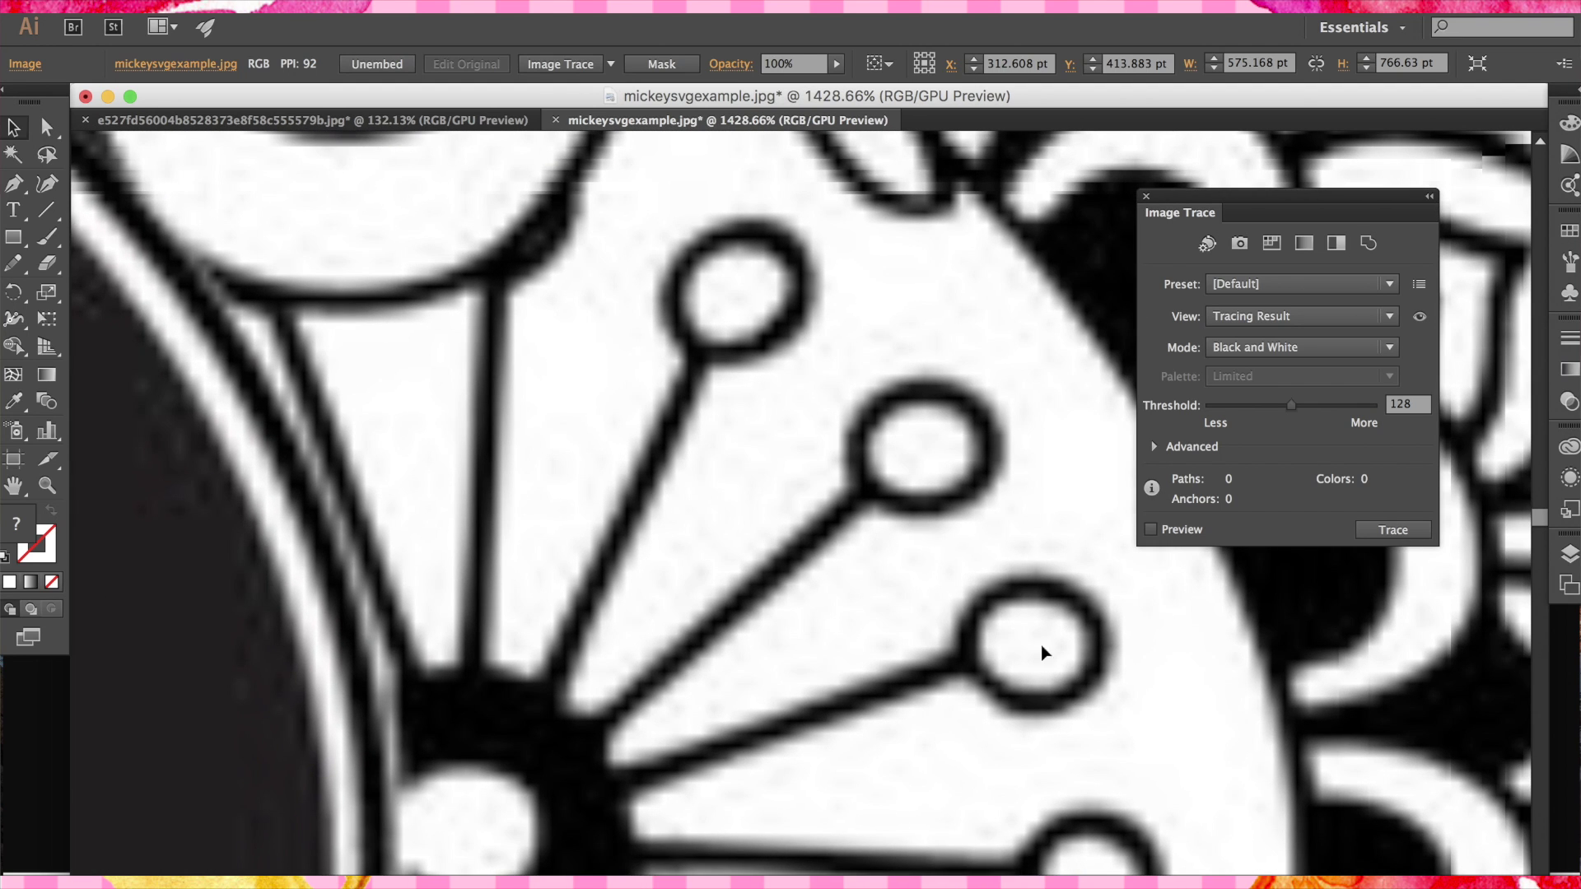
scroll(1025, 645, "down", 5)
scroll(1025, 638, "down", 4)
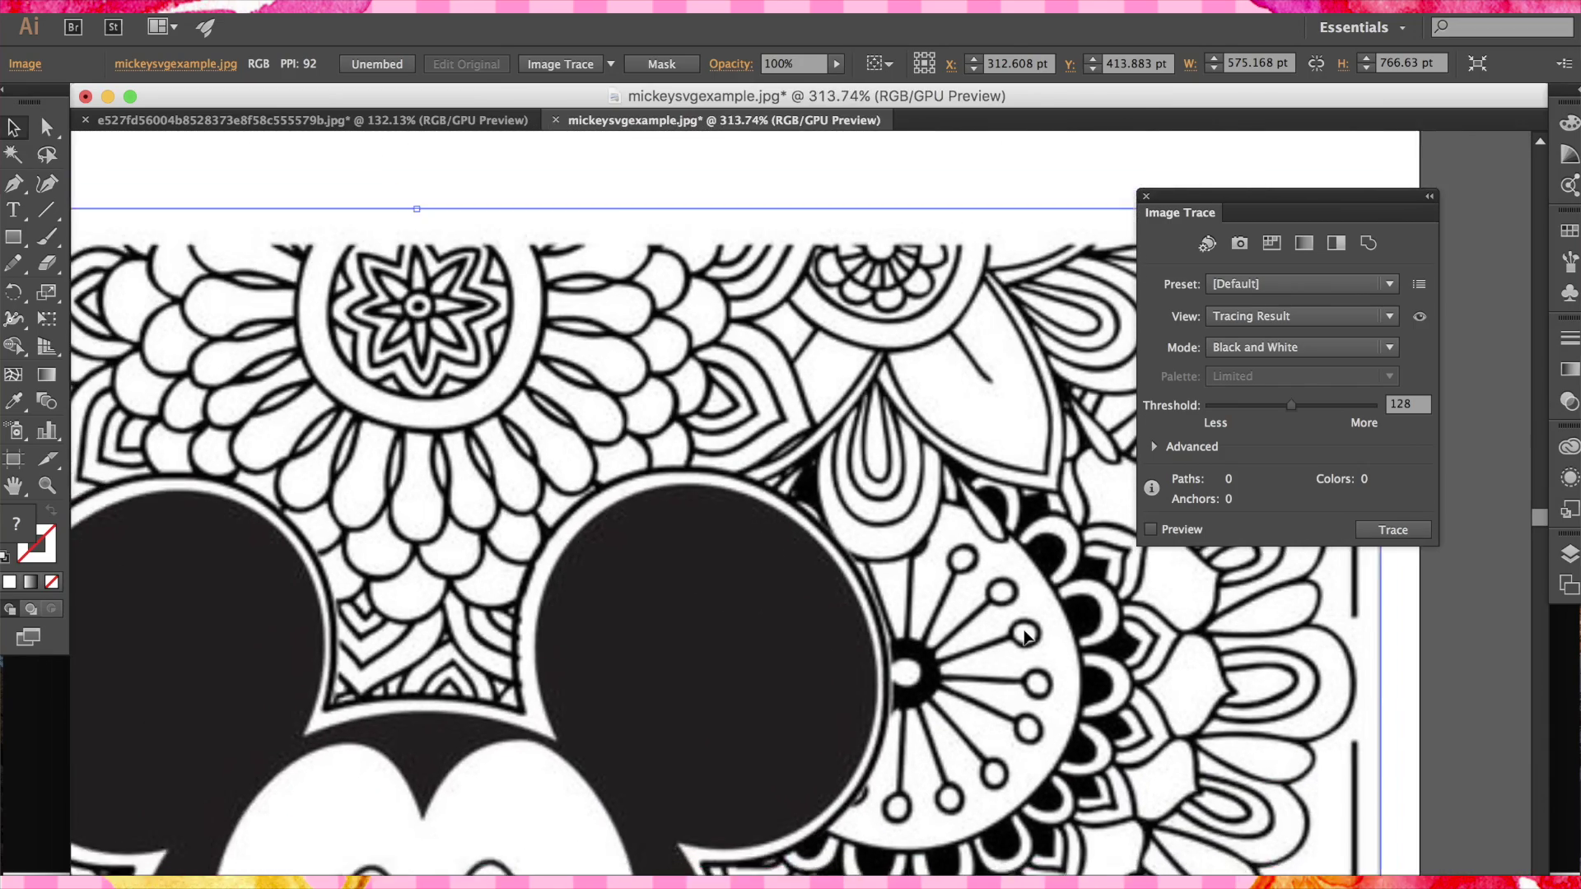
scroll(713, 614, "down", 3)
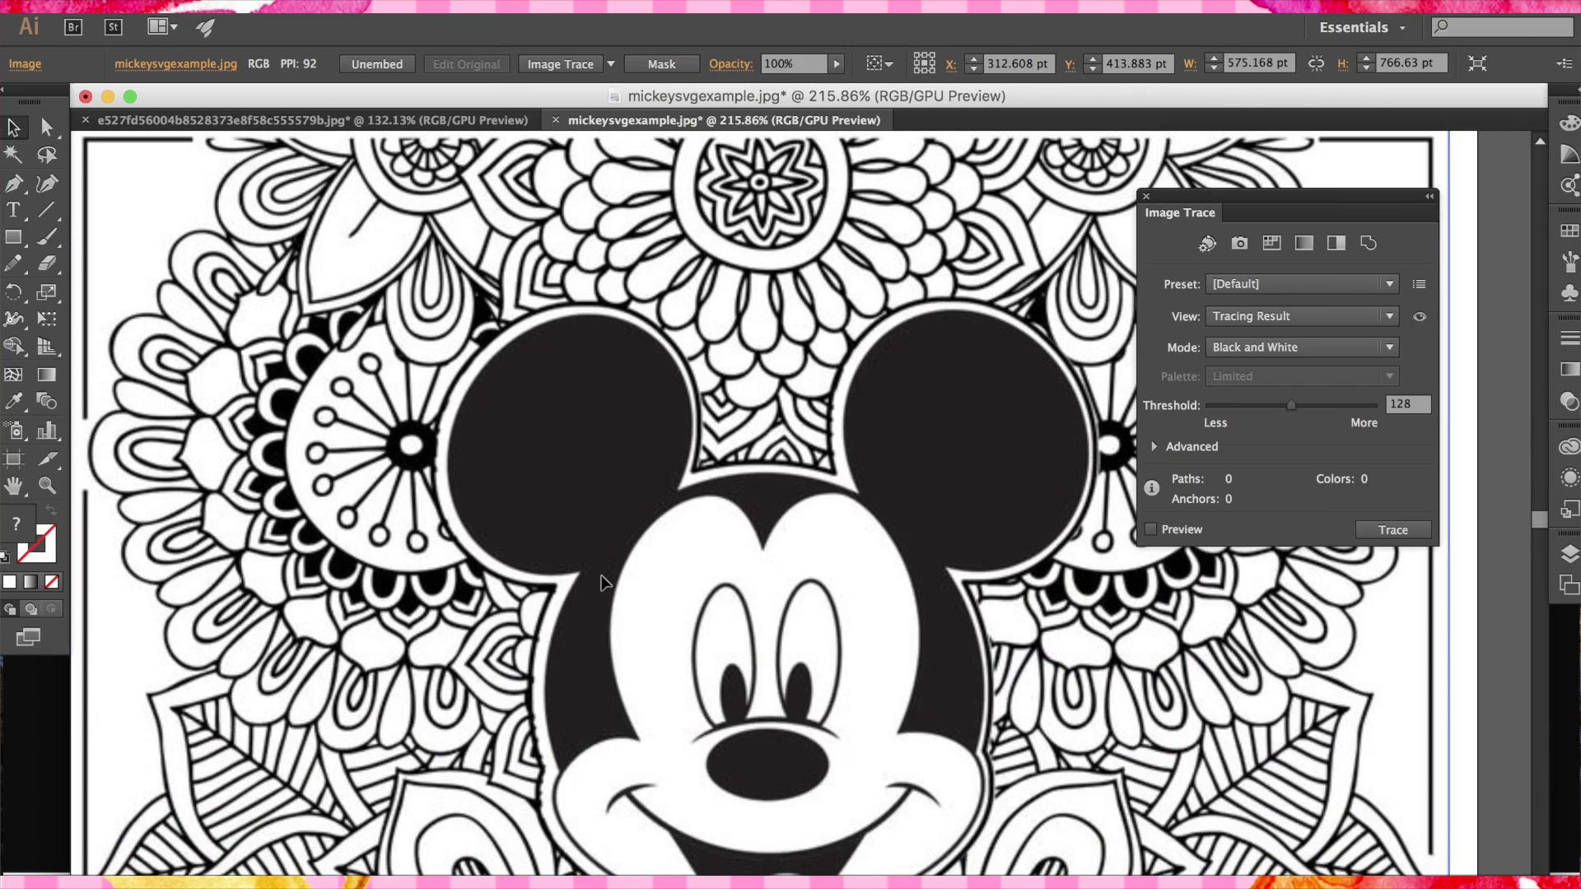
scroll(604, 583, "down", 3)
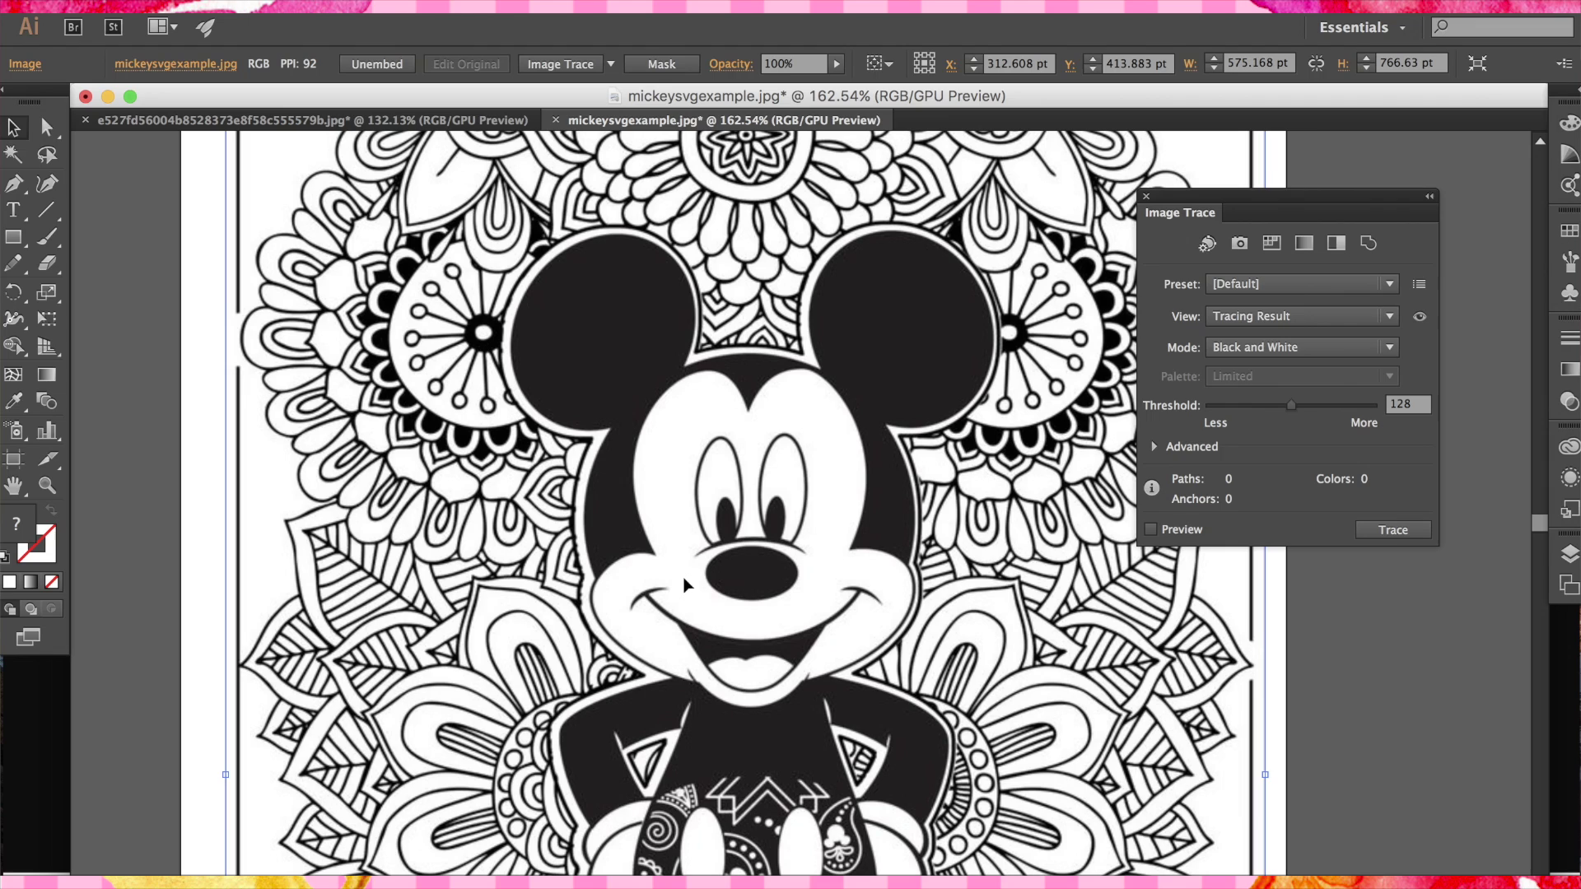
Move the Image Trace panel farther off the artwork and review the available tracing presets.
left_click_drag(1286, 203, 1360, 172)
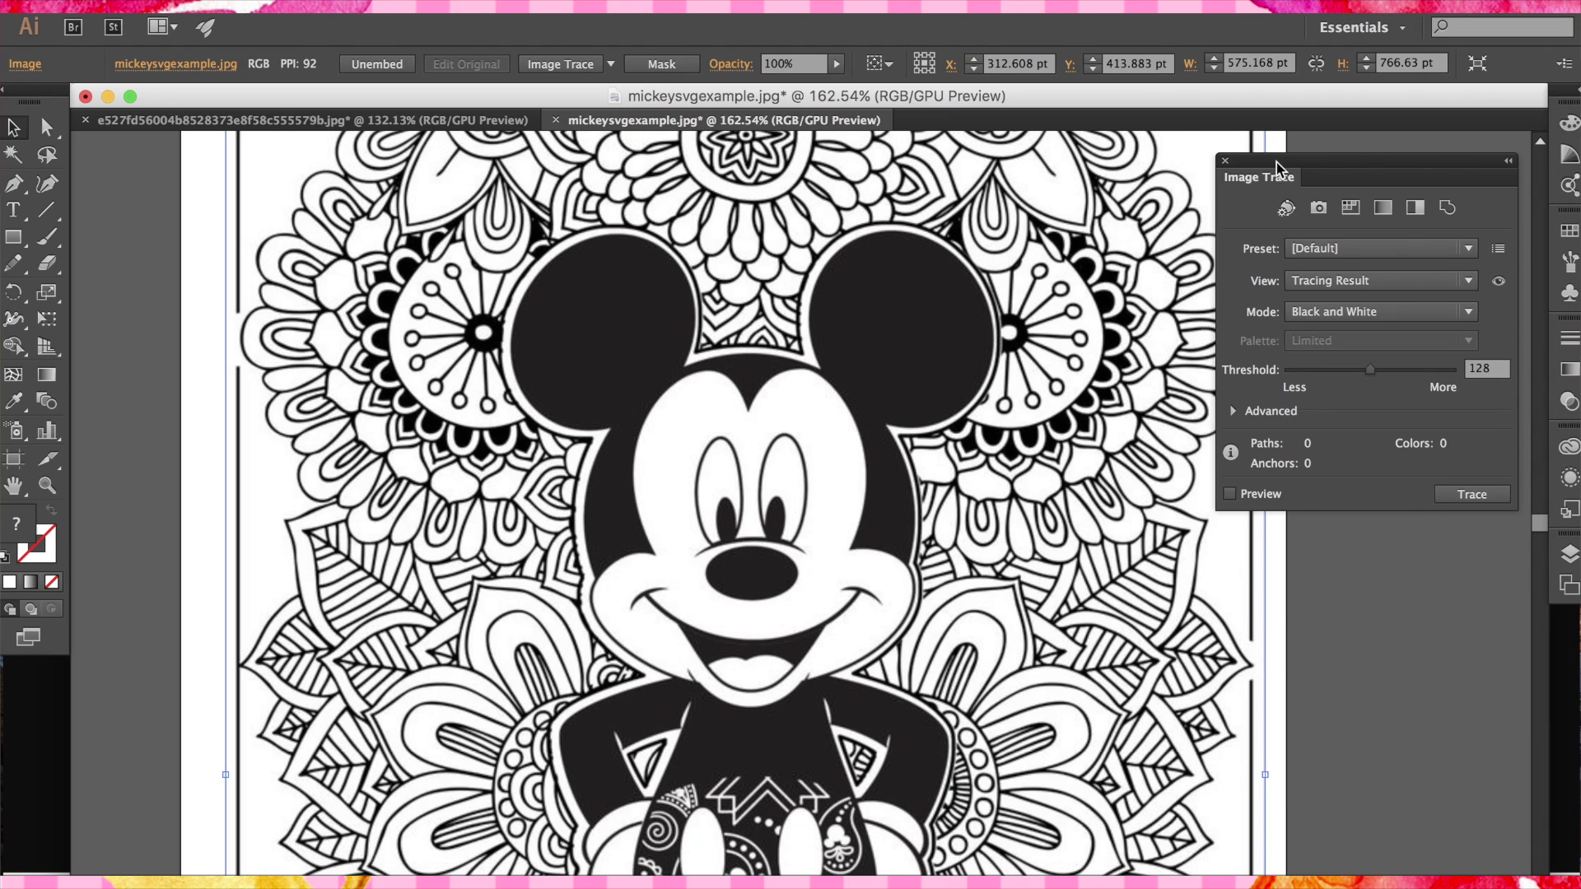
left_click(597, 2)
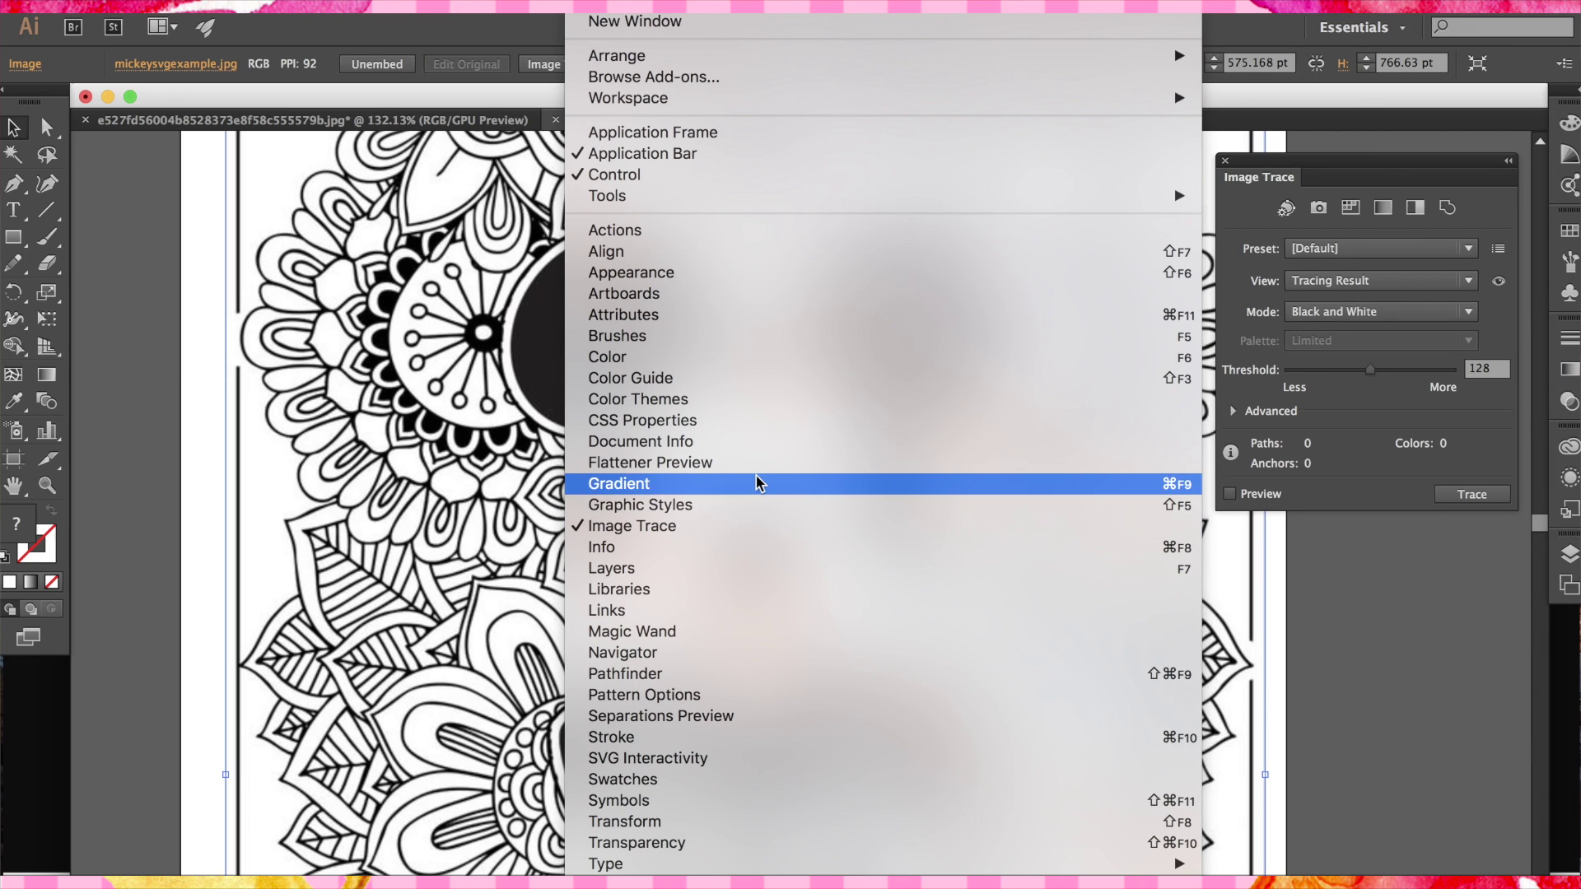
left_click(1359, 504)
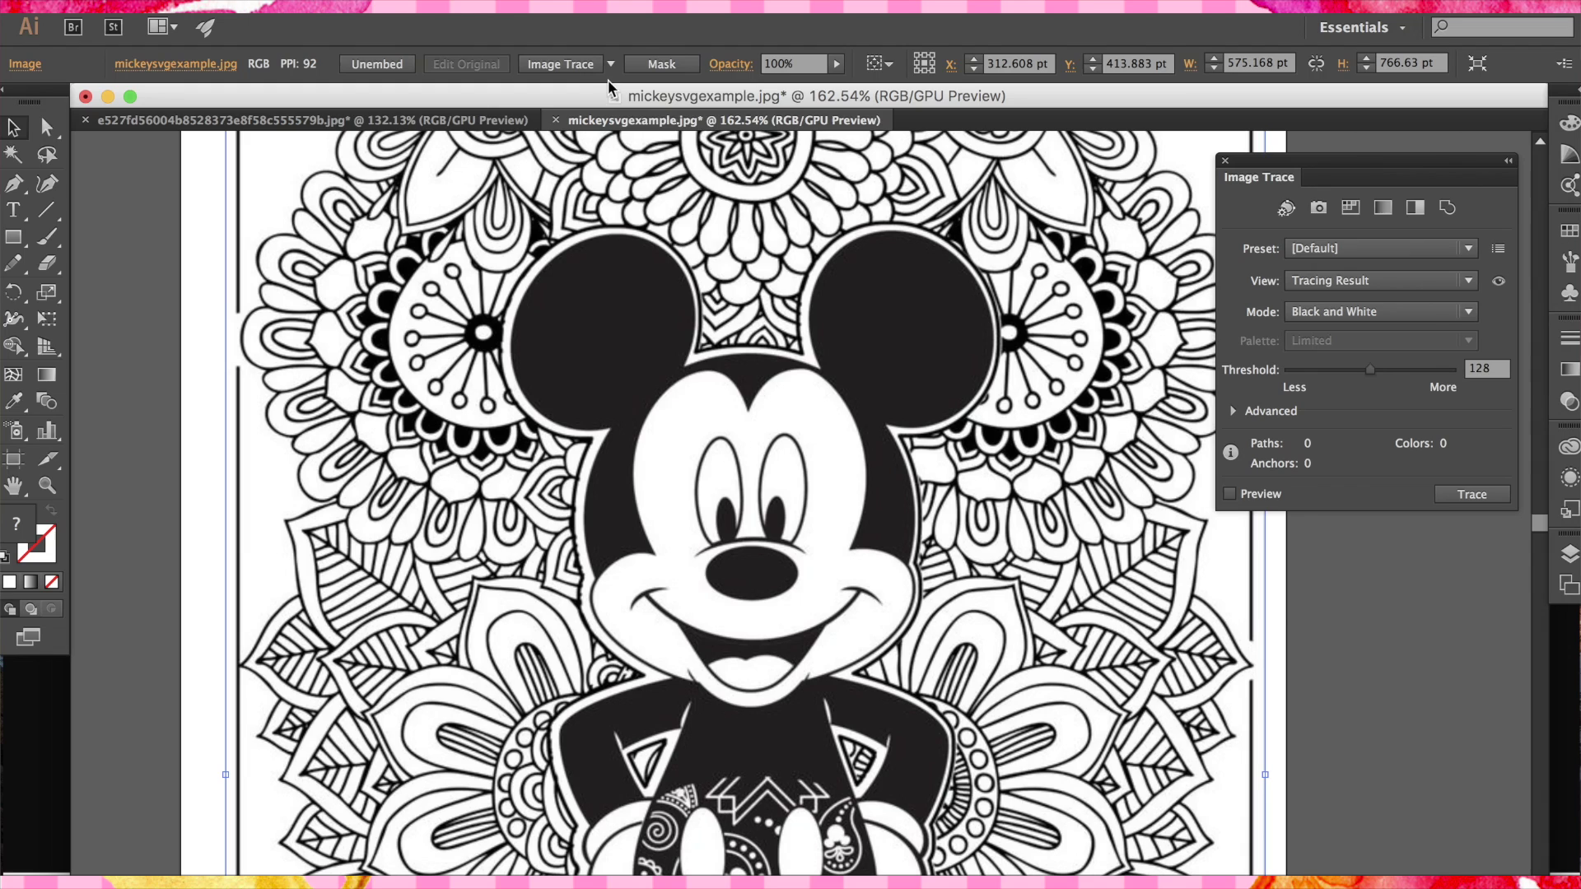
left_click(610, 65)
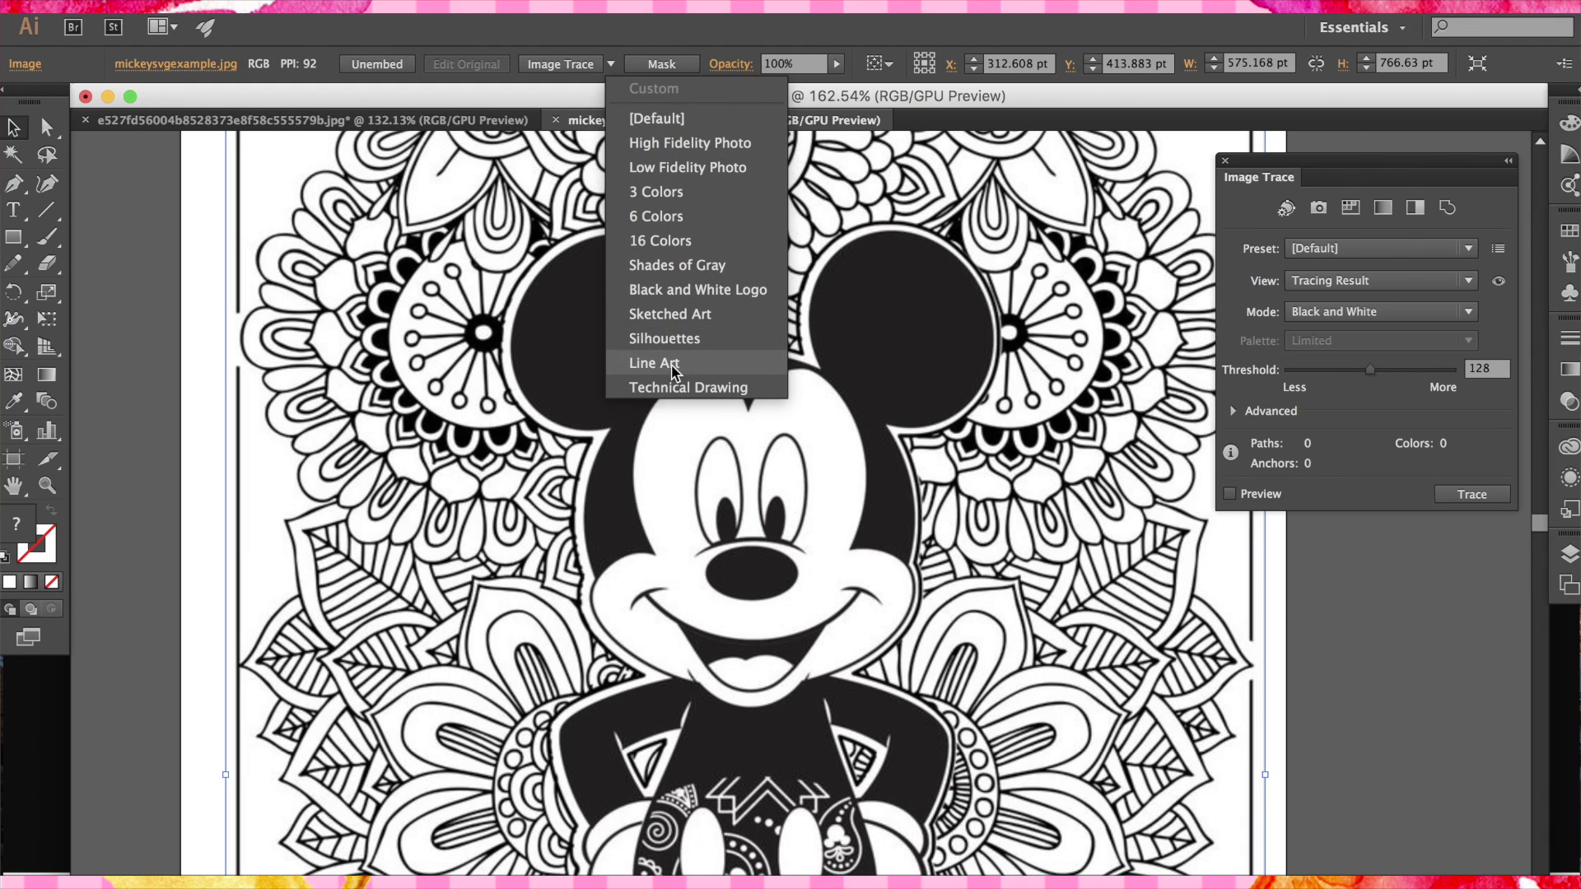
left_click(610, 64)
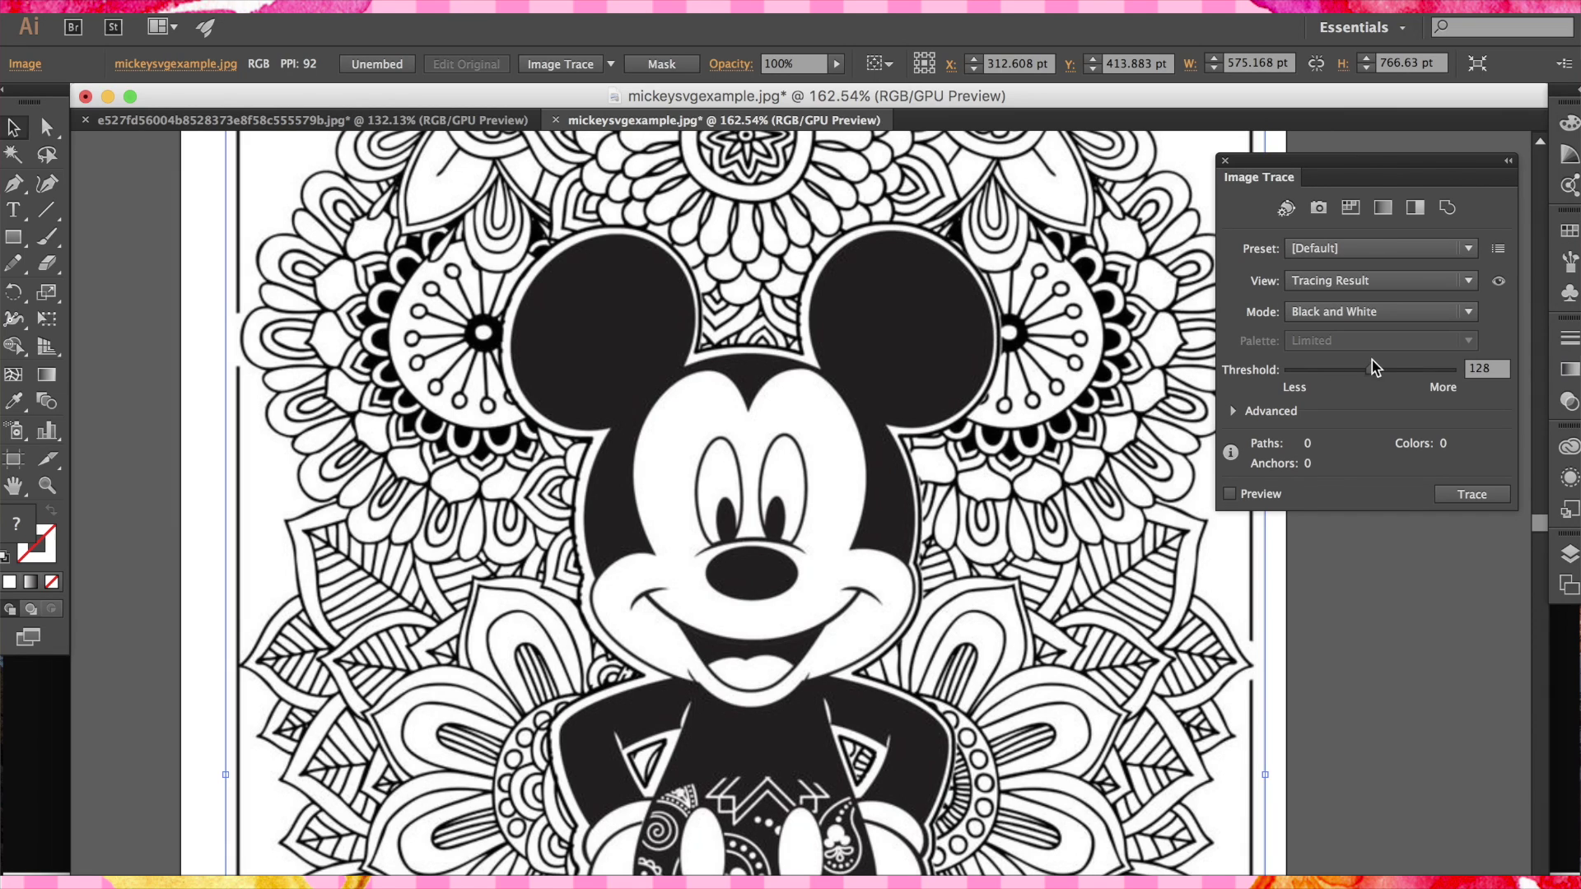
Set the Image Trace threshold to 2, expand the advanced options and trace the Mickey image.
left_click_drag(1368, 370, 1293, 386)
left_click(1234, 412)
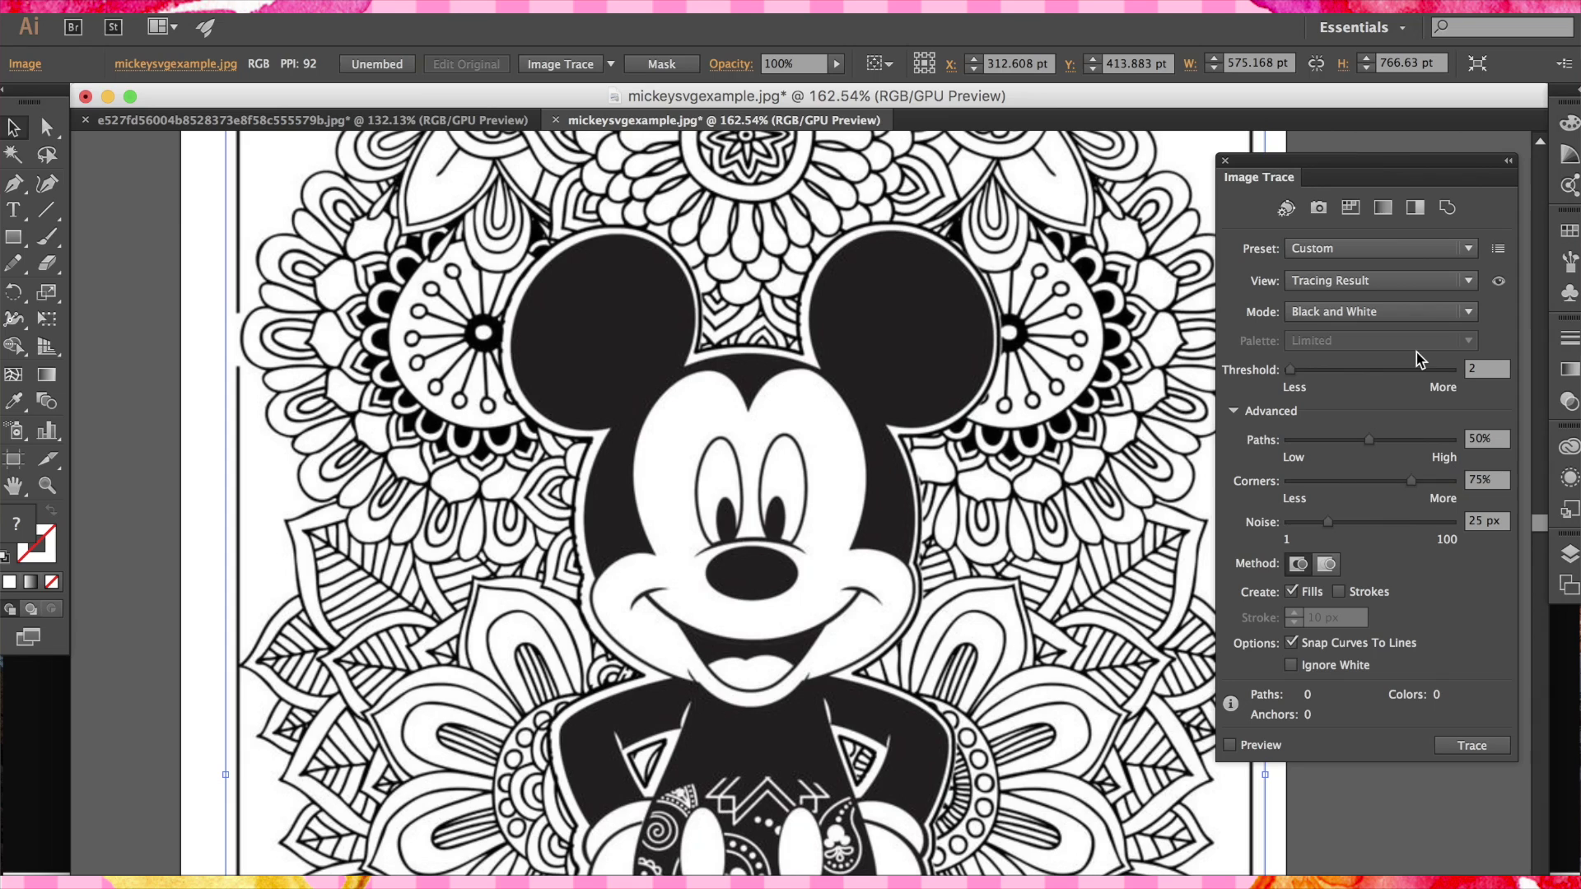
left_click(1471, 746)
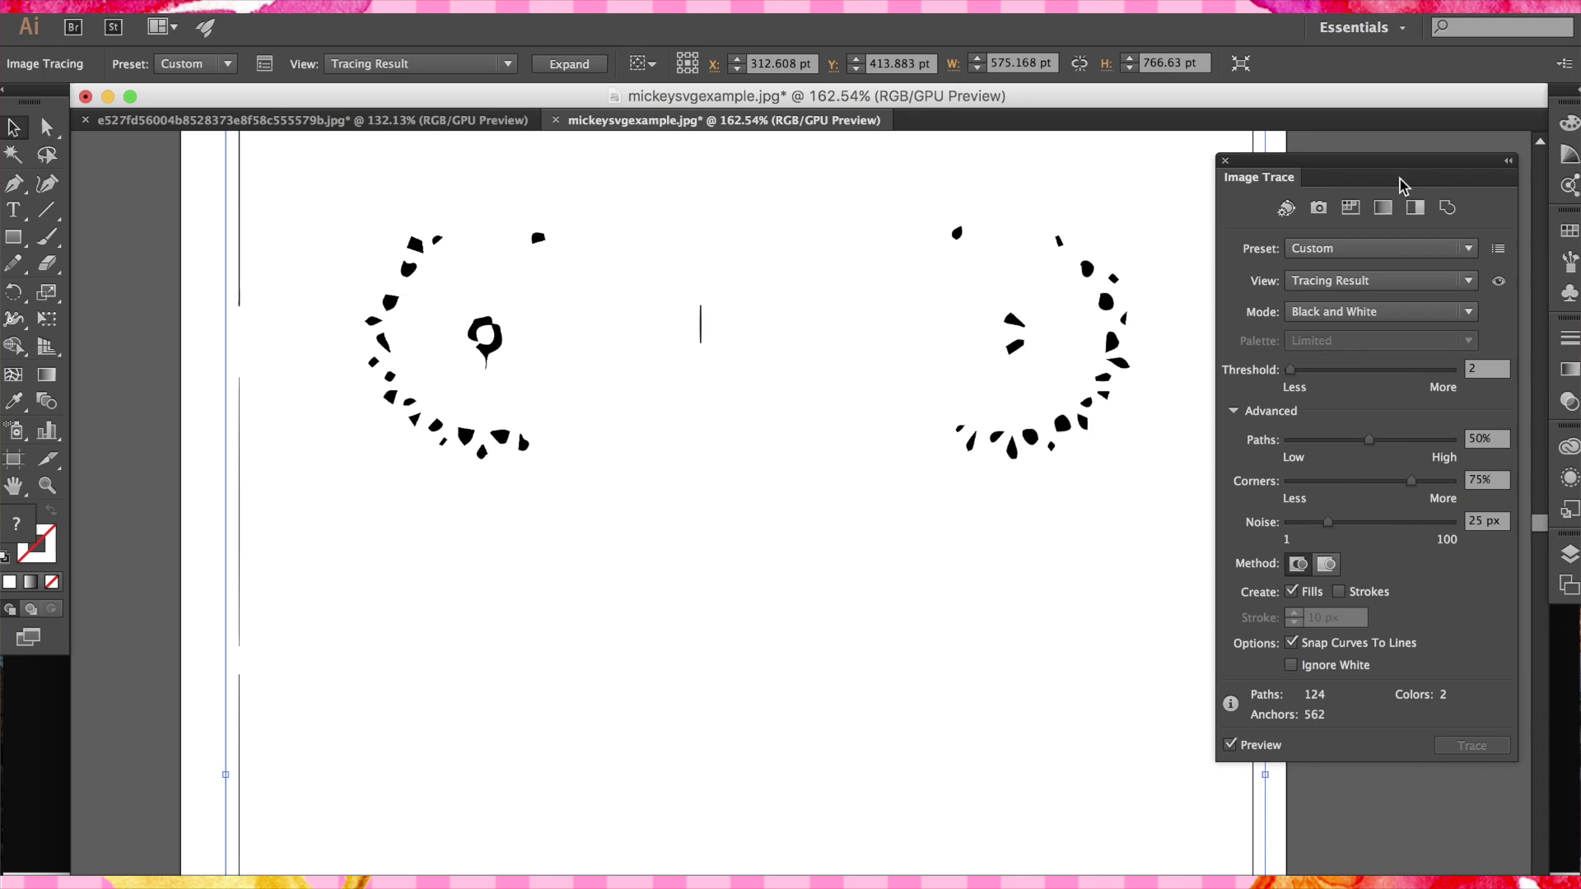
Close the Image Trace settings and undo the threshold trace of the Mickey image.
left_click(1225, 162)
key("super+z")
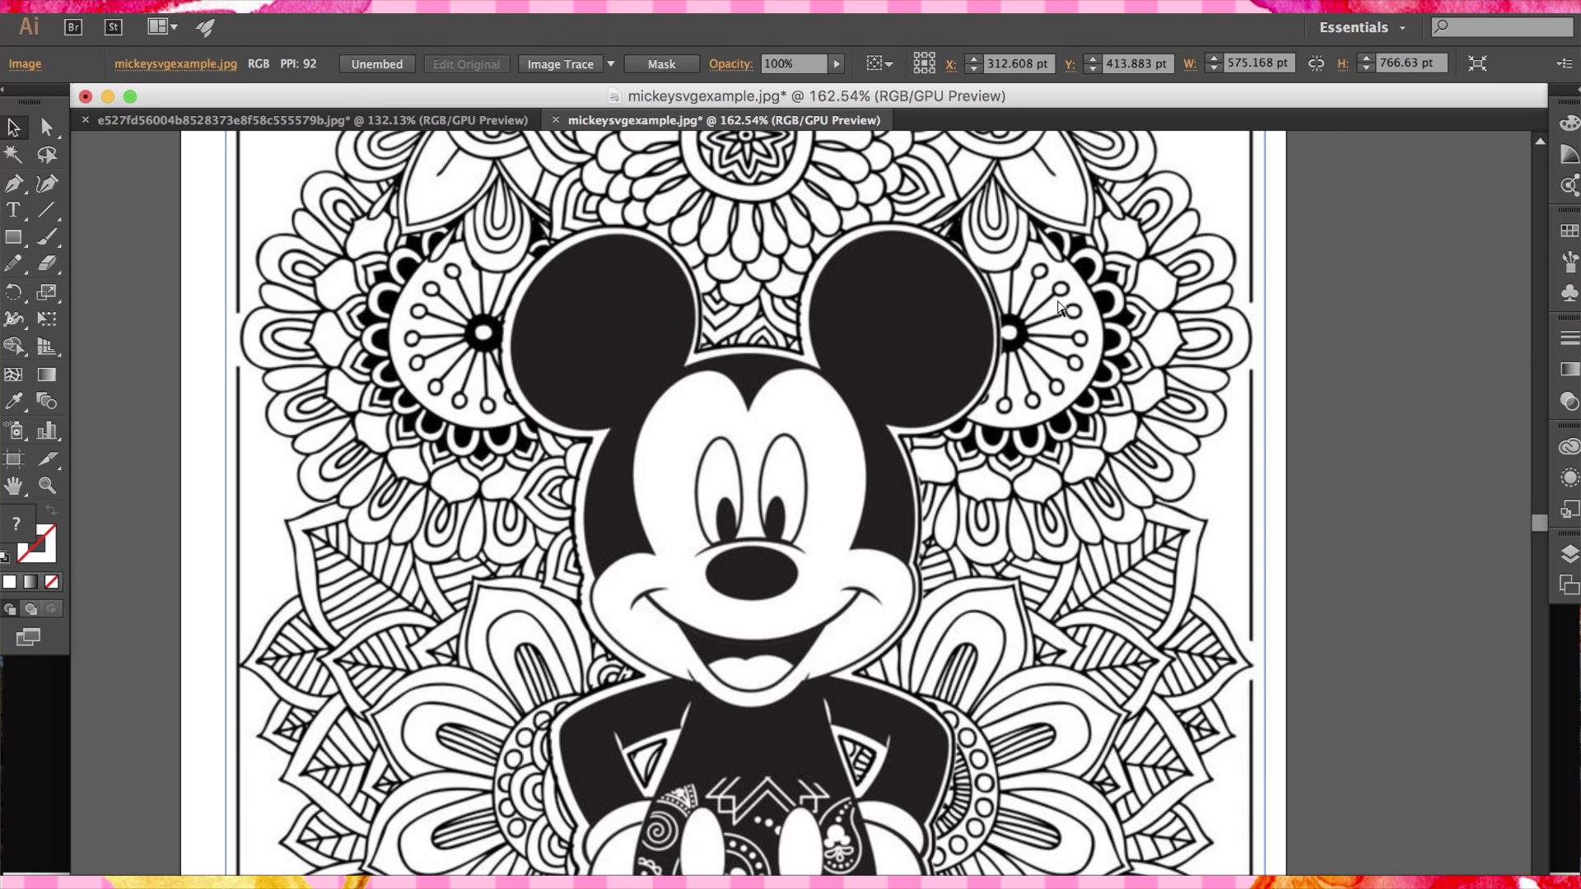
Try tracing the Mickey image with the Silhouettes preset, check the details from head to shoes, and undo the trace.
left_click(610, 63)
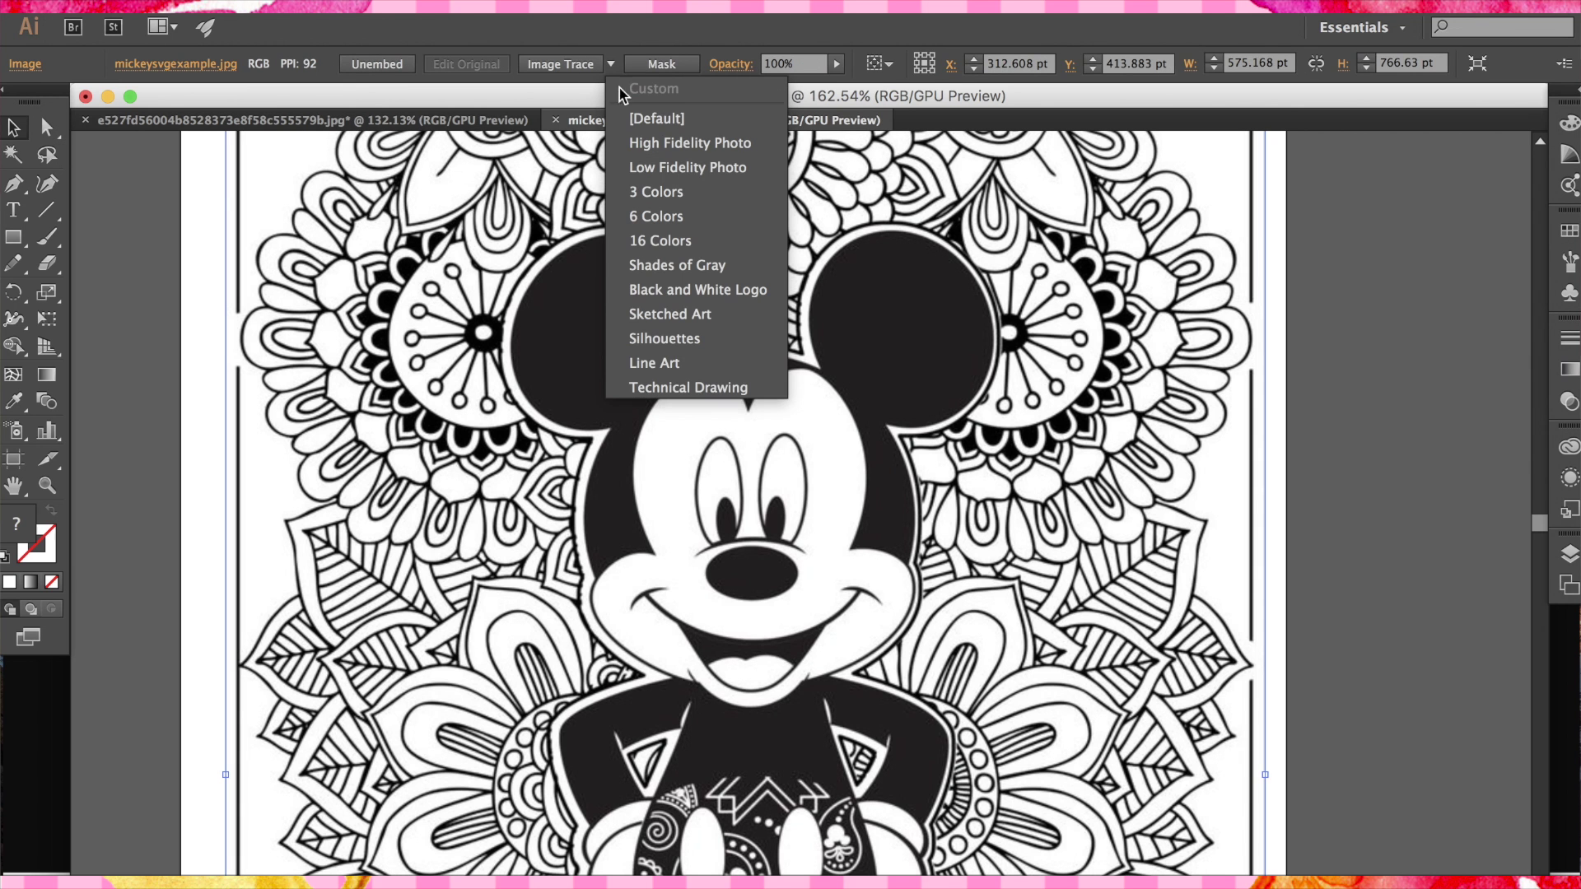
left_click(664, 338)
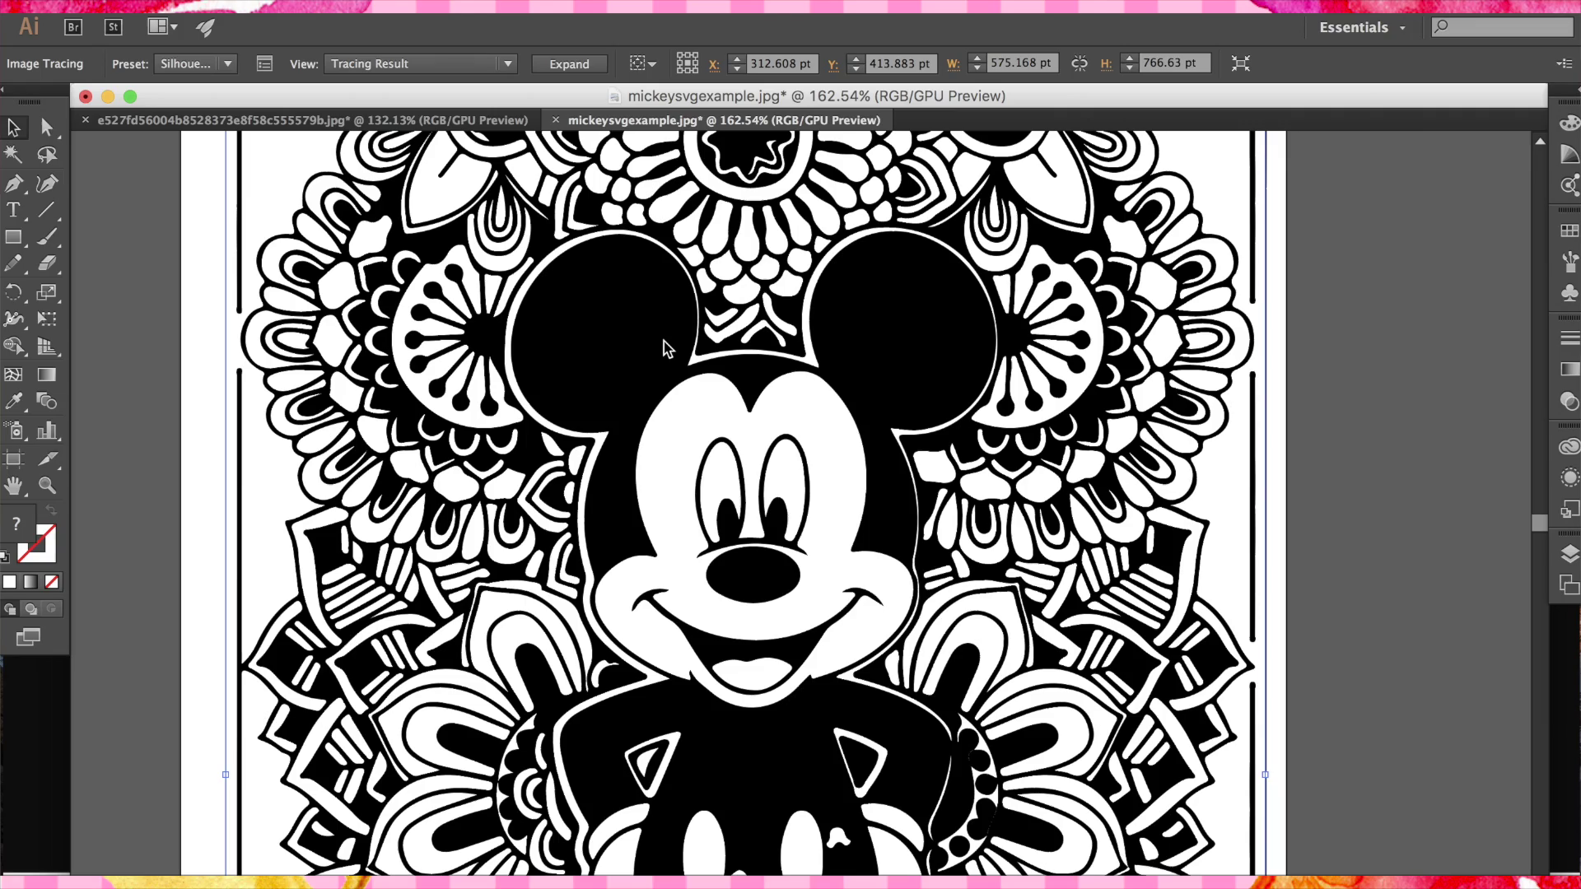
scroll(706, 436, "down", 2)
scroll(714, 535, "down", 3)
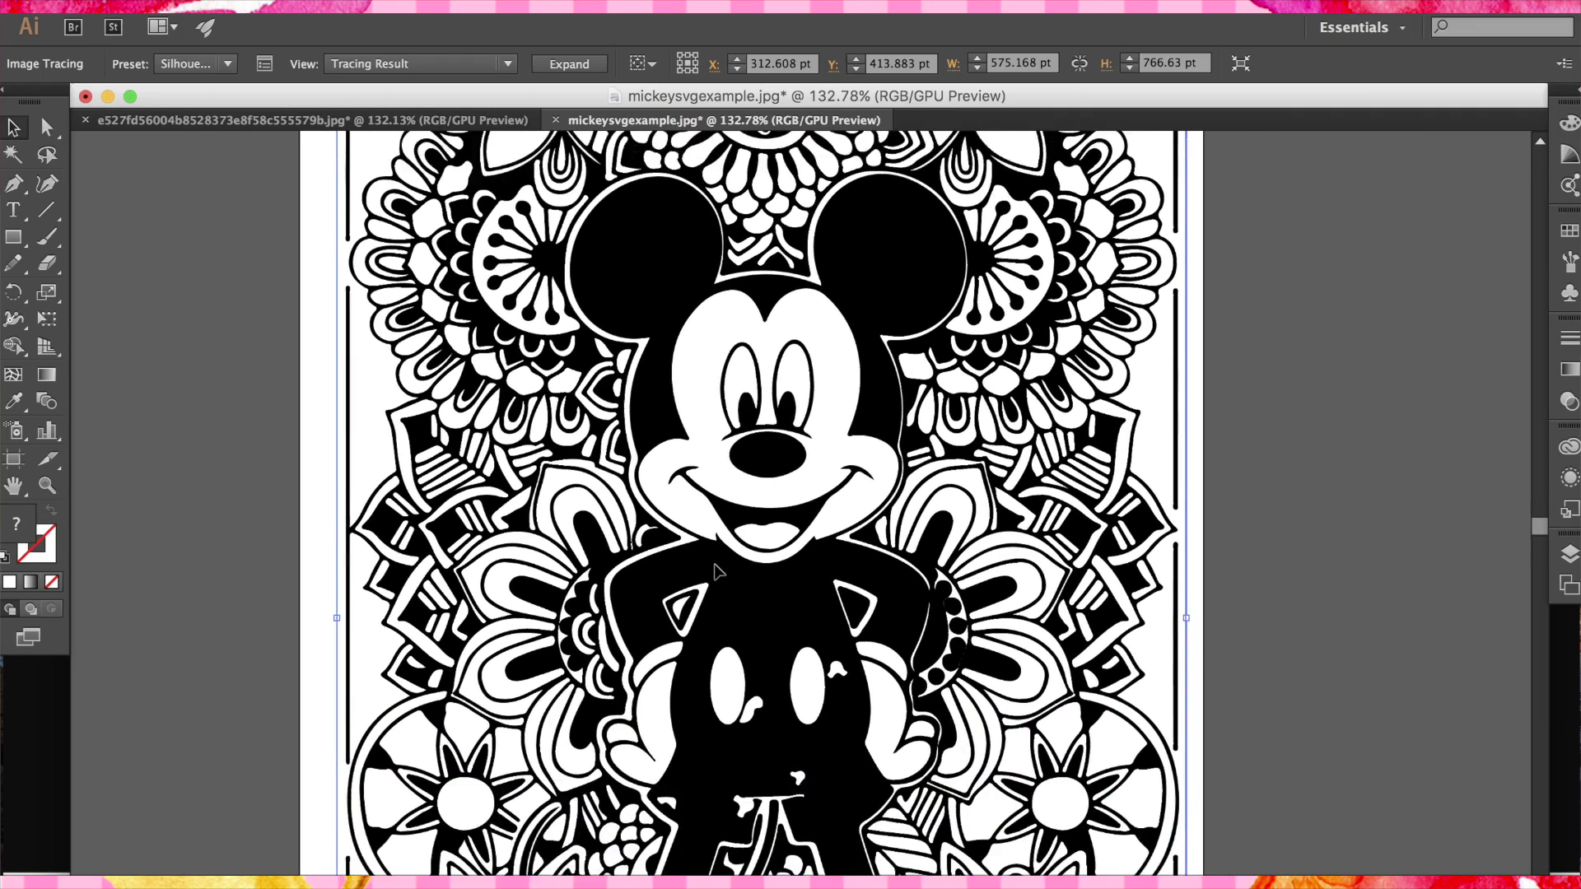
scroll(717, 571, "down", 1)
scroll(739, 671, "down", 1)
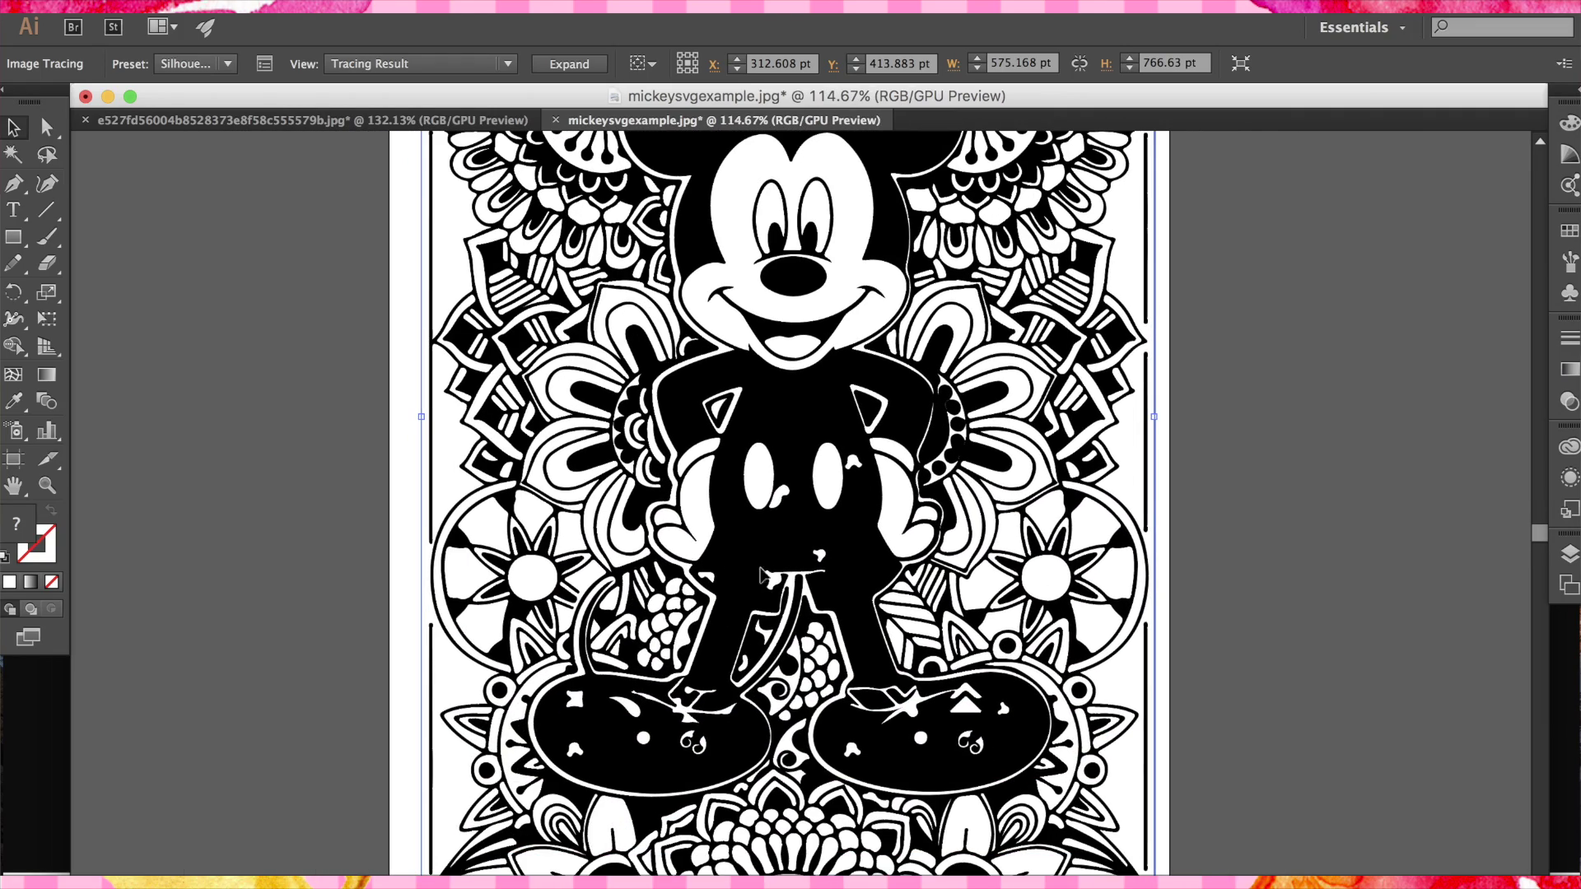
scroll(791, 503, "up", 1)
scroll(791, 502, "down", 2)
scroll(790, 502, "up", 3)
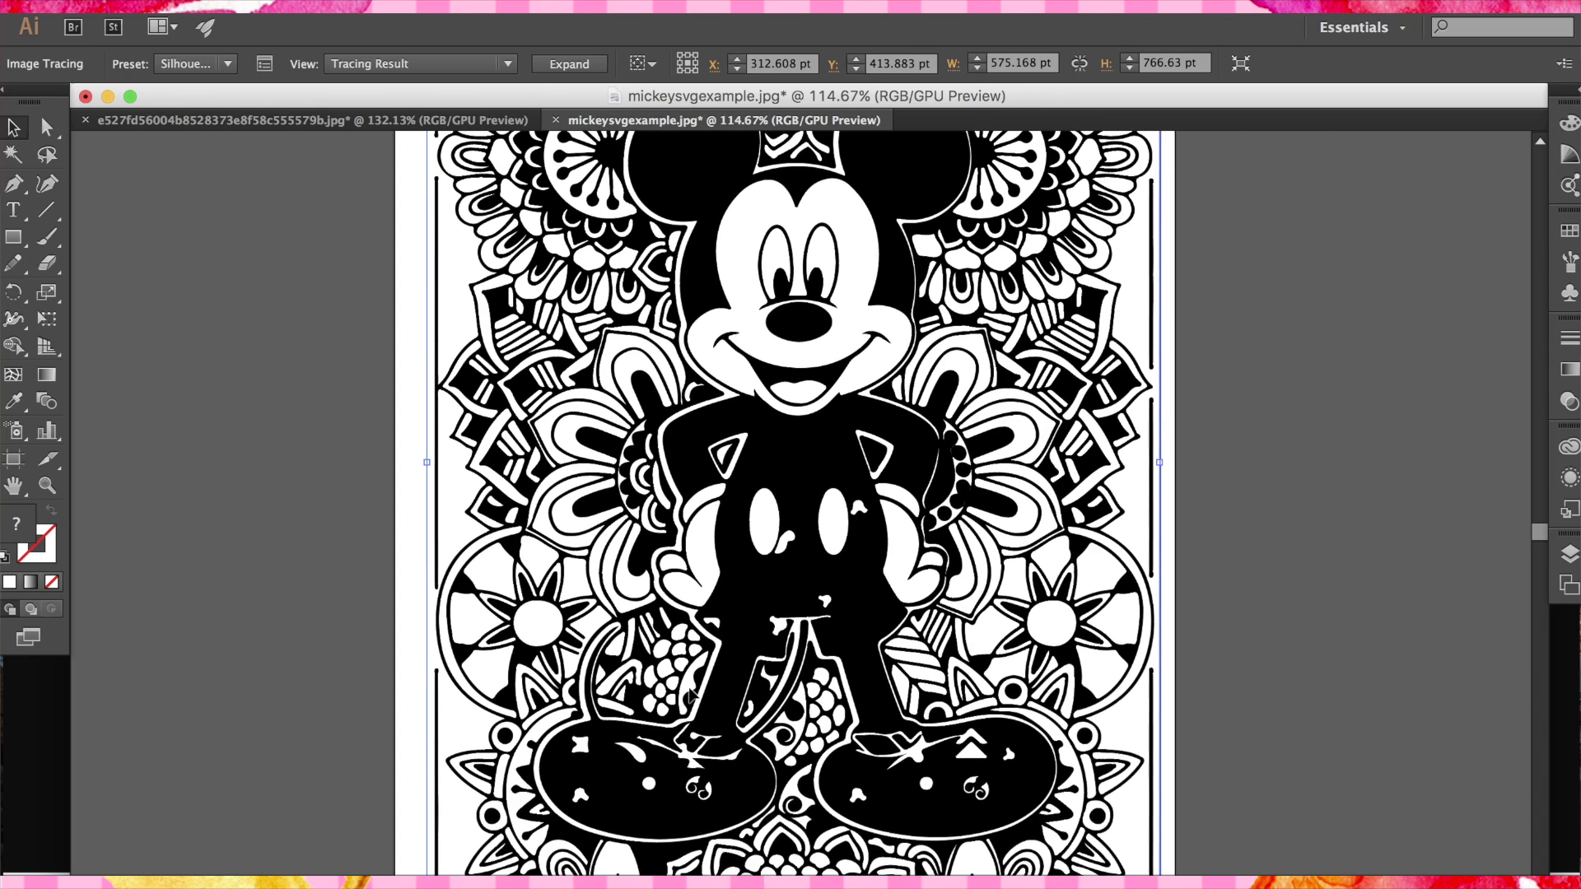
key("super+z")
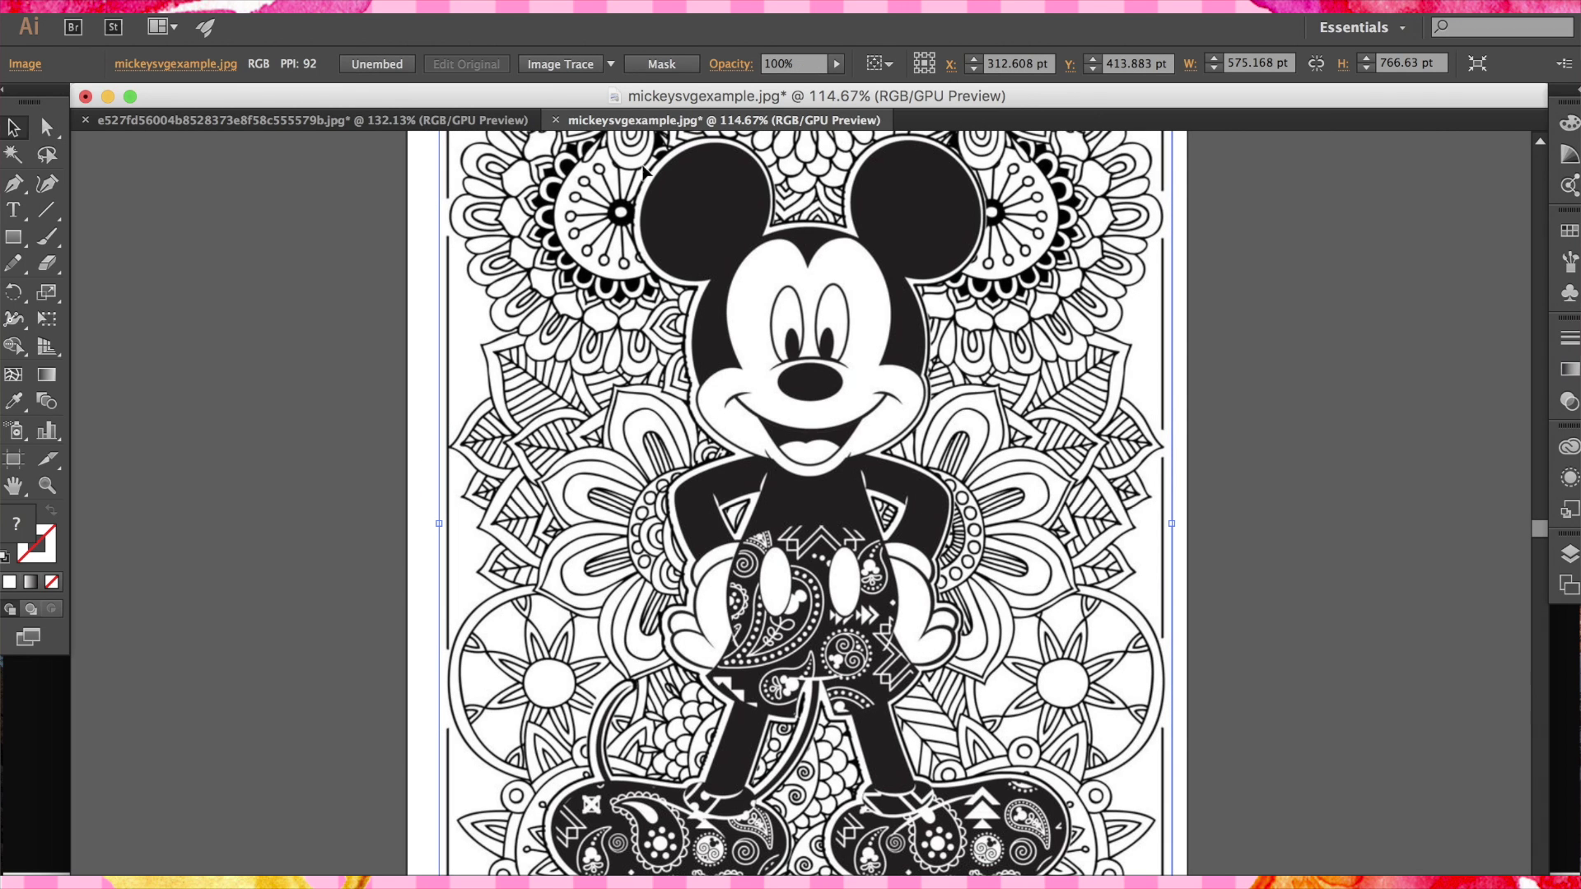
Trace the Mickey image with the Black and White Logo preset and check the face, ears, flowers and shoes.
left_click(611, 64)
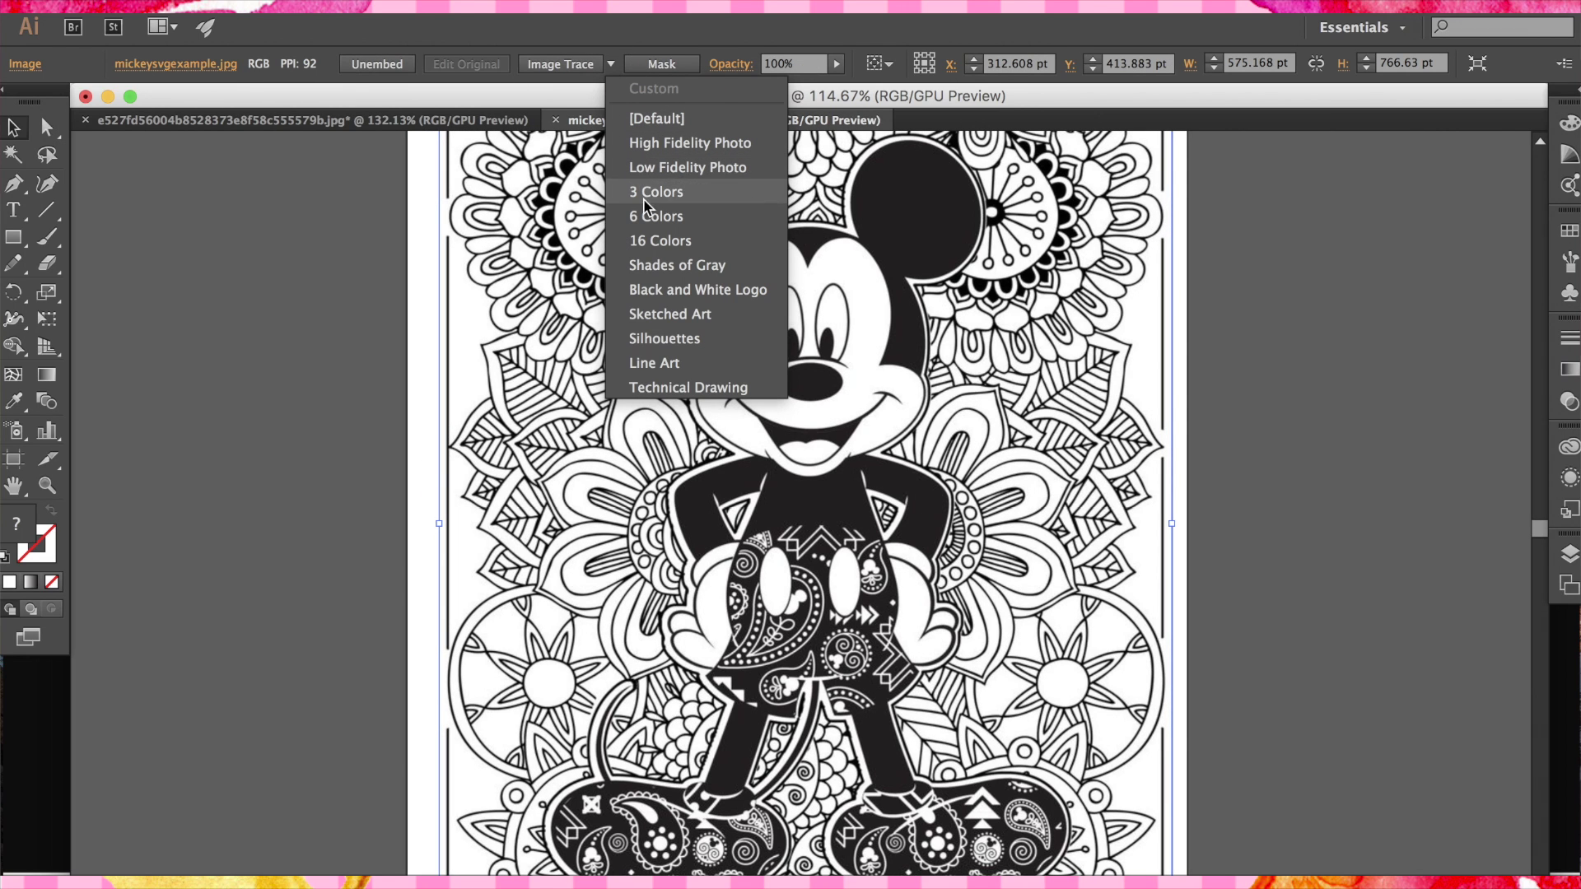
left_click(669, 290)
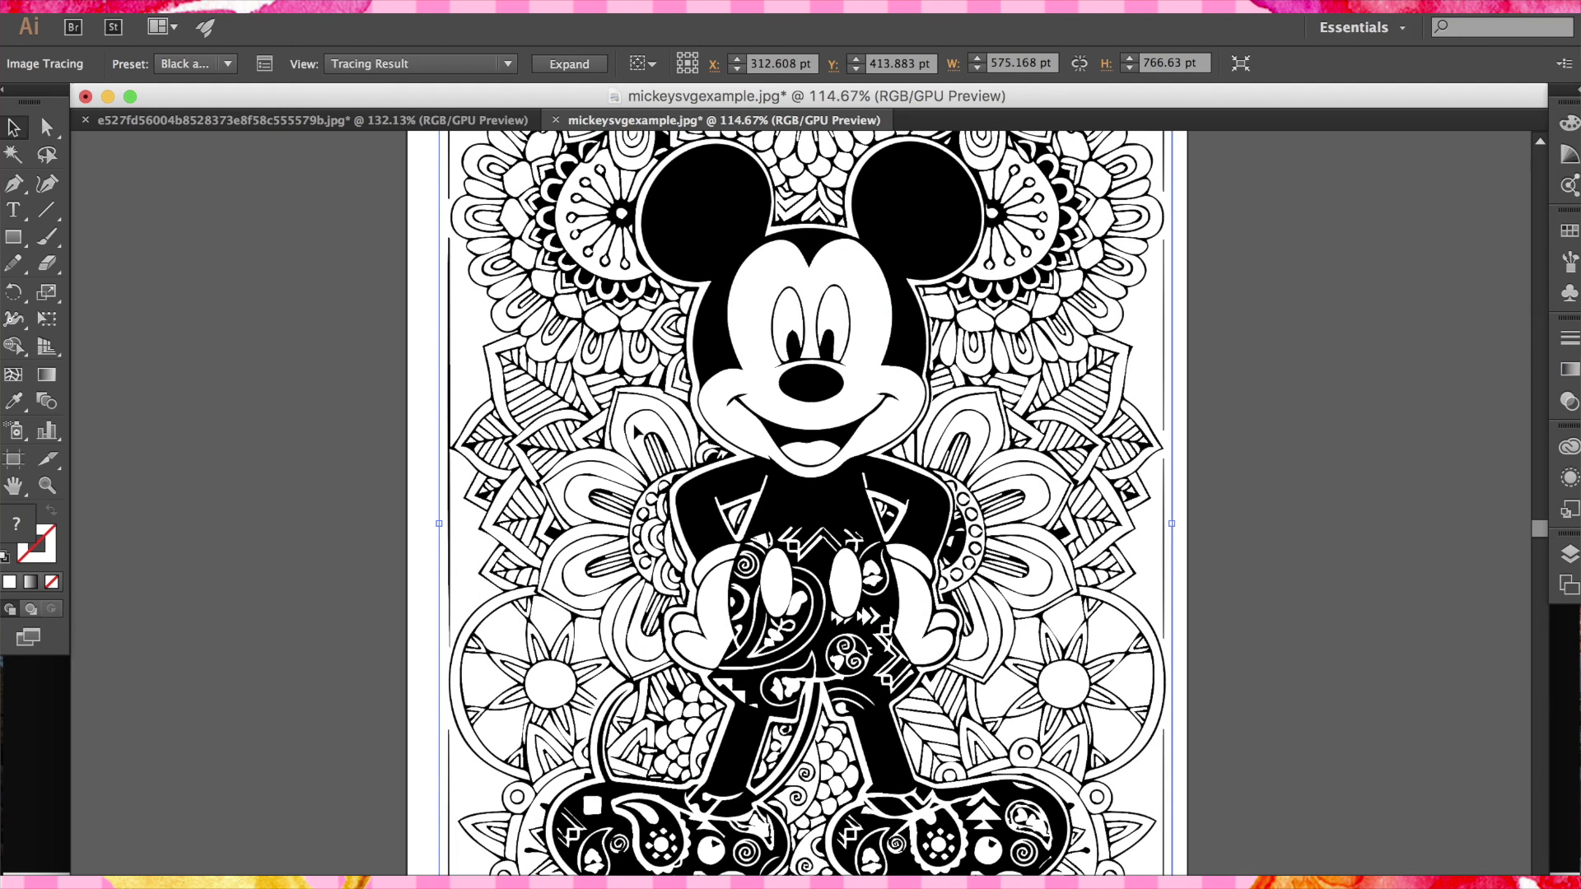
scroll(807, 502, "down", 1)
scroll(848, 424, "up", 6)
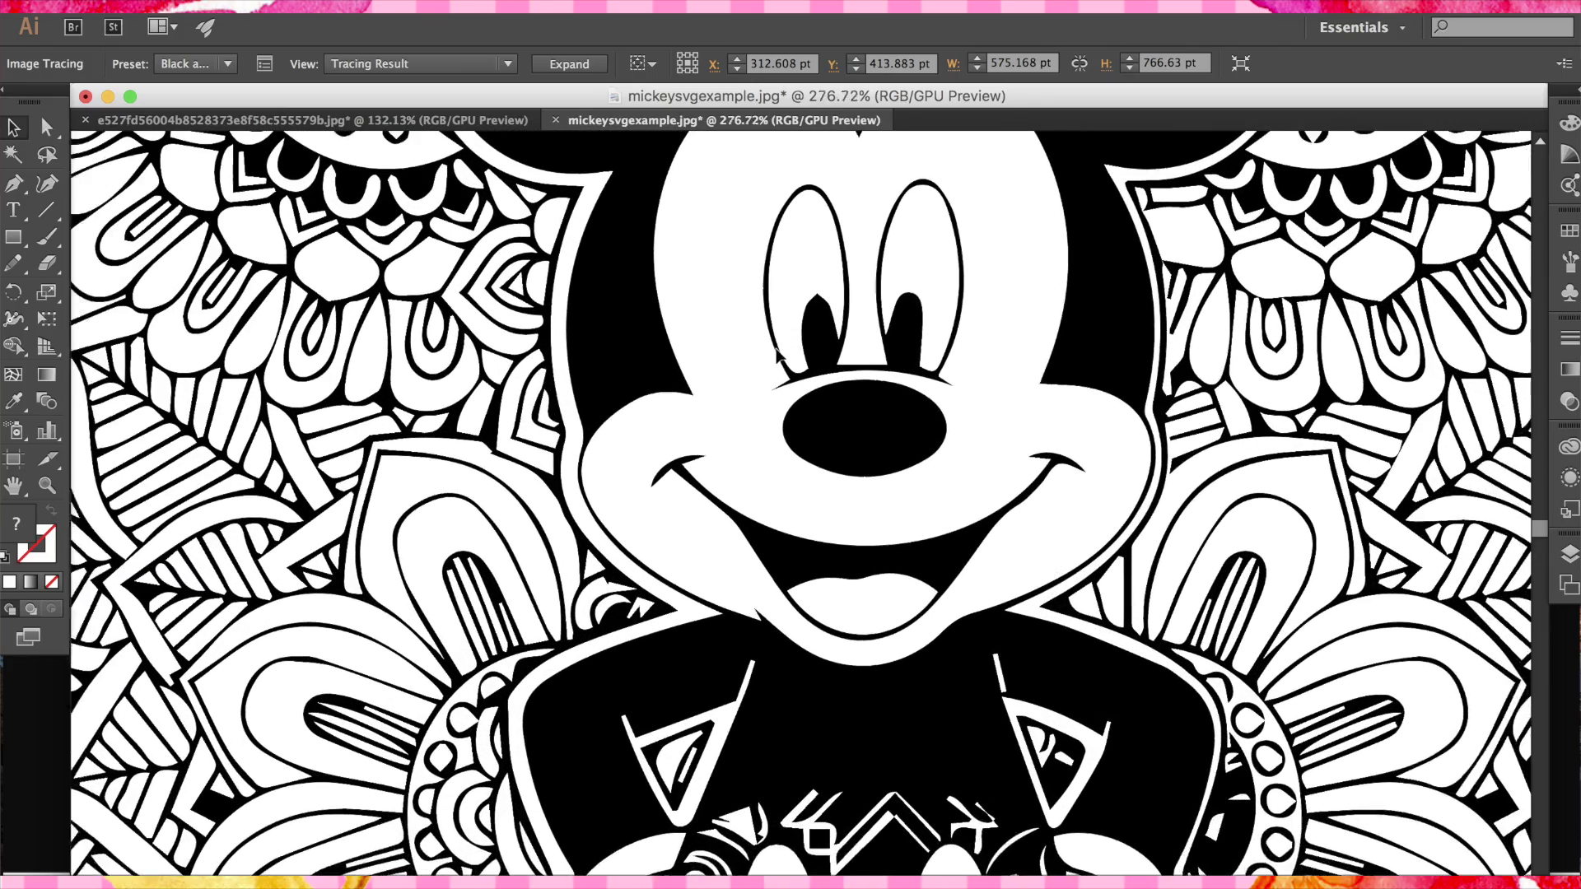
scroll(527, 415, "down", 4)
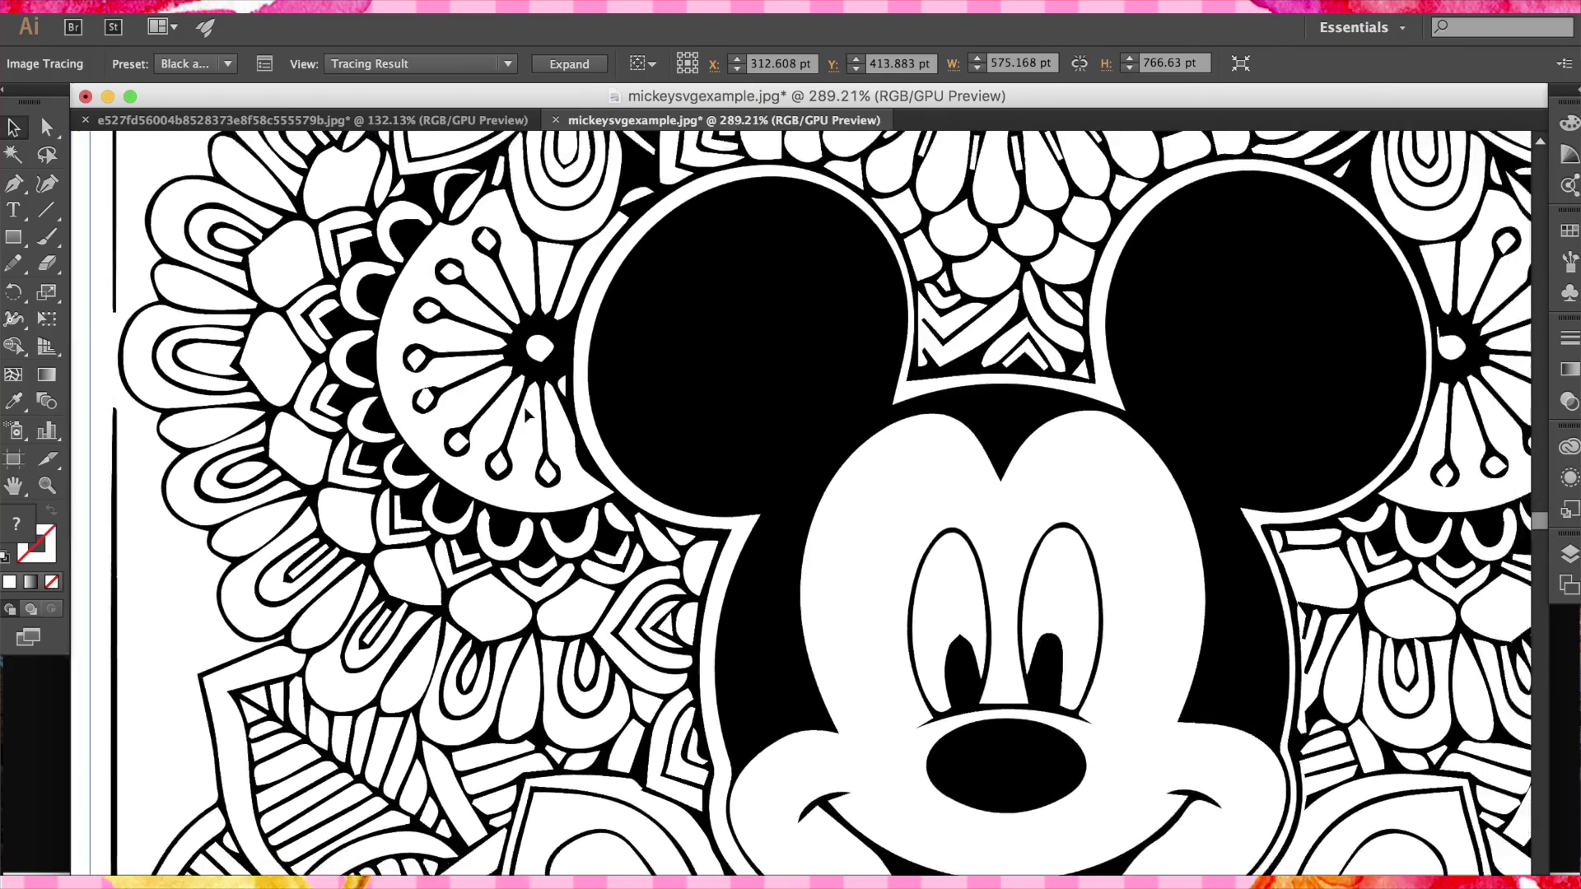
scroll(616, 455, "down", 2)
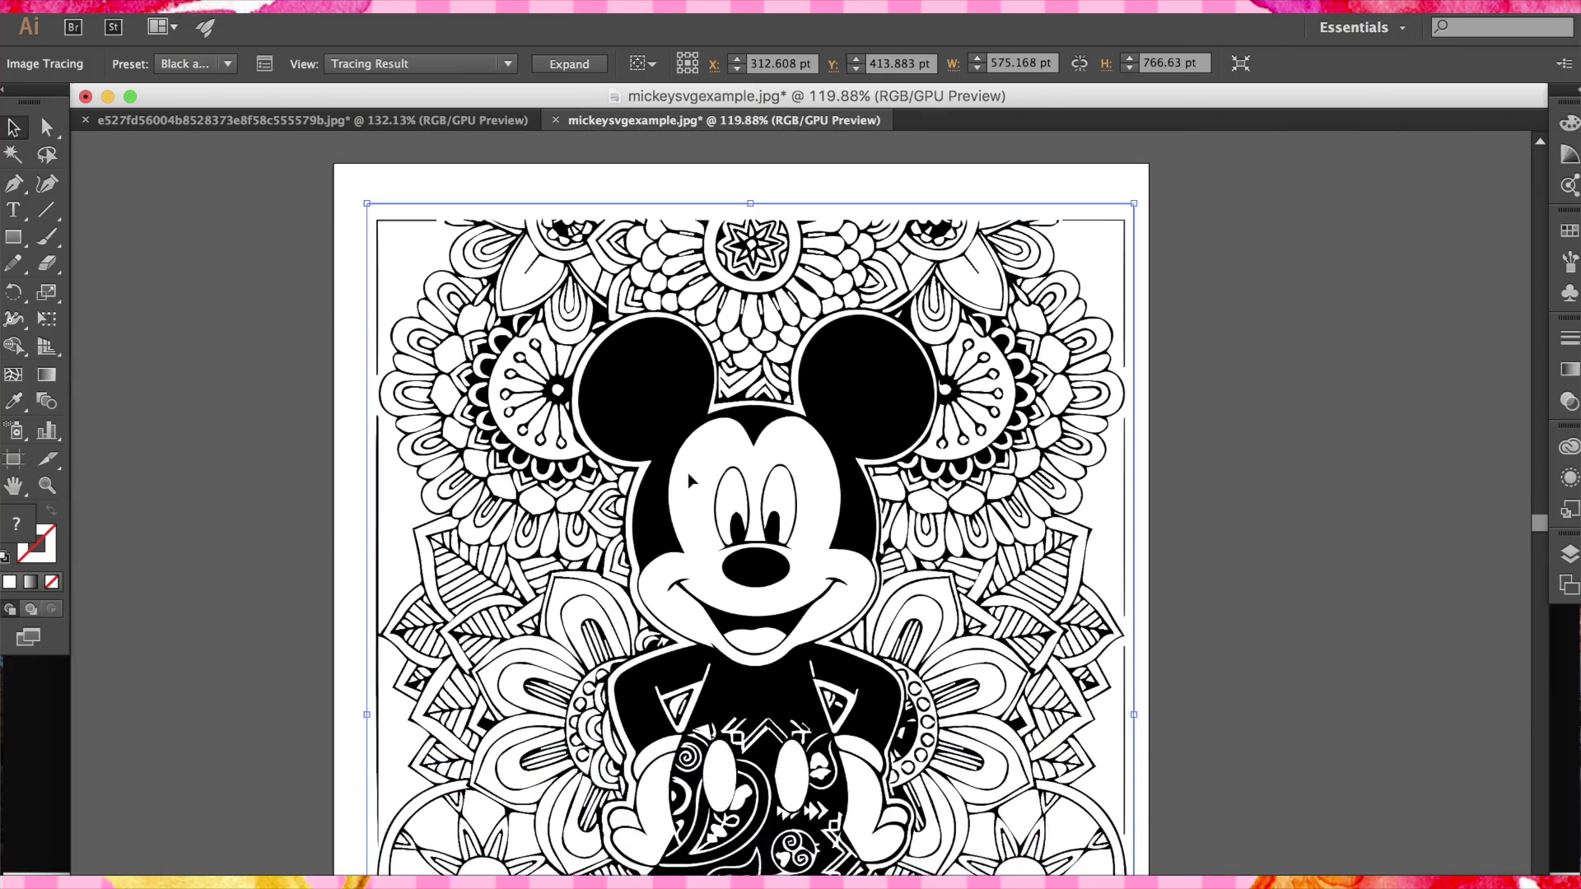
scroll(616, 455, "down", 2)
scroll(511, 548, "down", 2)
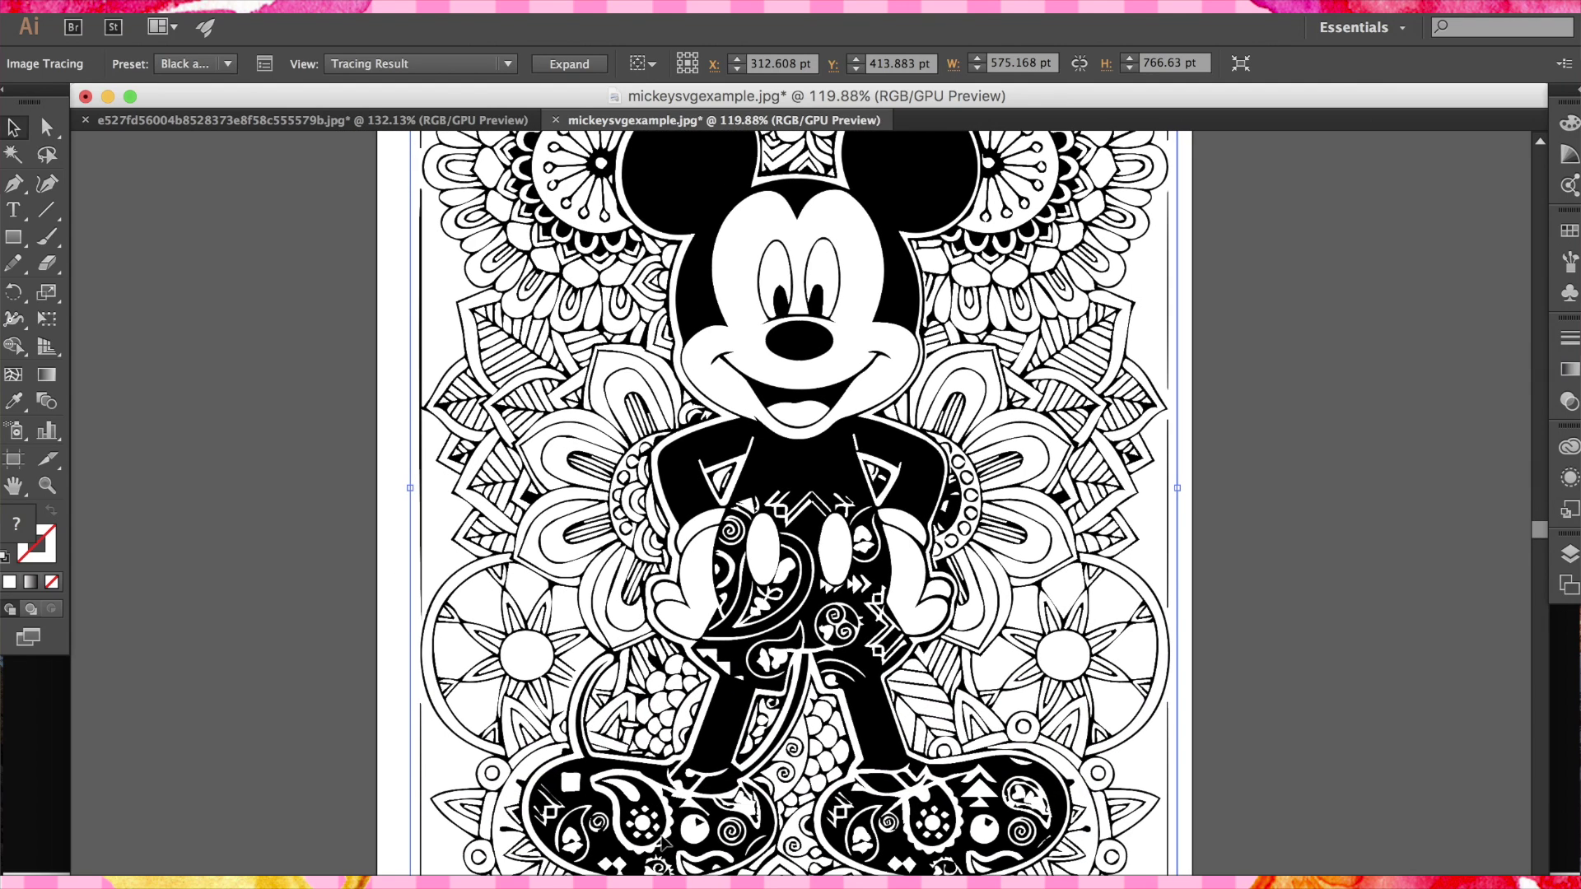
Expand the traced Mickey image into editable vector paths and deselect the artwork.
left_click(372, 606)
left_click(883, 492)
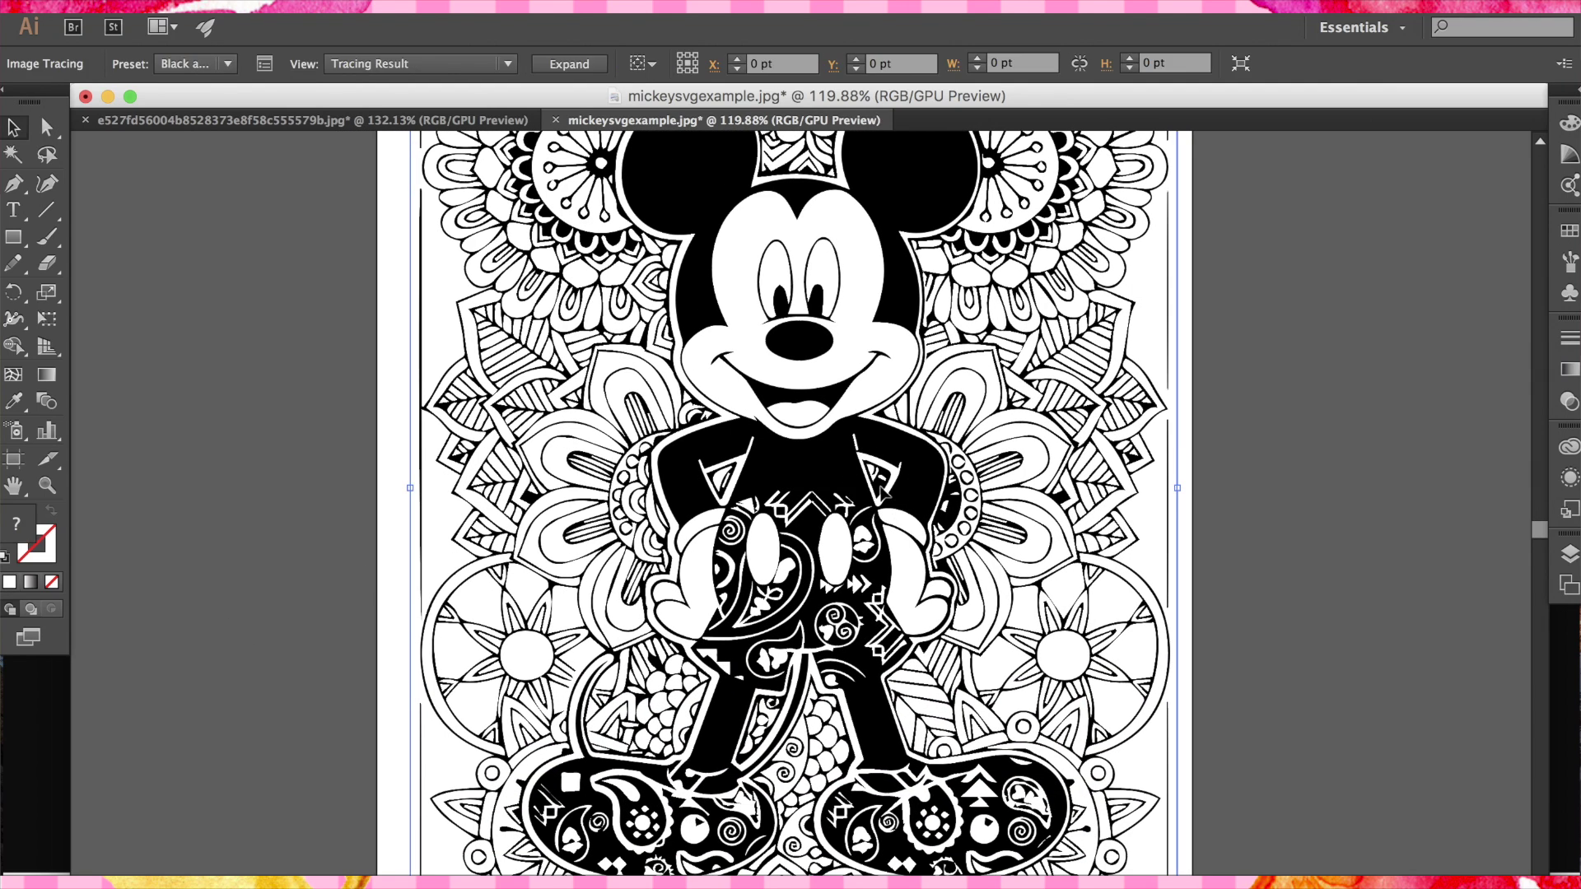
scroll(609, 476, "up", 3)
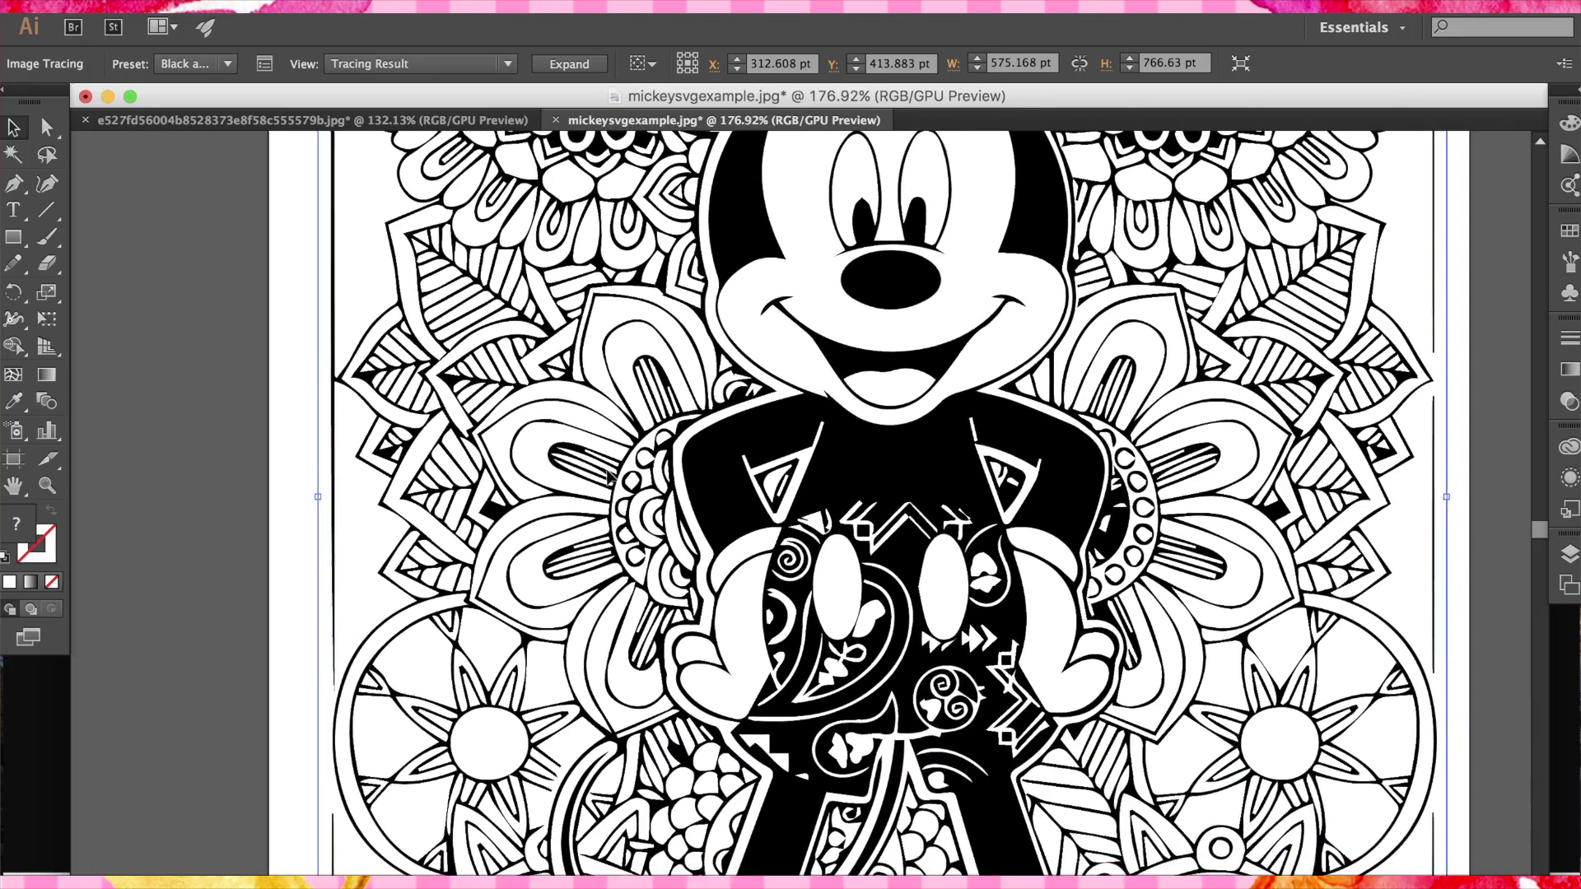
scroll(610, 476, "down", 1)
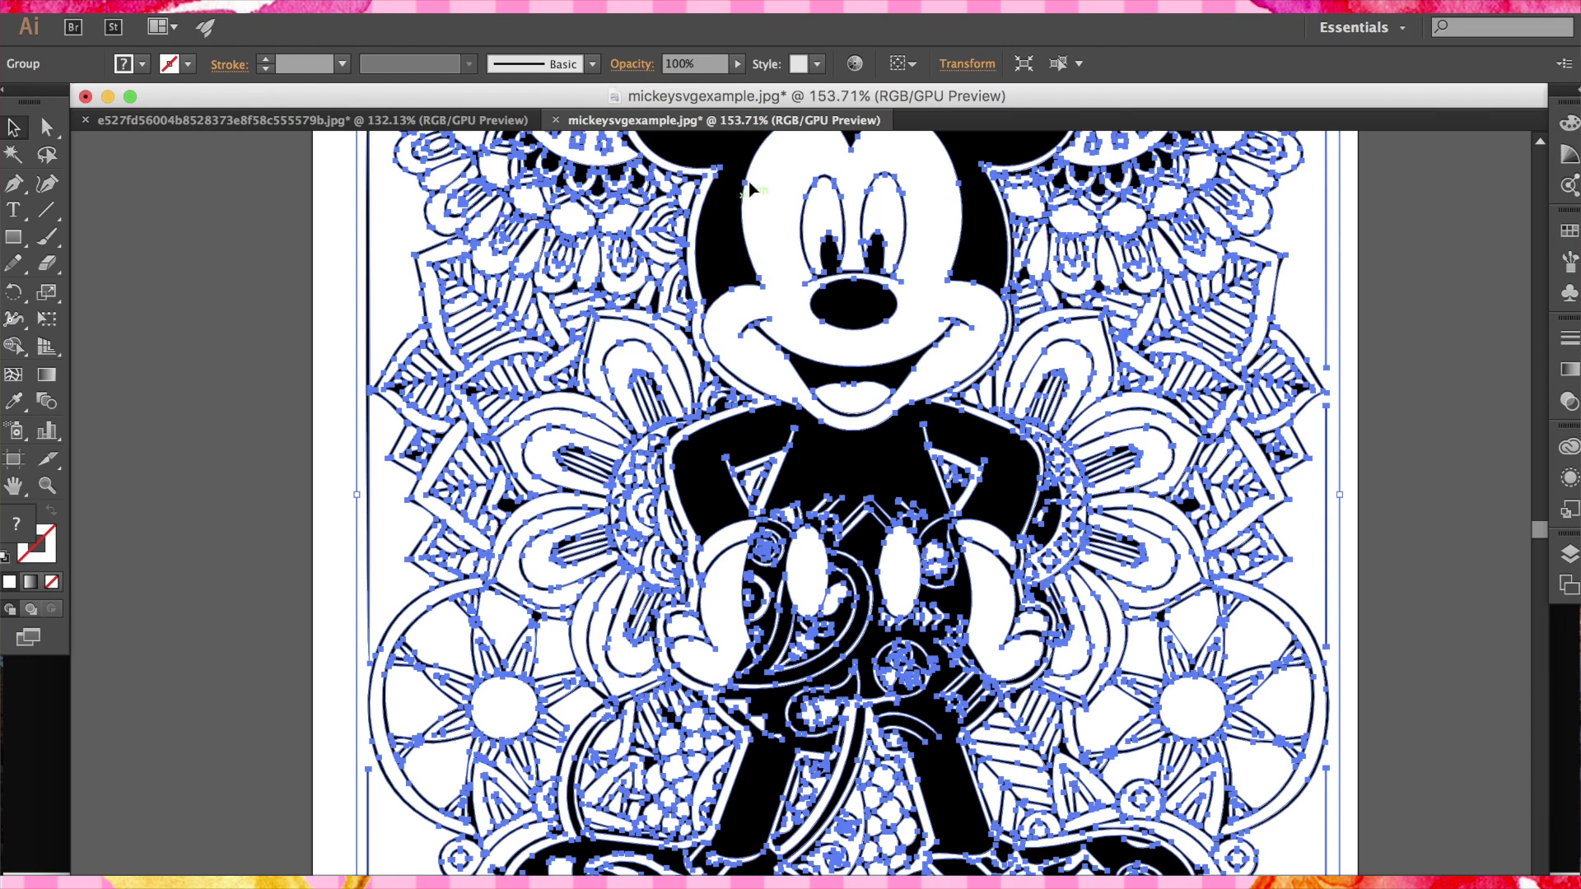
scroll(739, 262, "down", 5)
left_click(458, 398)
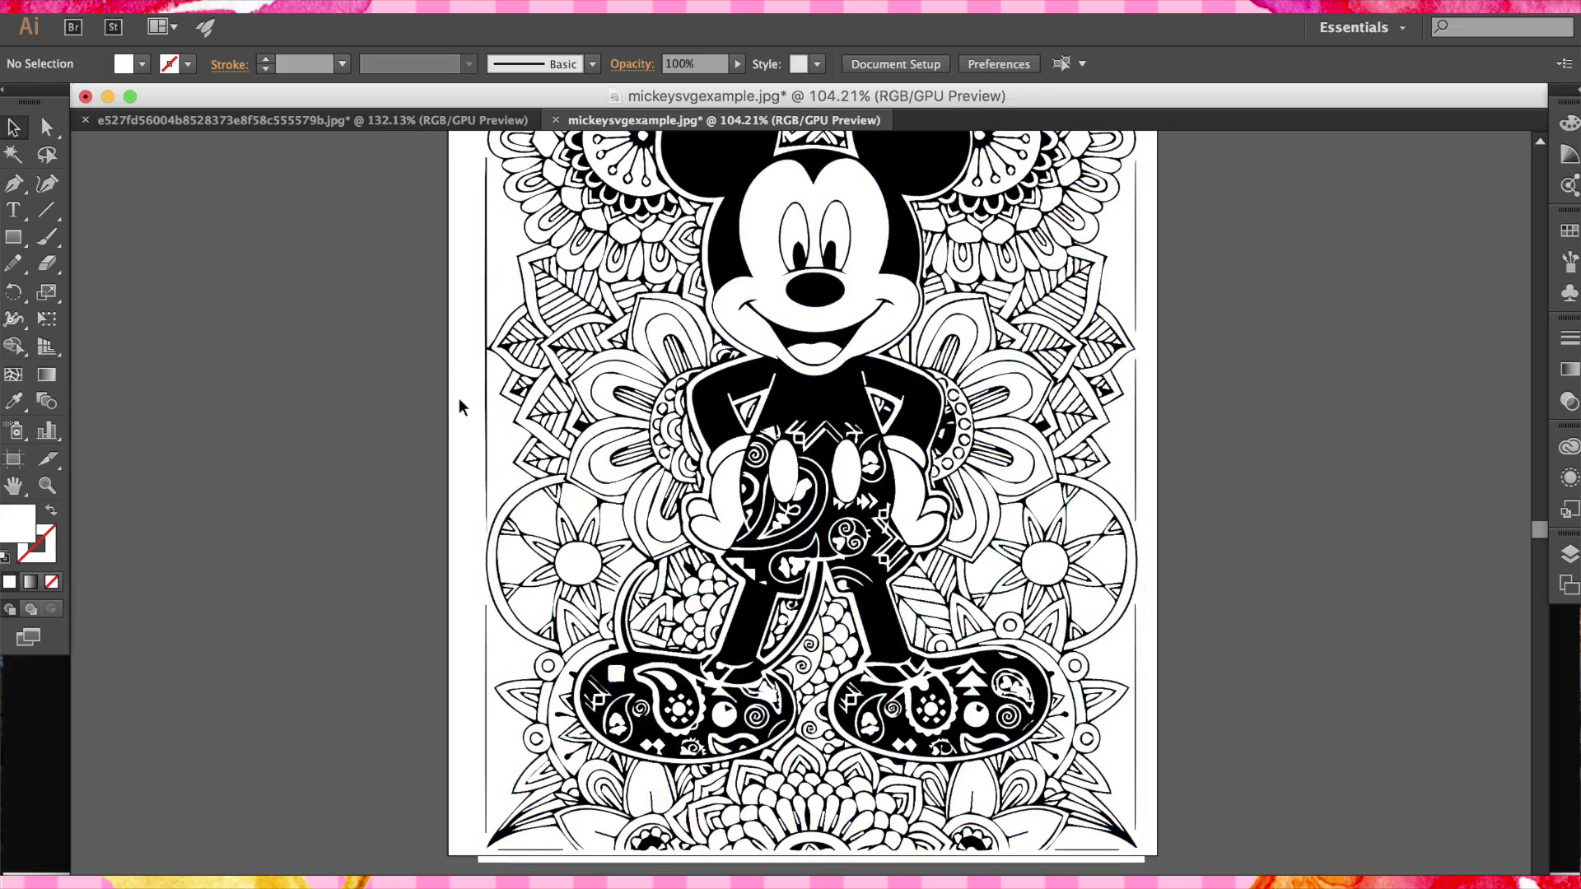
Select the expanded artwork group and examine its paths and anchor points around the leaves, flowers, face and ears.
scroll(552, 386, "up", 5)
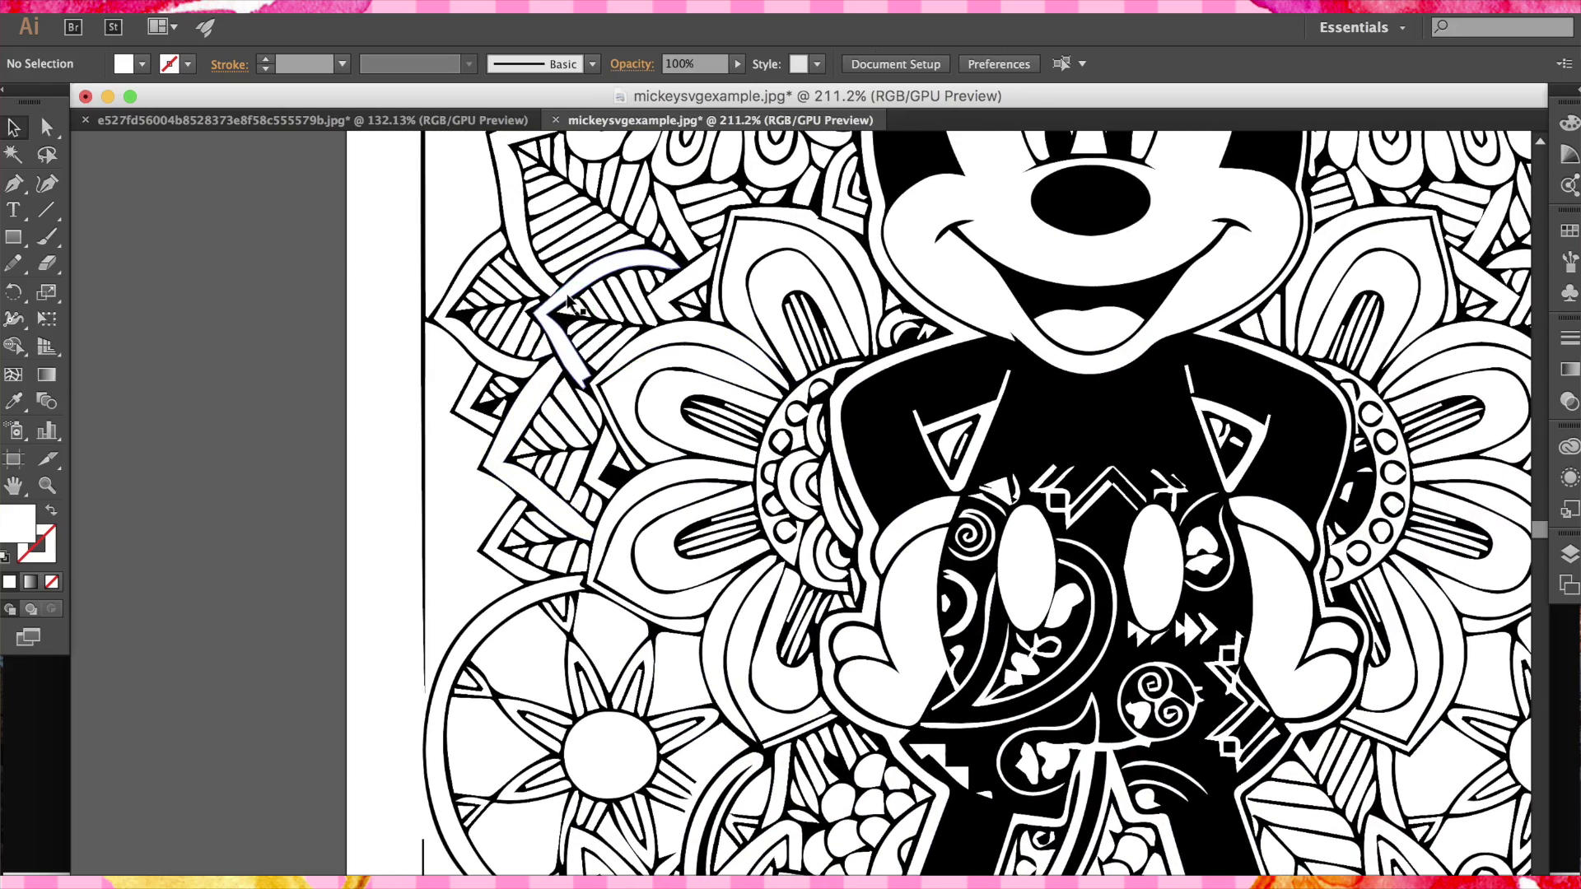
left_click(568, 302)
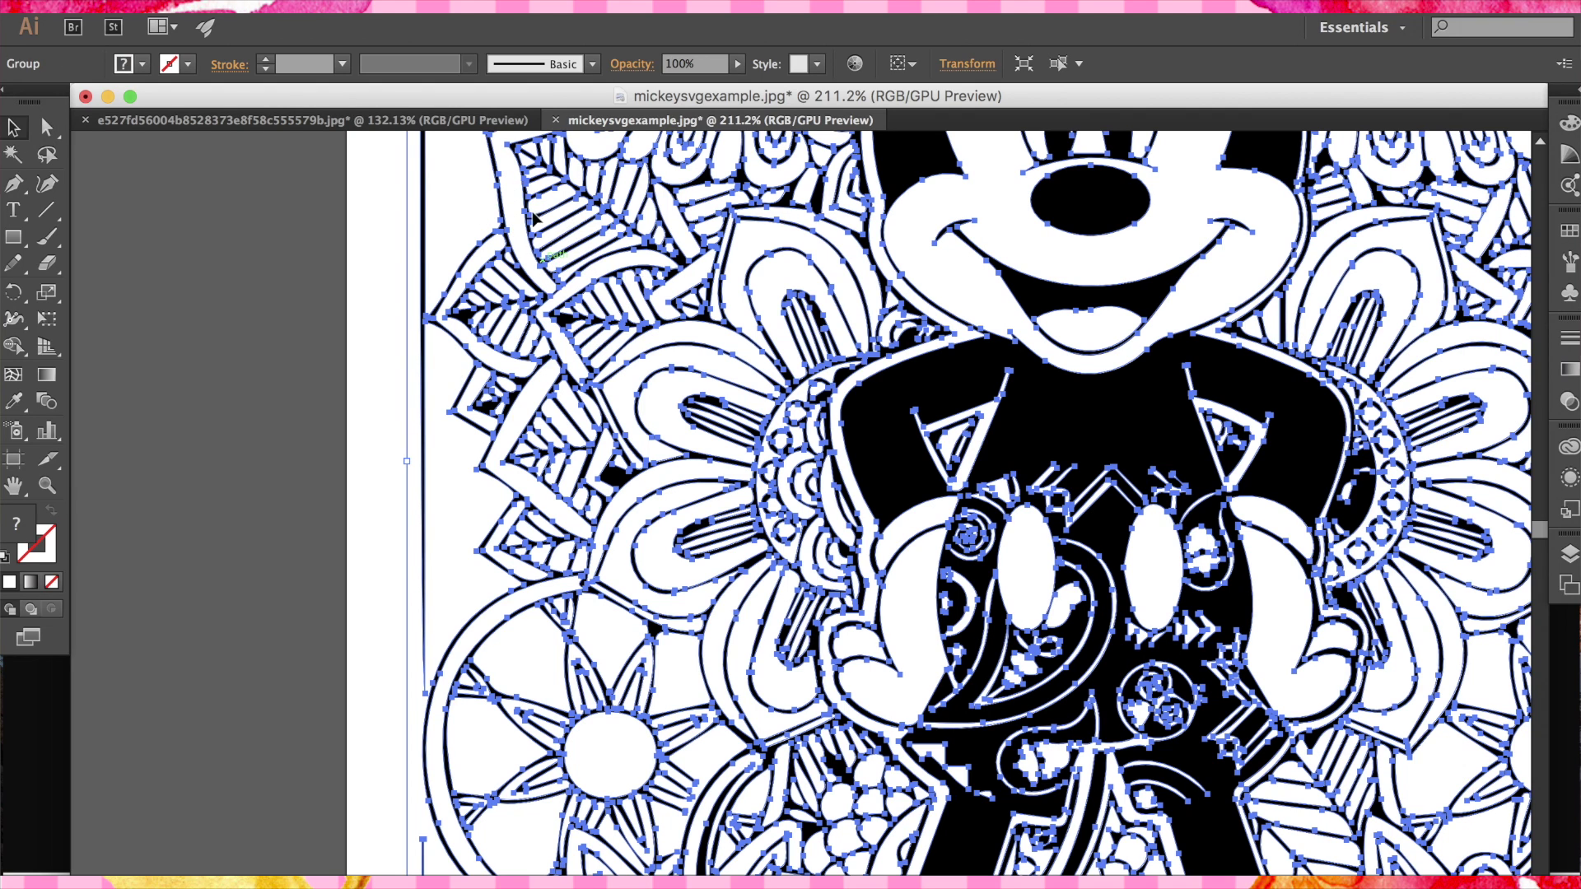
scroll(548, 181, "up", 4)
scroll(548, 181, "right", 3)
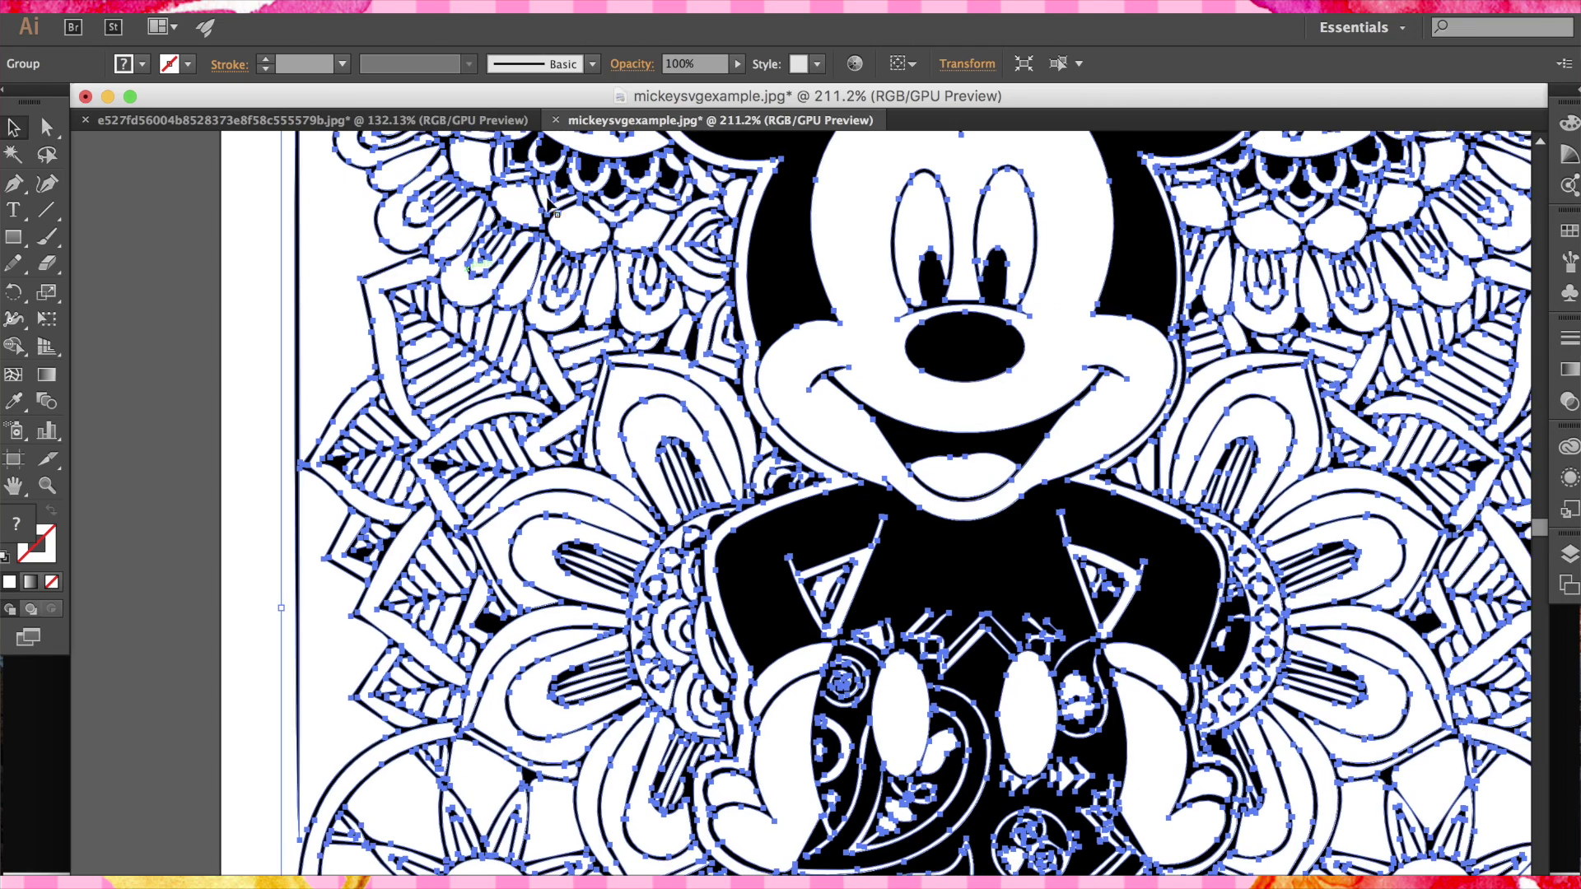
scroll(625, 441, "down", 2)
scroll(939, 329, "up", 2)
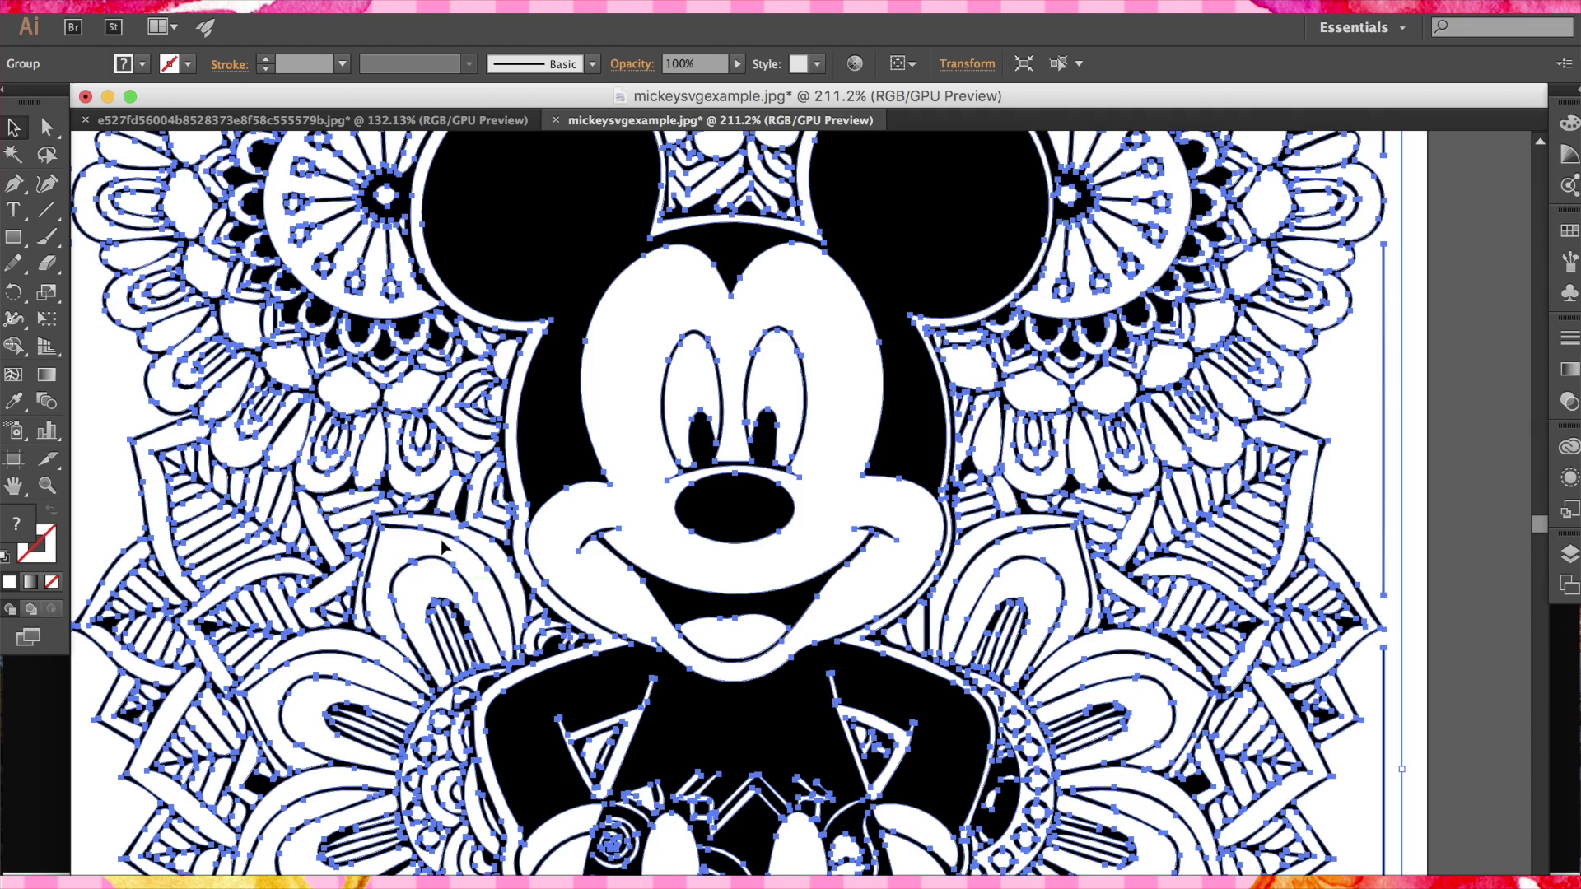
scroll(368, 668, "left", 3)
scroll(368, 667, "down", 1)
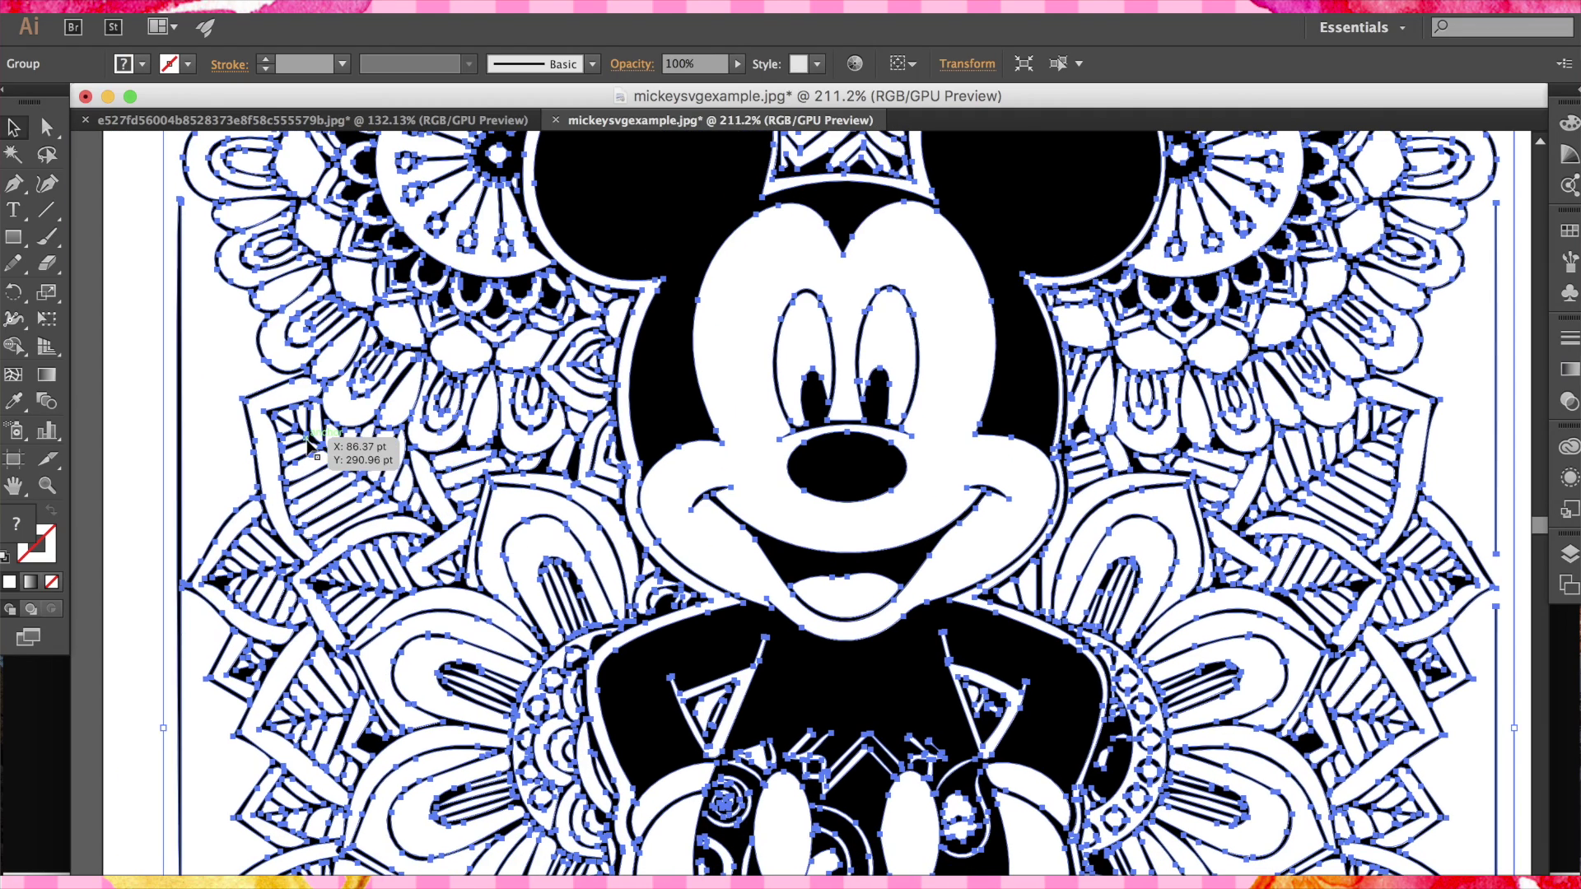
scroll(213, 389, "left", 2)
scroll(213, 389, "down", 1)
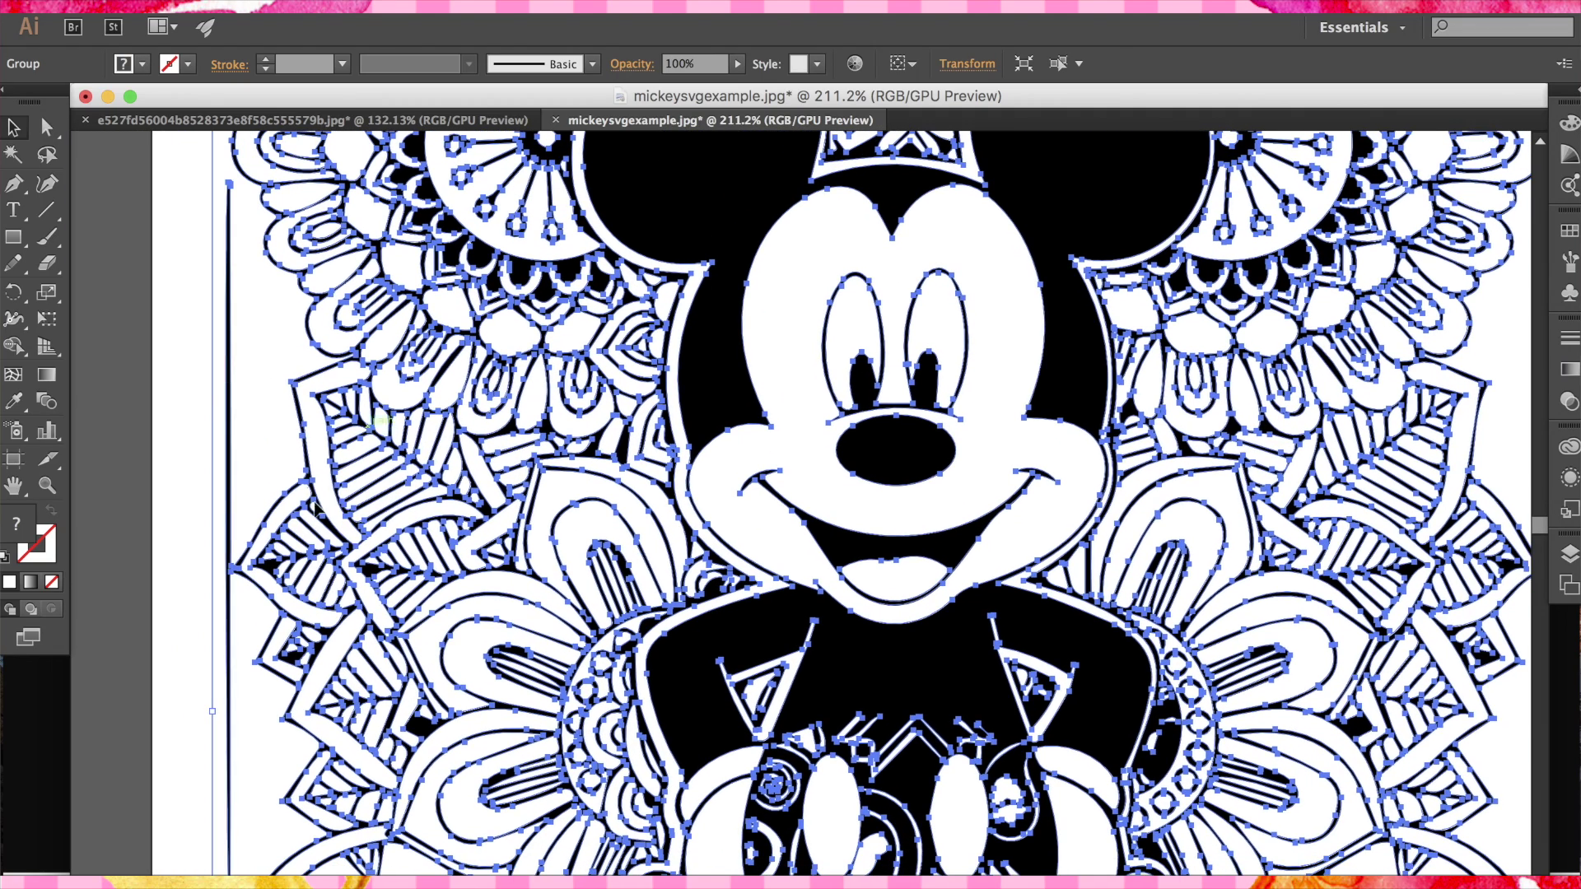
scroll(363, 476, "up", 4)
scroll(362, 476, "right", 2)
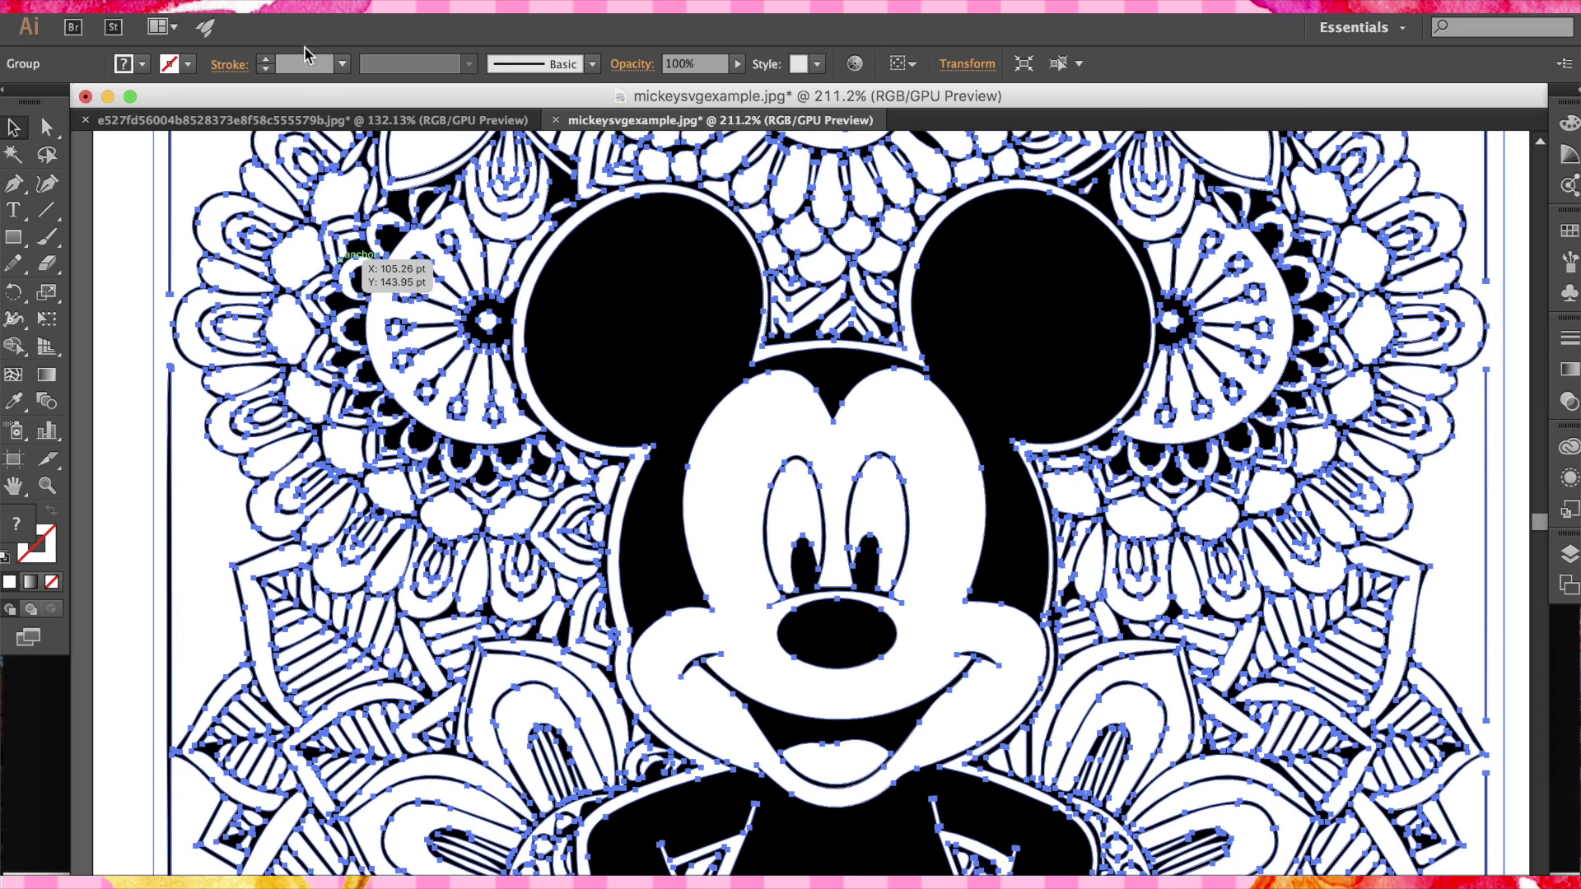
Ungroup the expanded Mickey artwork and clear the selection.
left_click(294, 11)
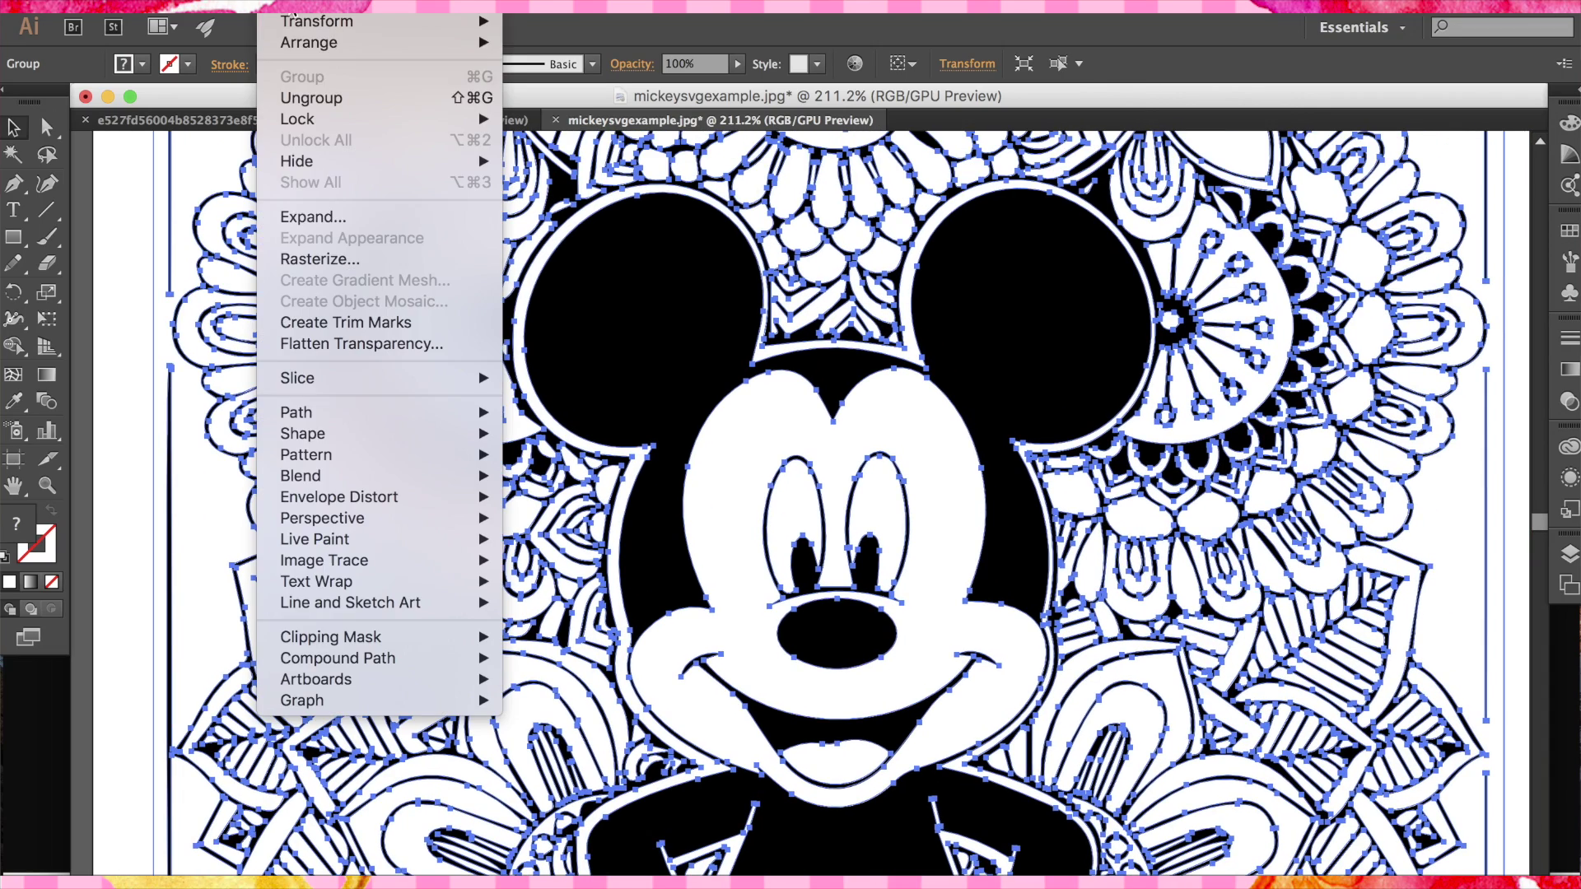
left_click(313, 97)
left_click(136, 430)
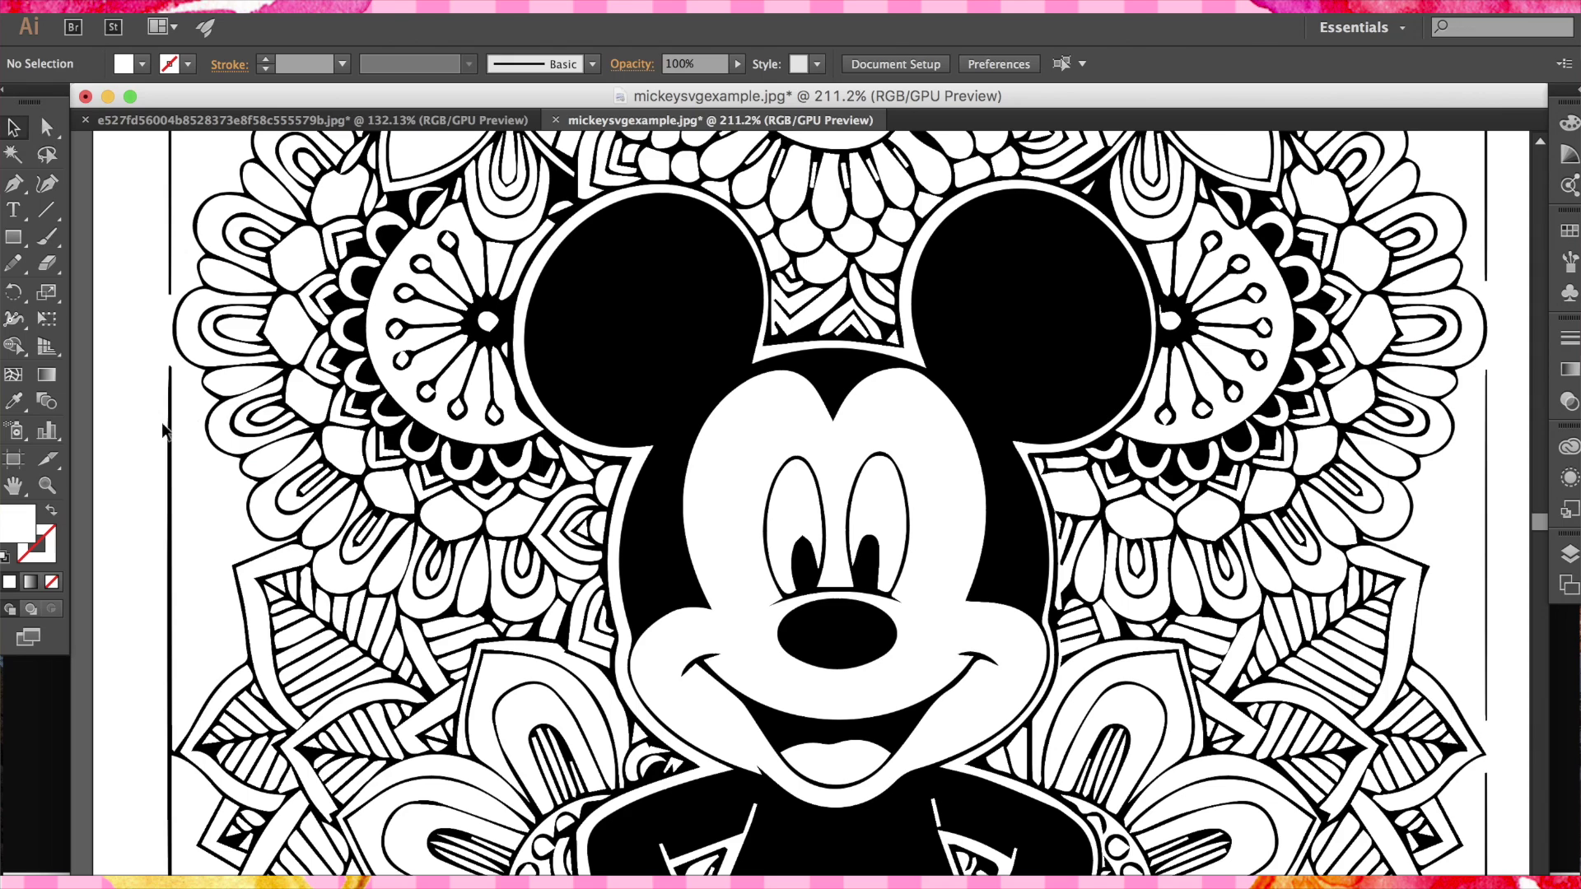
Pick a white petal shape, select all objects with the same fill color, and clear the selection.
left_click(230, 428)
left_click(224, 436)
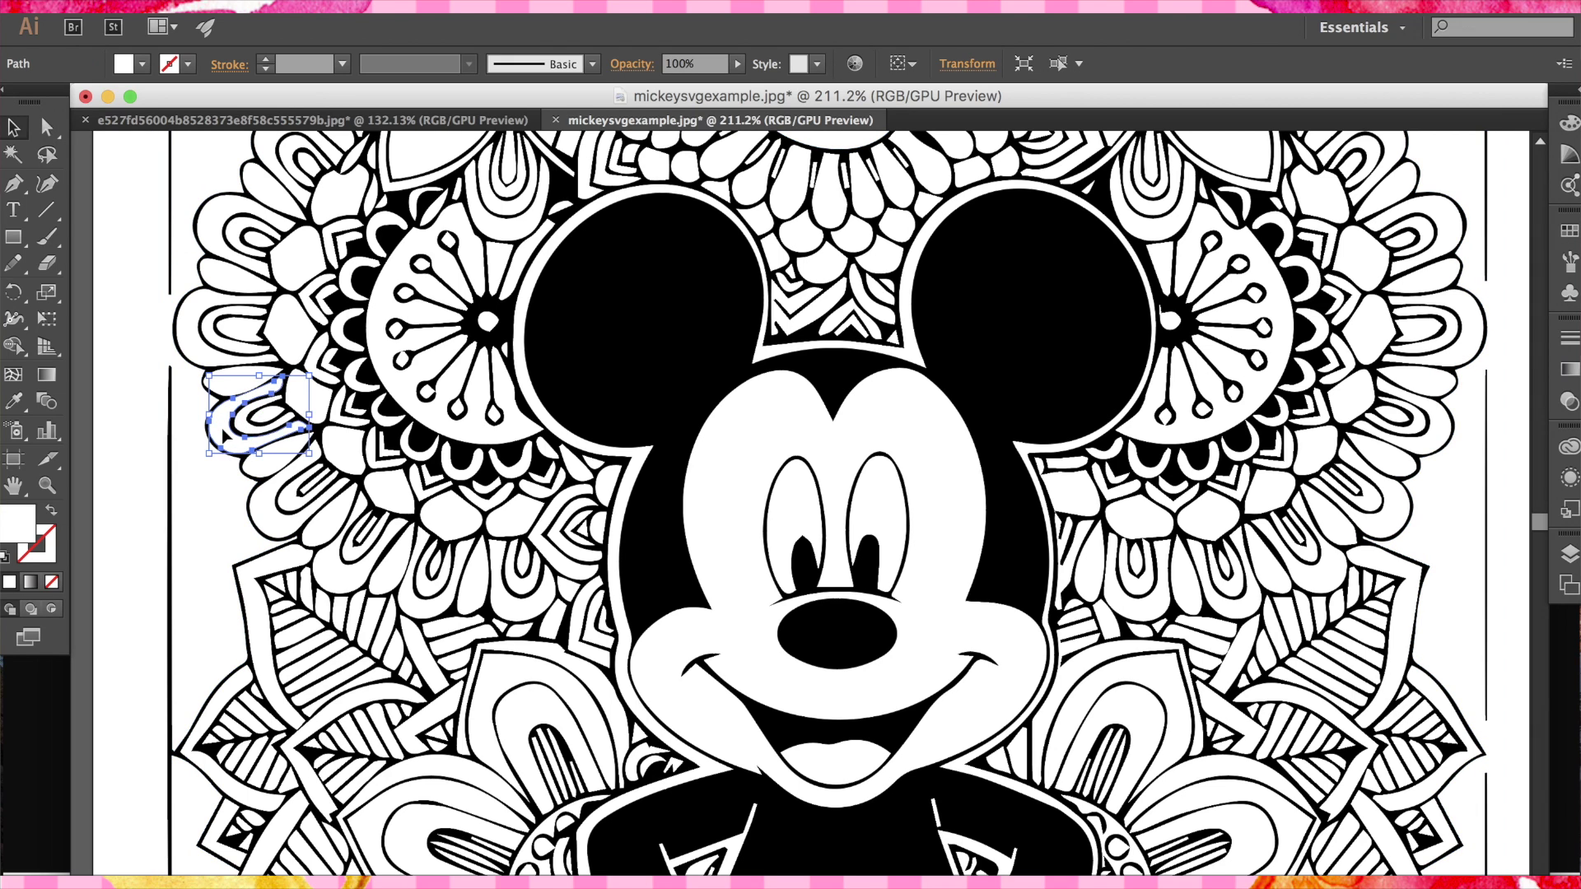
left_click(243, 333)
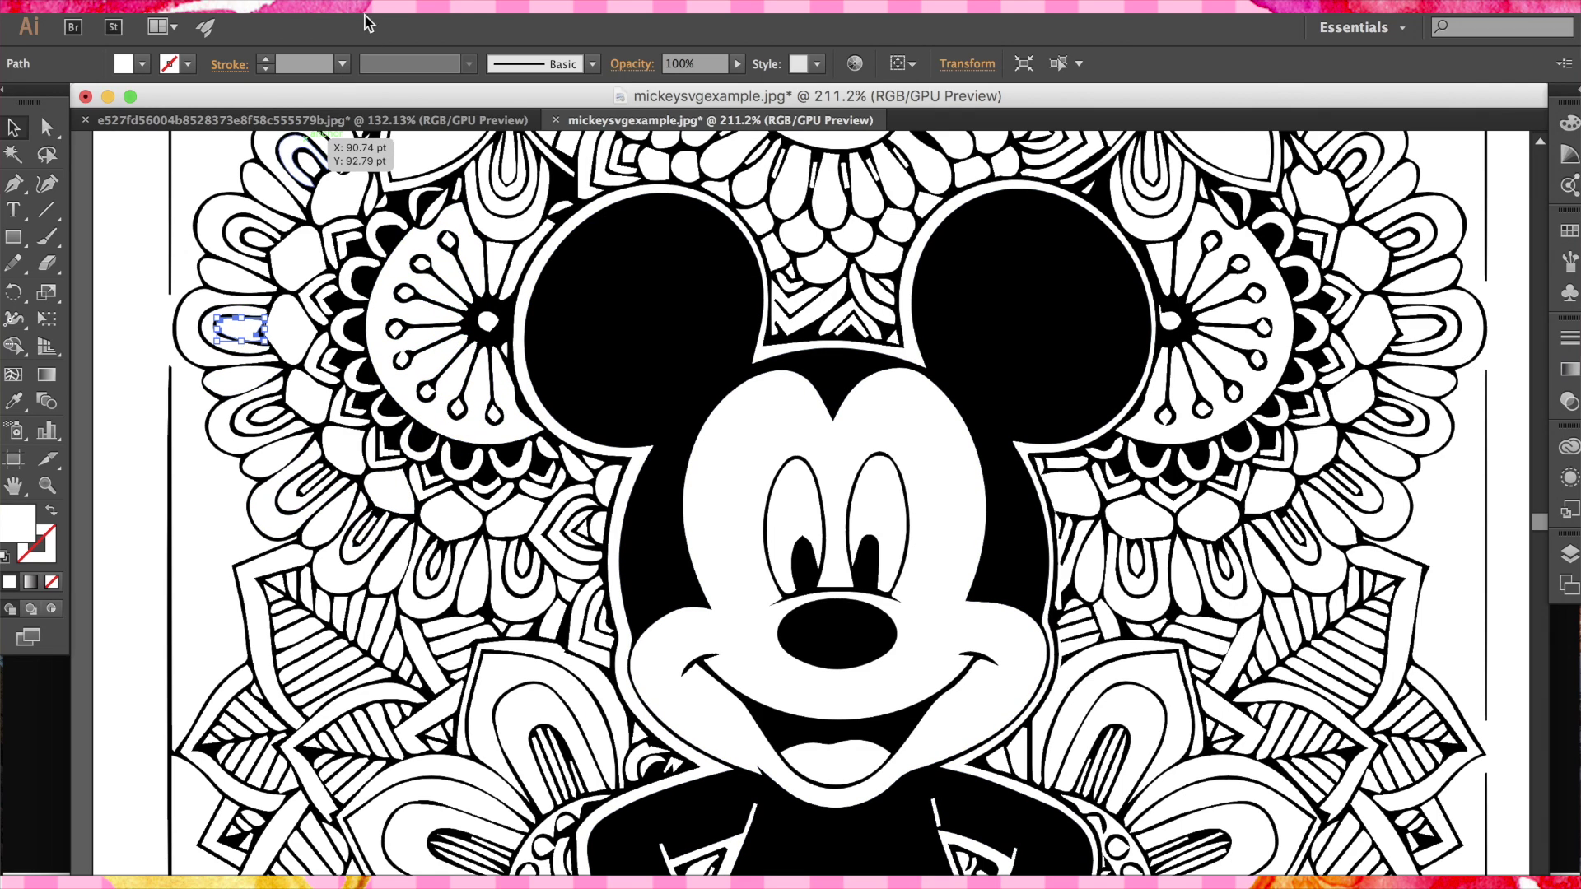
left_click(395, 6)
mouse_move(445, 198)
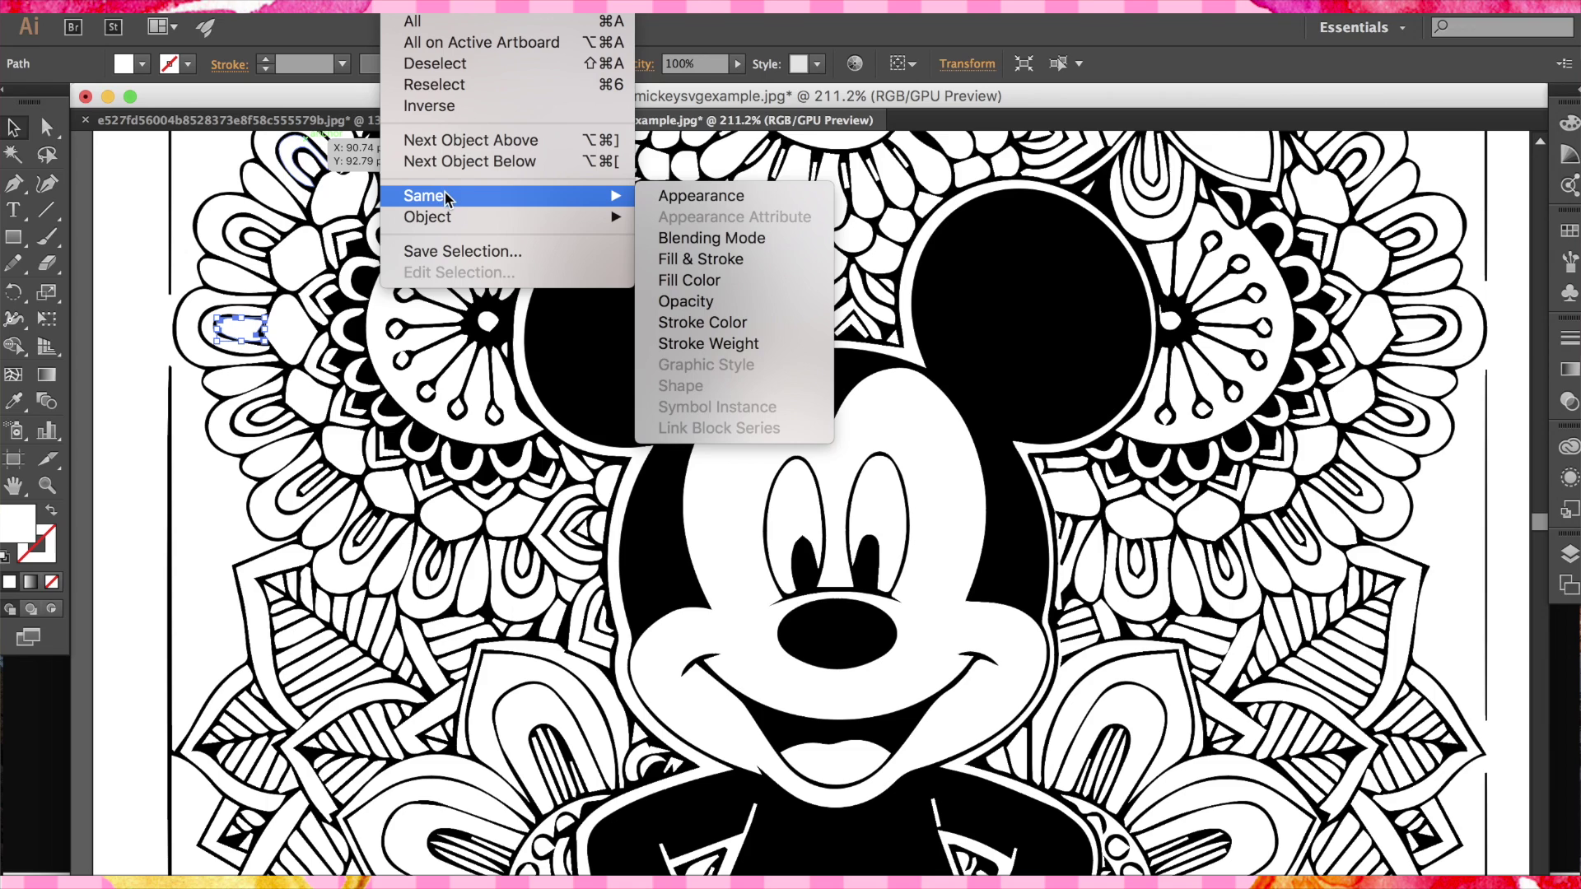
left_click(689, 282)
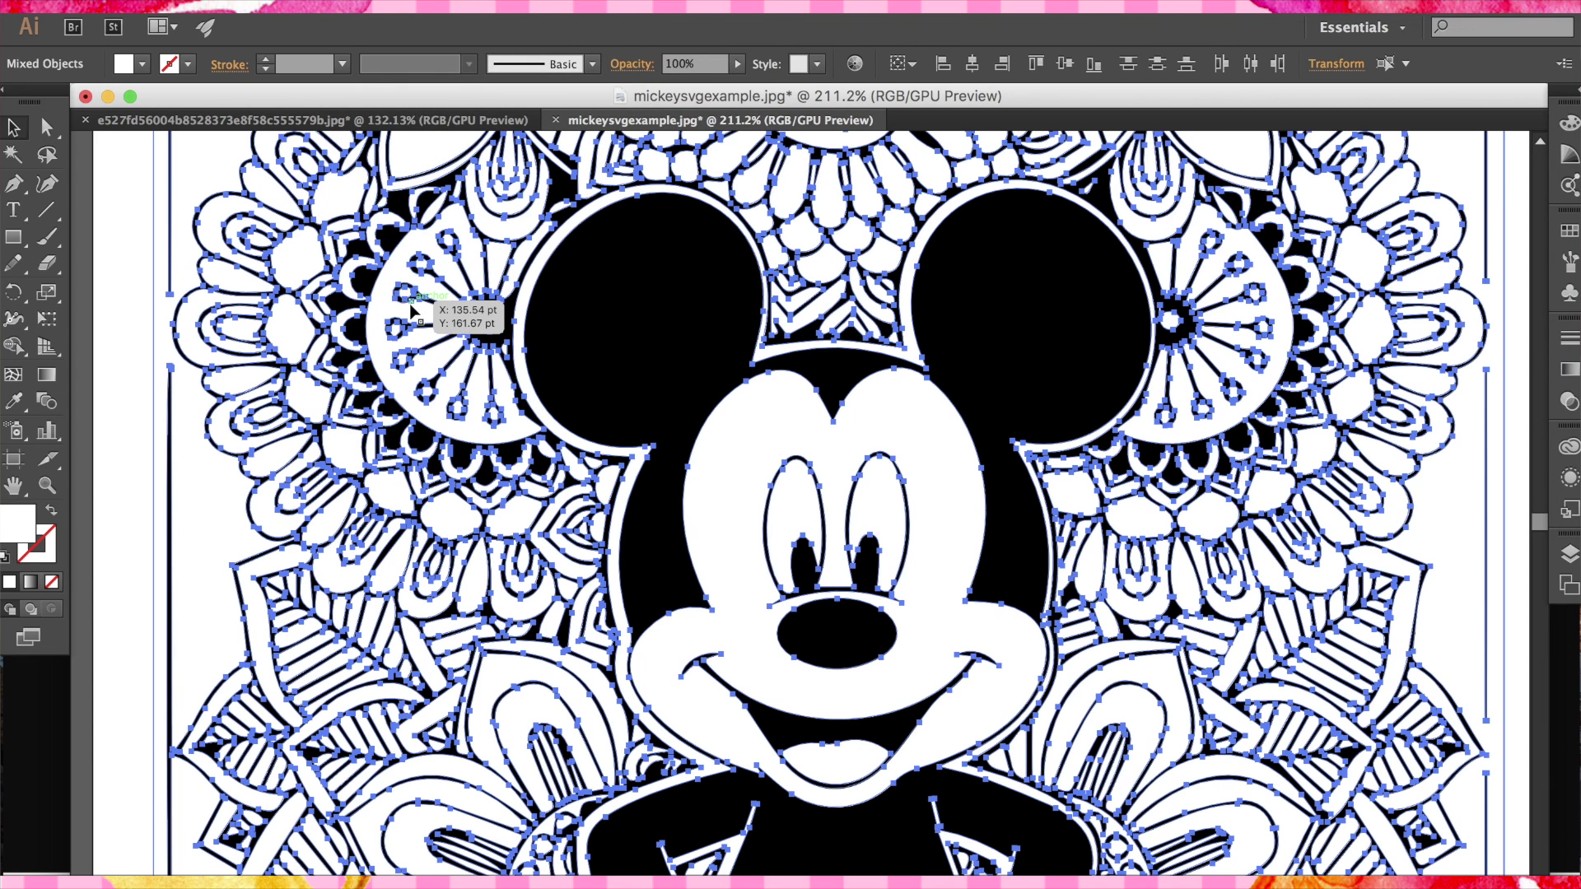
key("super+shift+a")
scroll(461, 395, "down", 3)
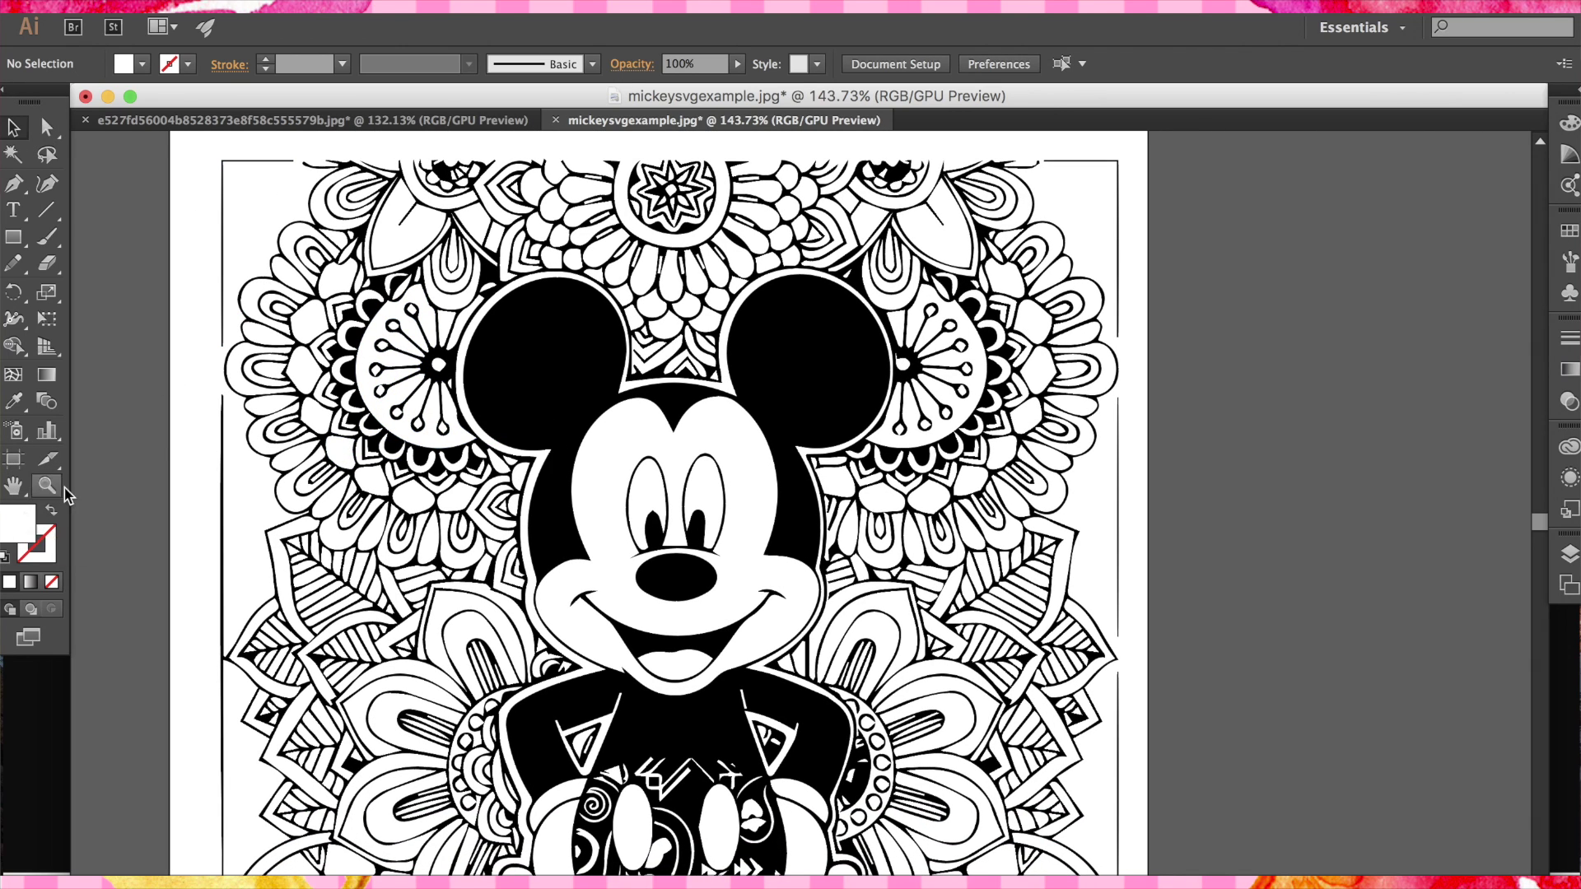
Draw a rectangle about 465 by 292 pt over the upper part of the artwork and fill it with grey 666666.
left_click(16, 237)
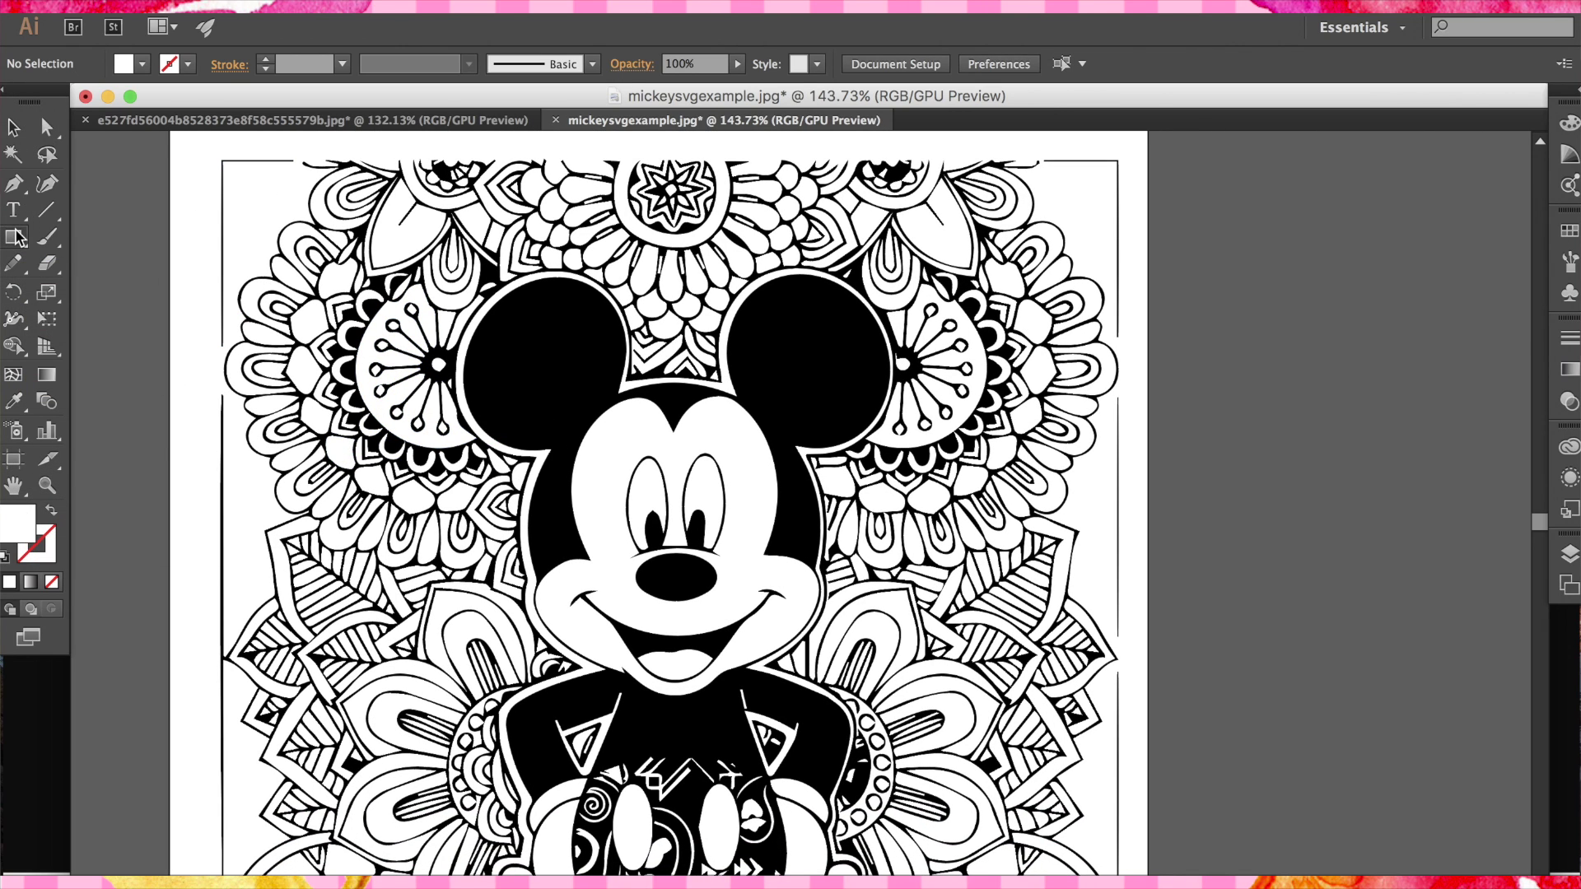
key("super+a")
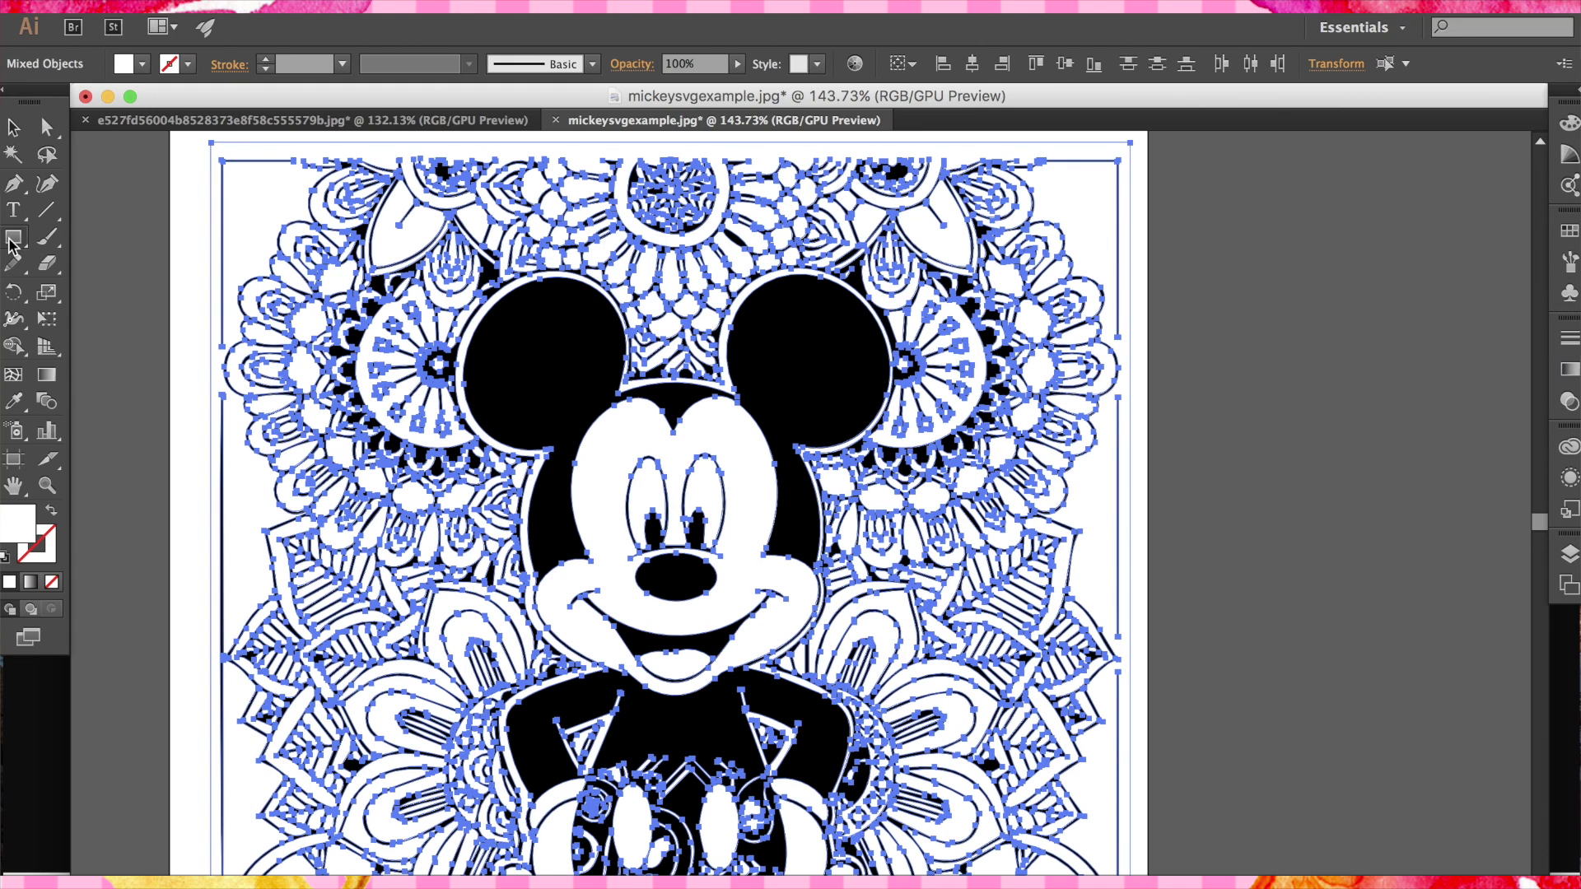
left_click(10, 245)
mouse_move(202, 135)
left_mouse_down()
mouse_move(458, 388)
mouse_move(944, 598)
left_mouse_up()
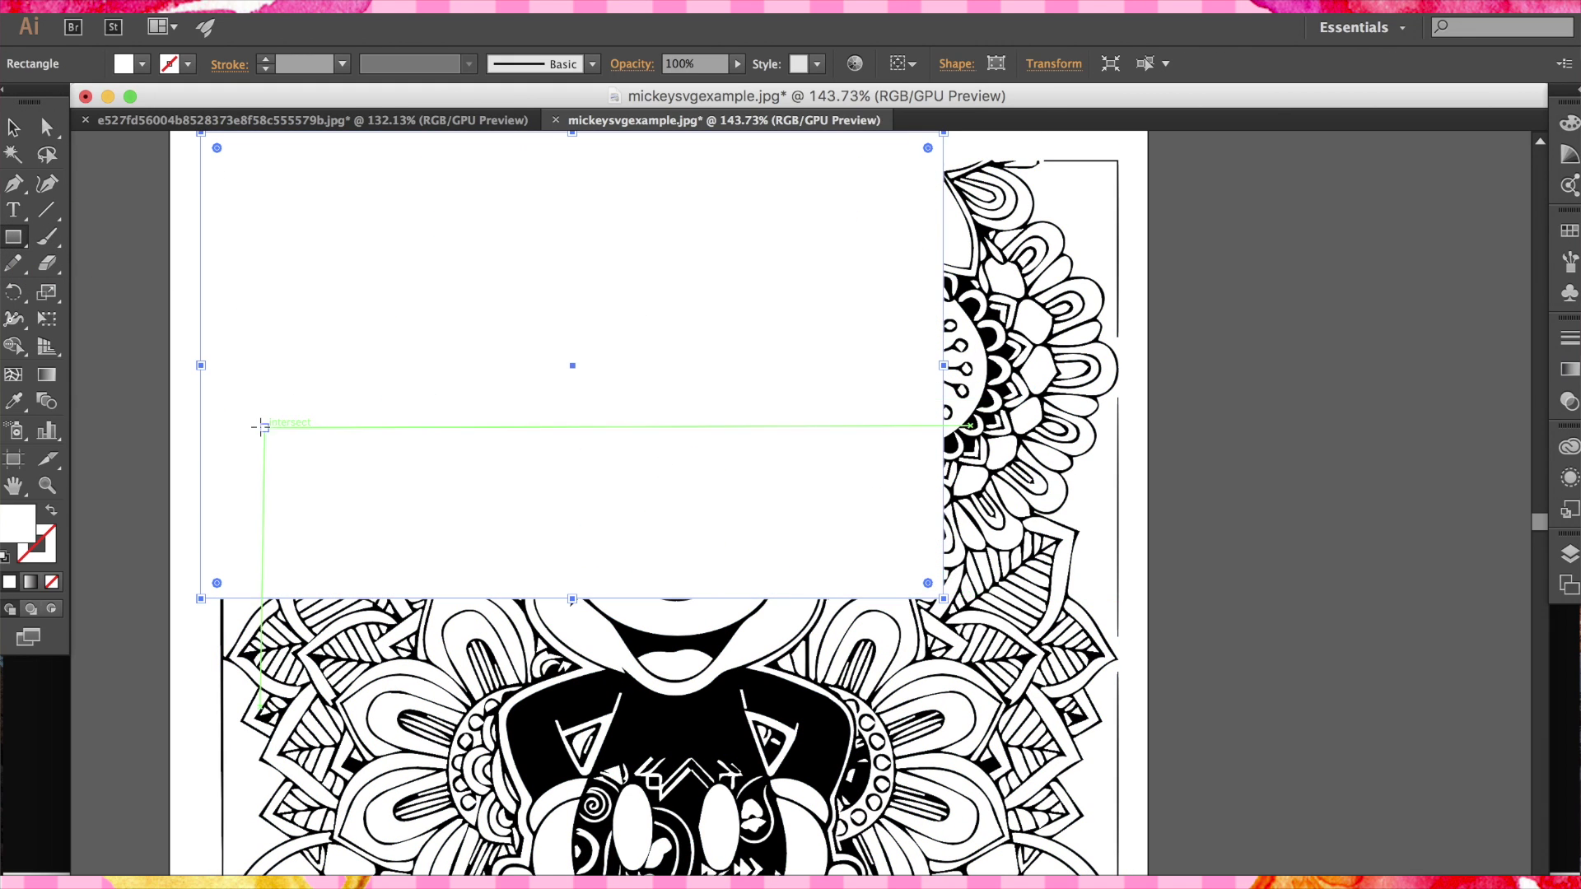
double_click(20, 539)
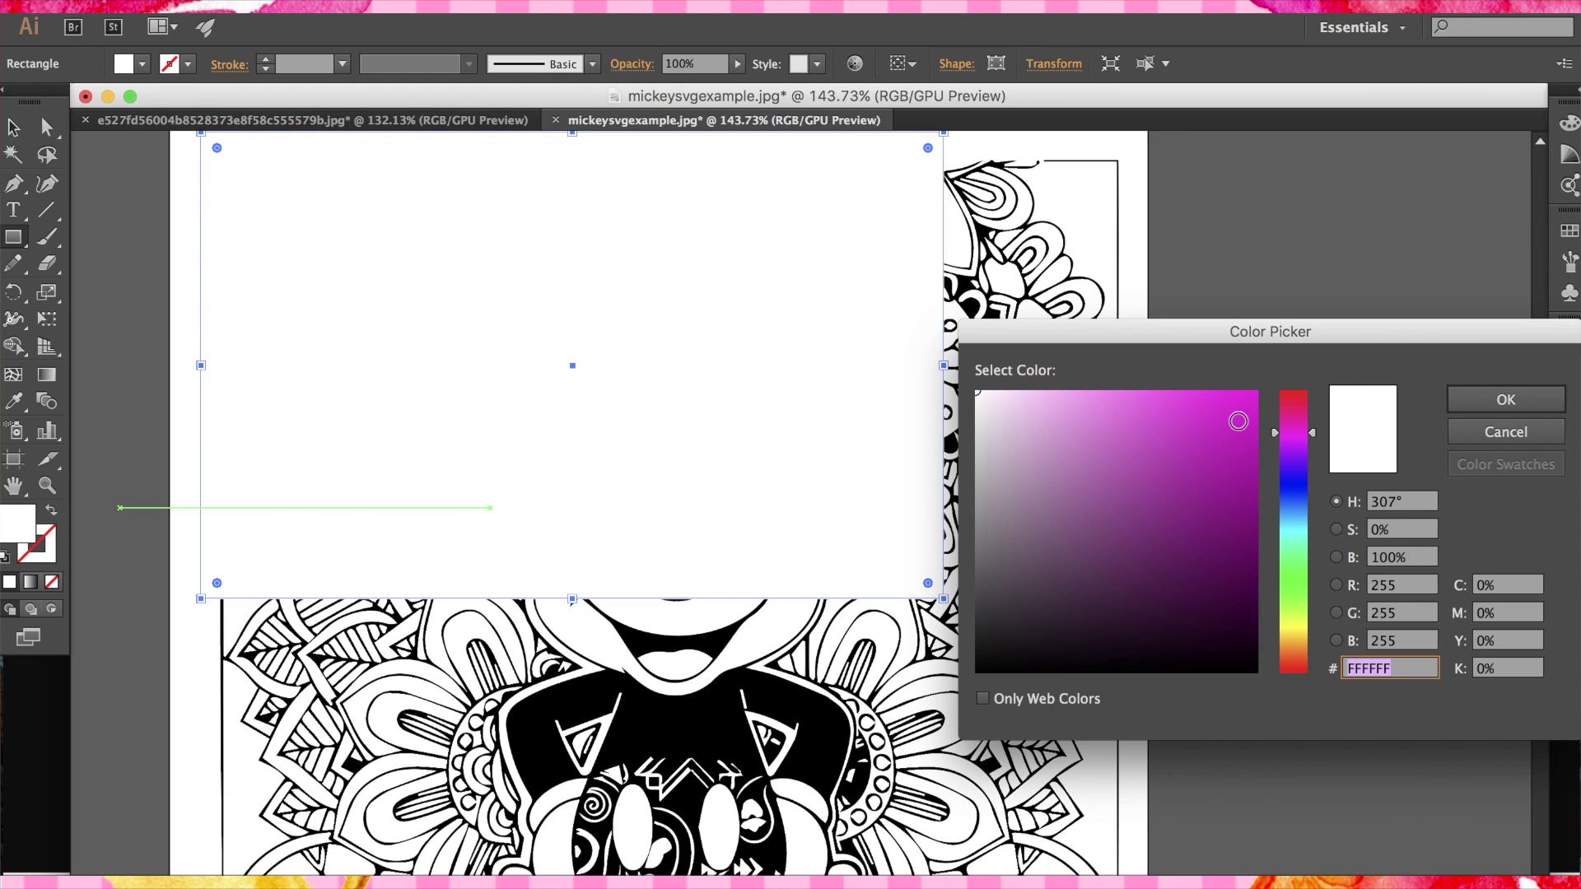
left_click(1238, 421)
type("666666")
left_click(1483, 399)
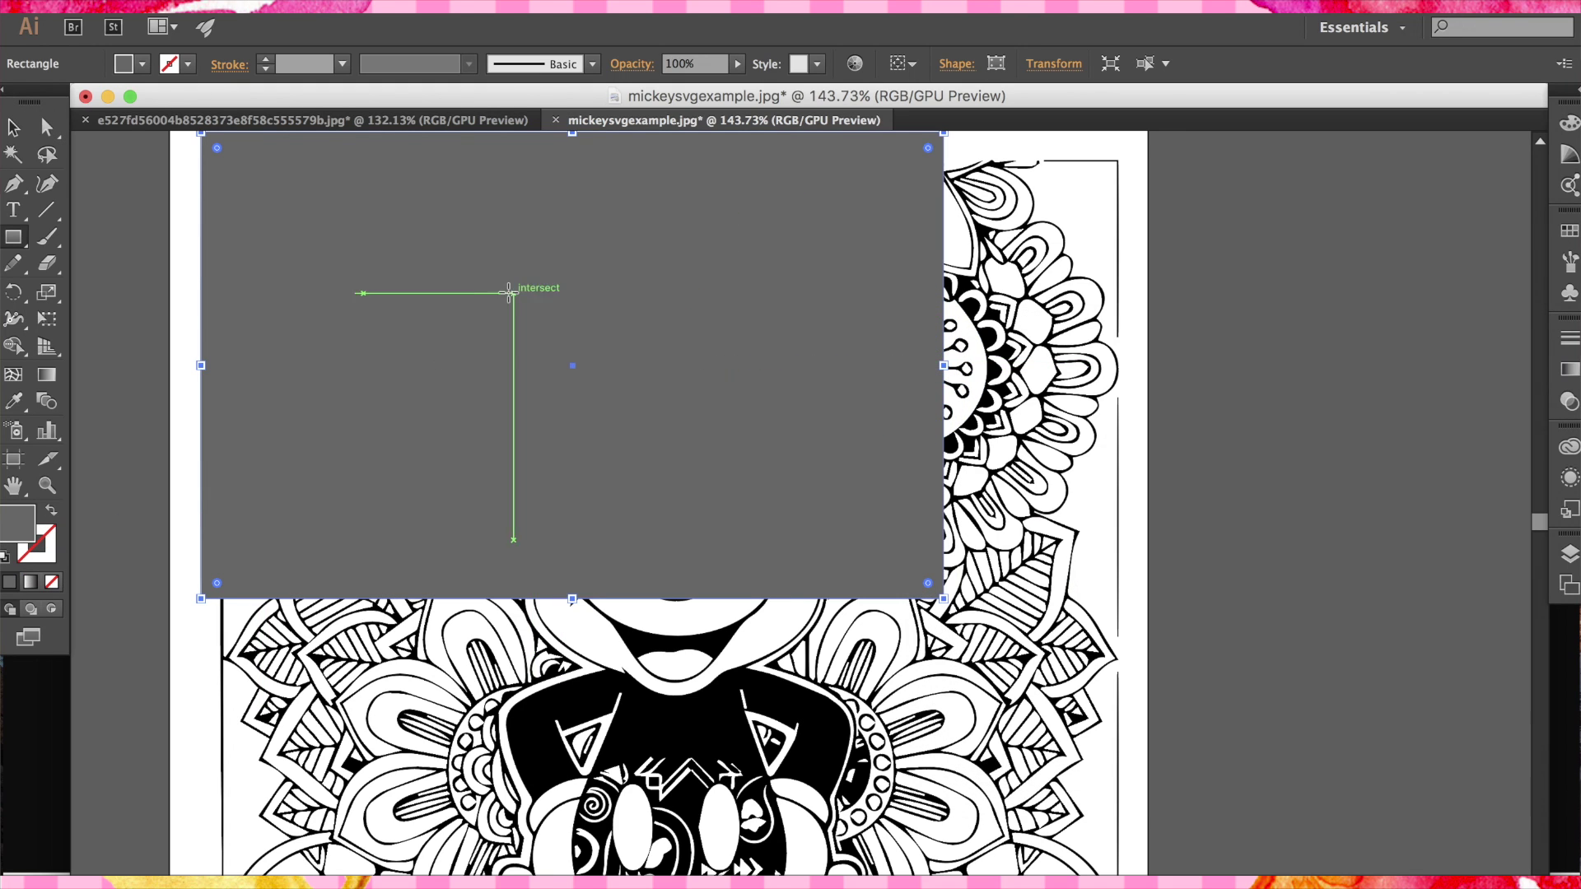
Send the grey rectangle to the back, behind the Mickey artwork.
left_click(13, 126)
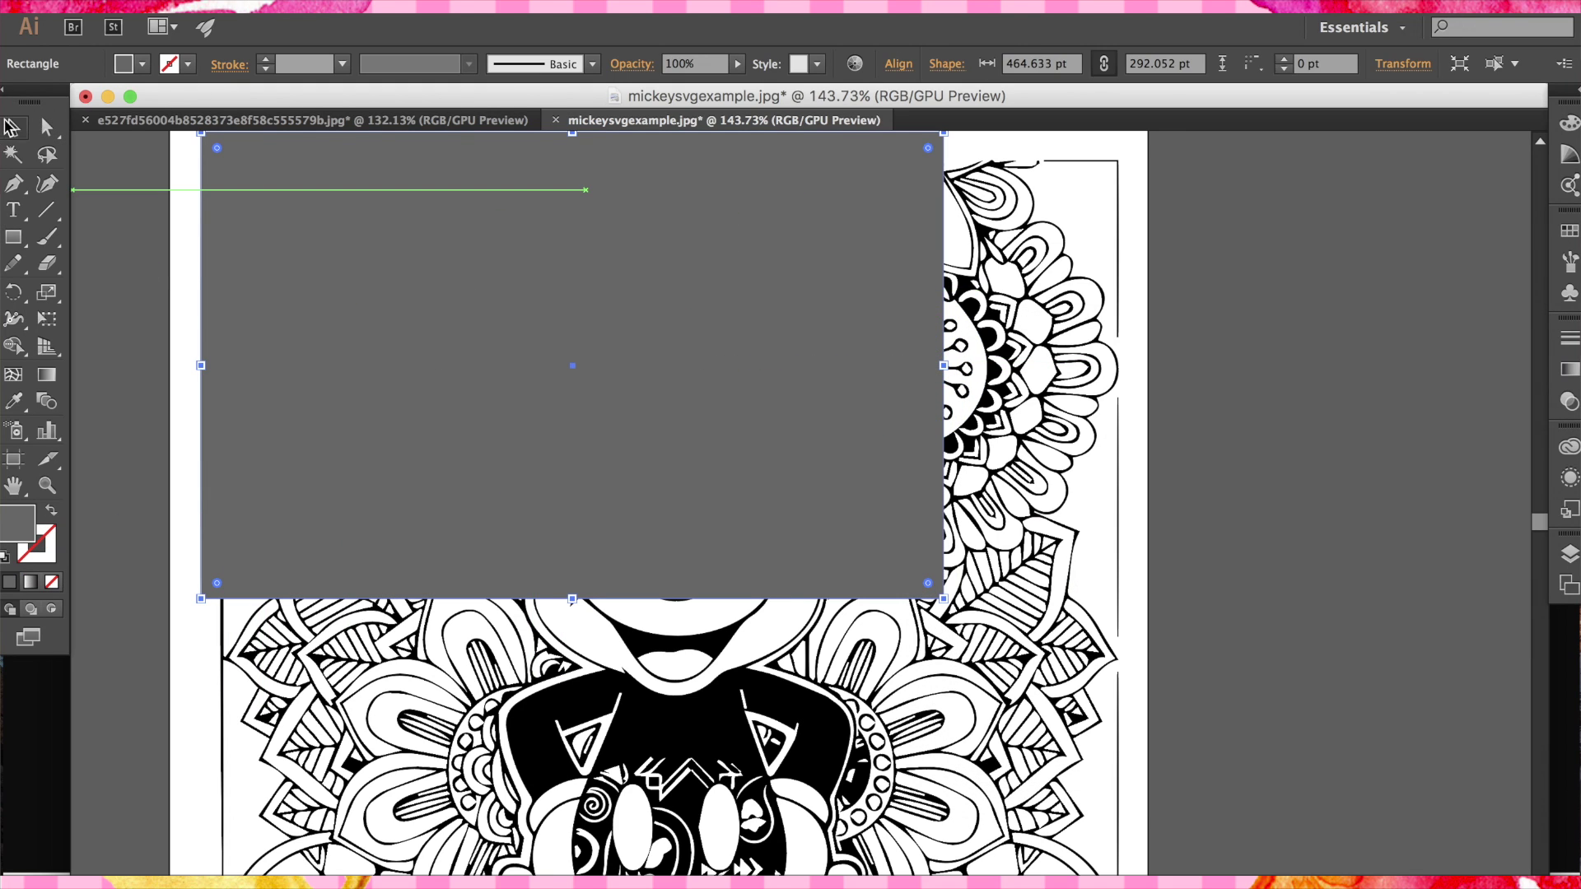
right_click(303, 244)
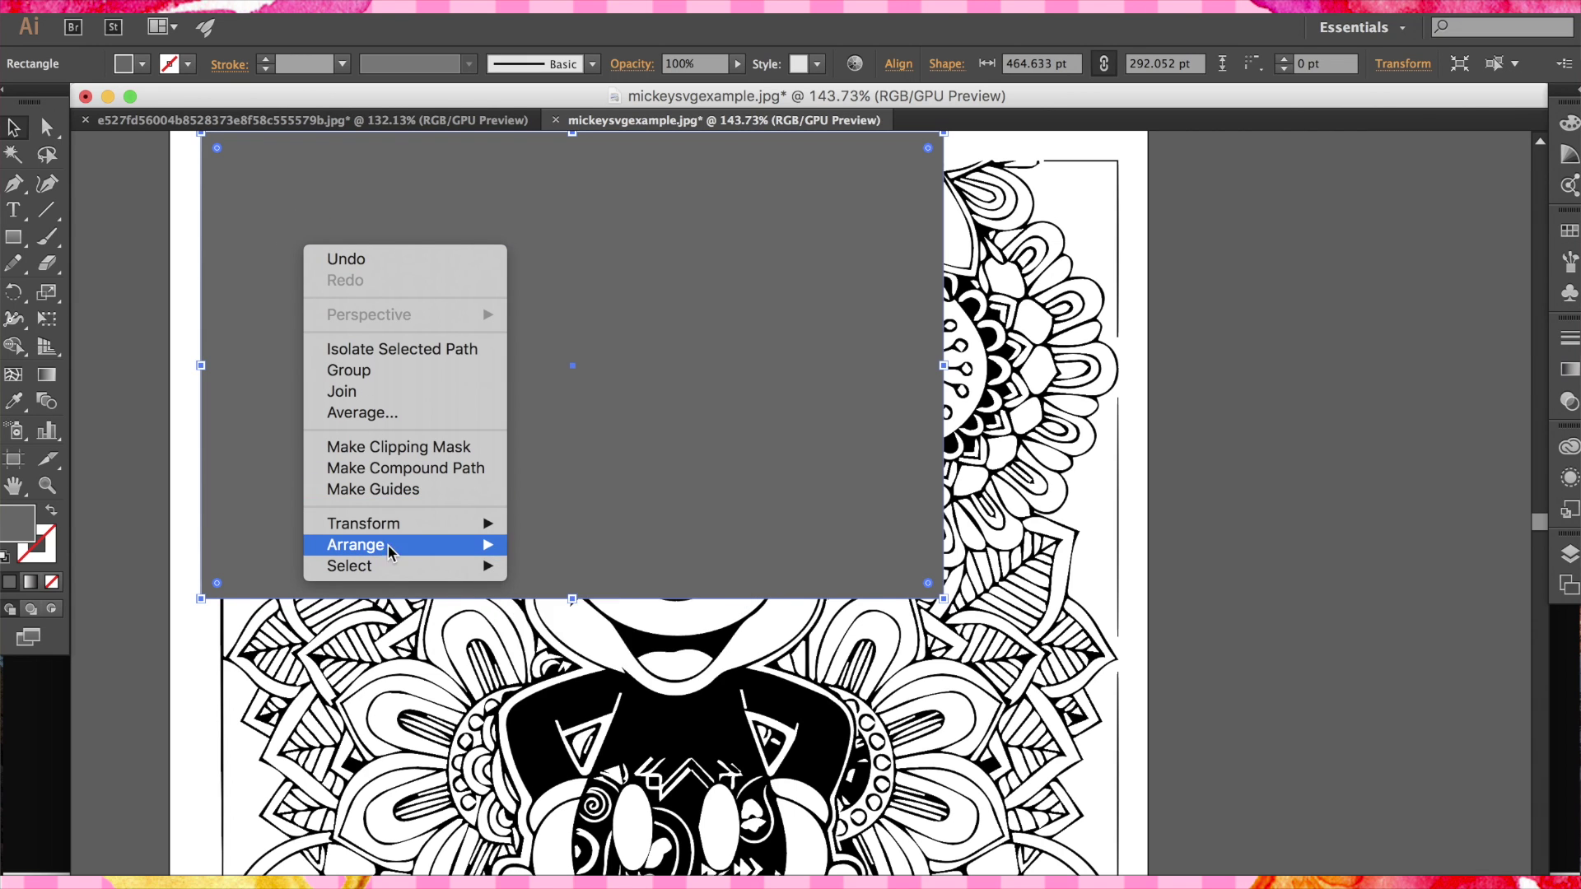
mouse_move(390, 552)
left_click(535, 611)
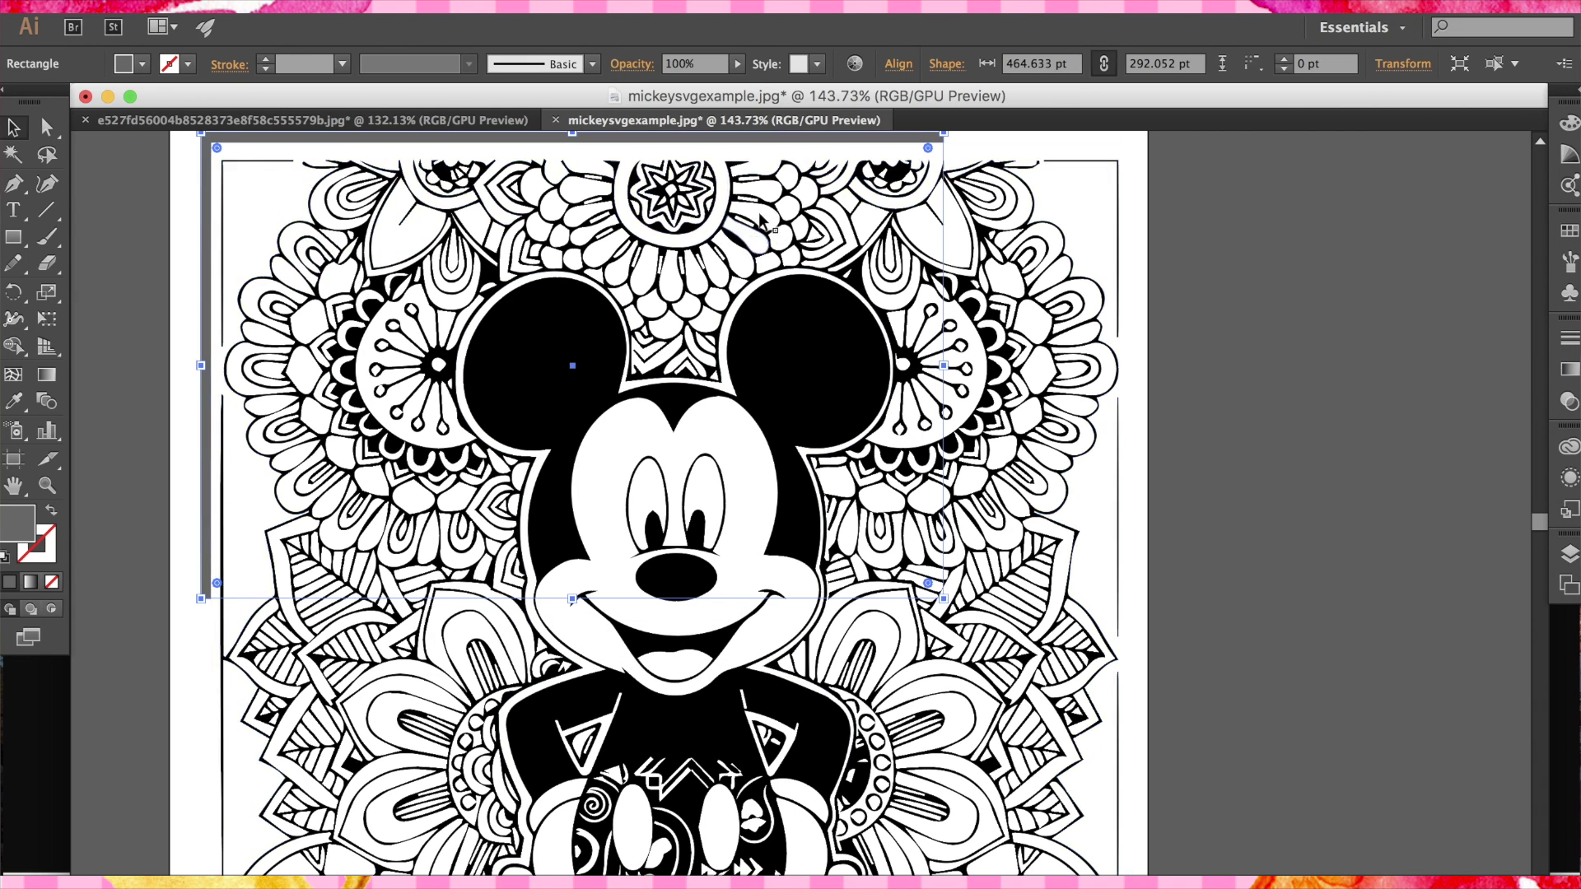
Pick a white petal shape, select all objects with the same fill color, and delete them.
left_click(247, 249)
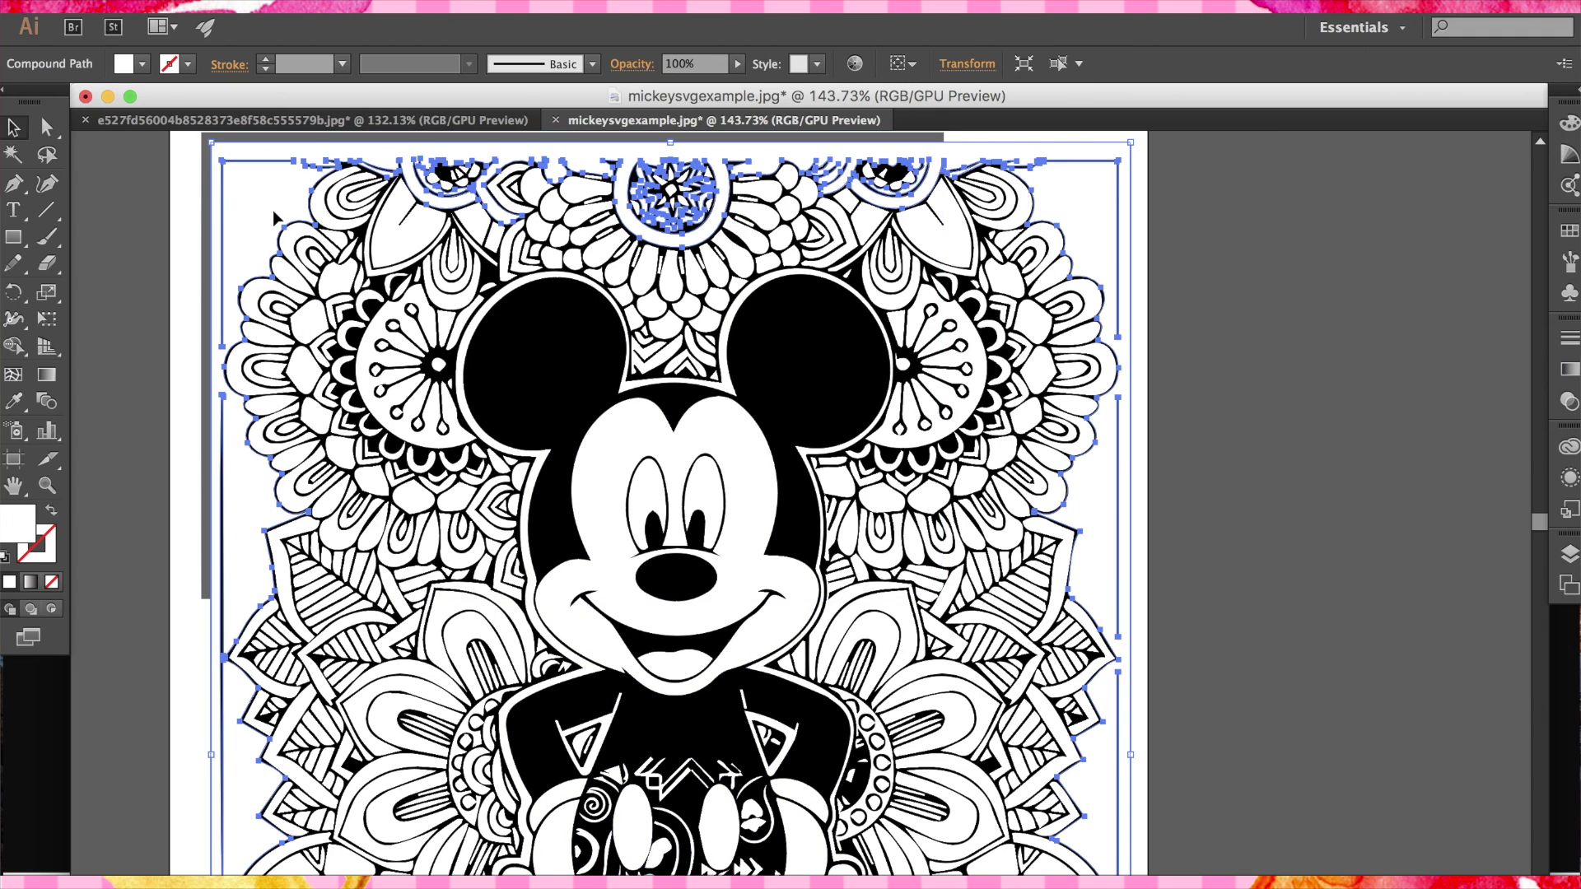
left_click(303, 366)
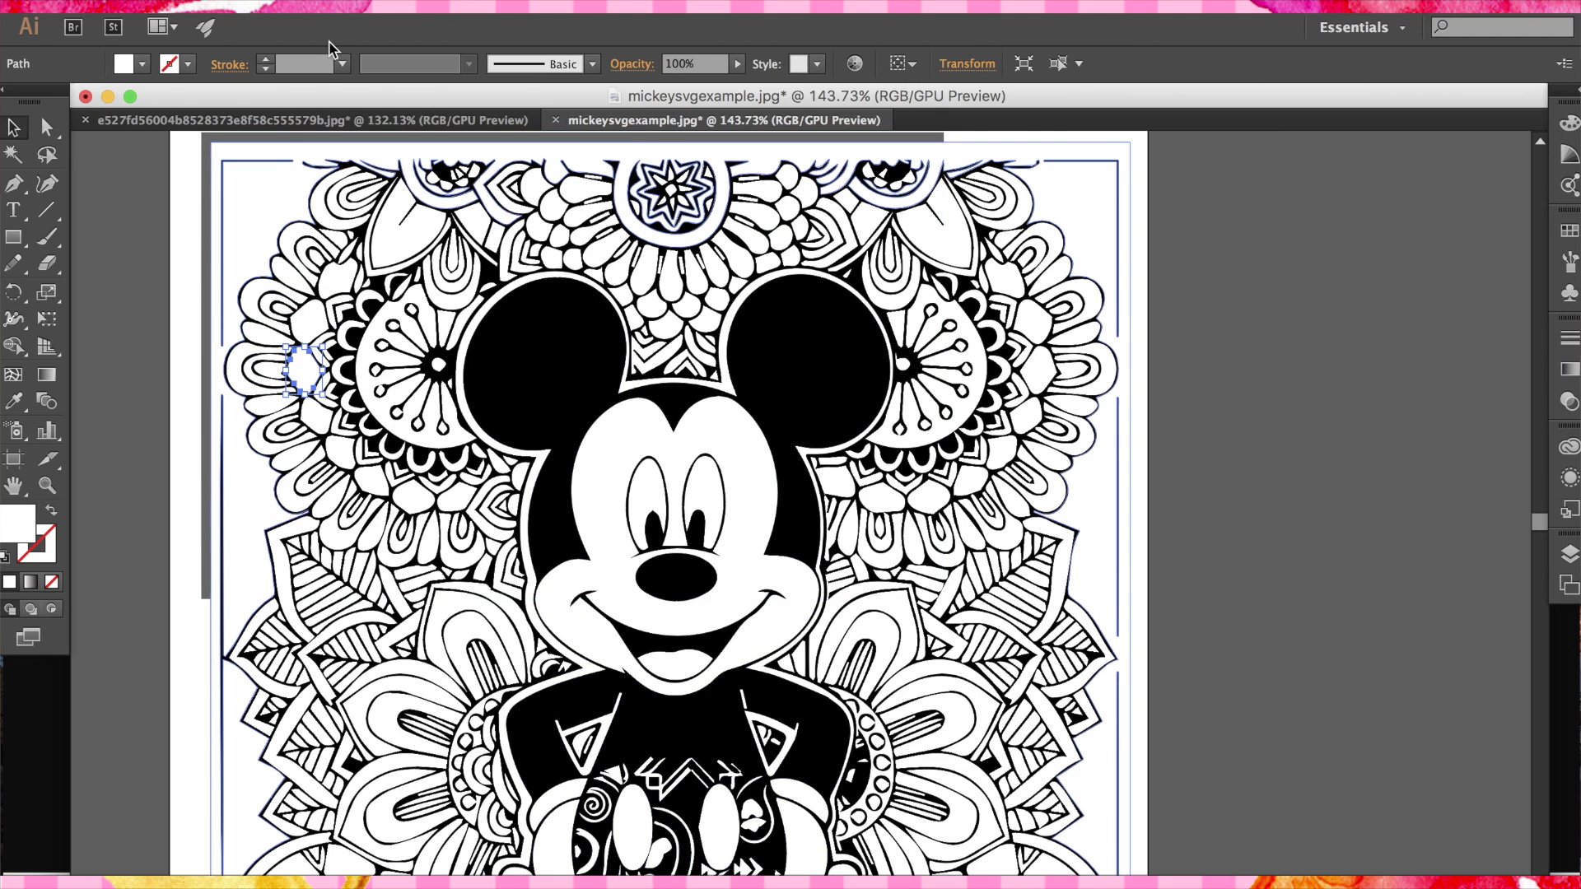
left_click(407, 12)
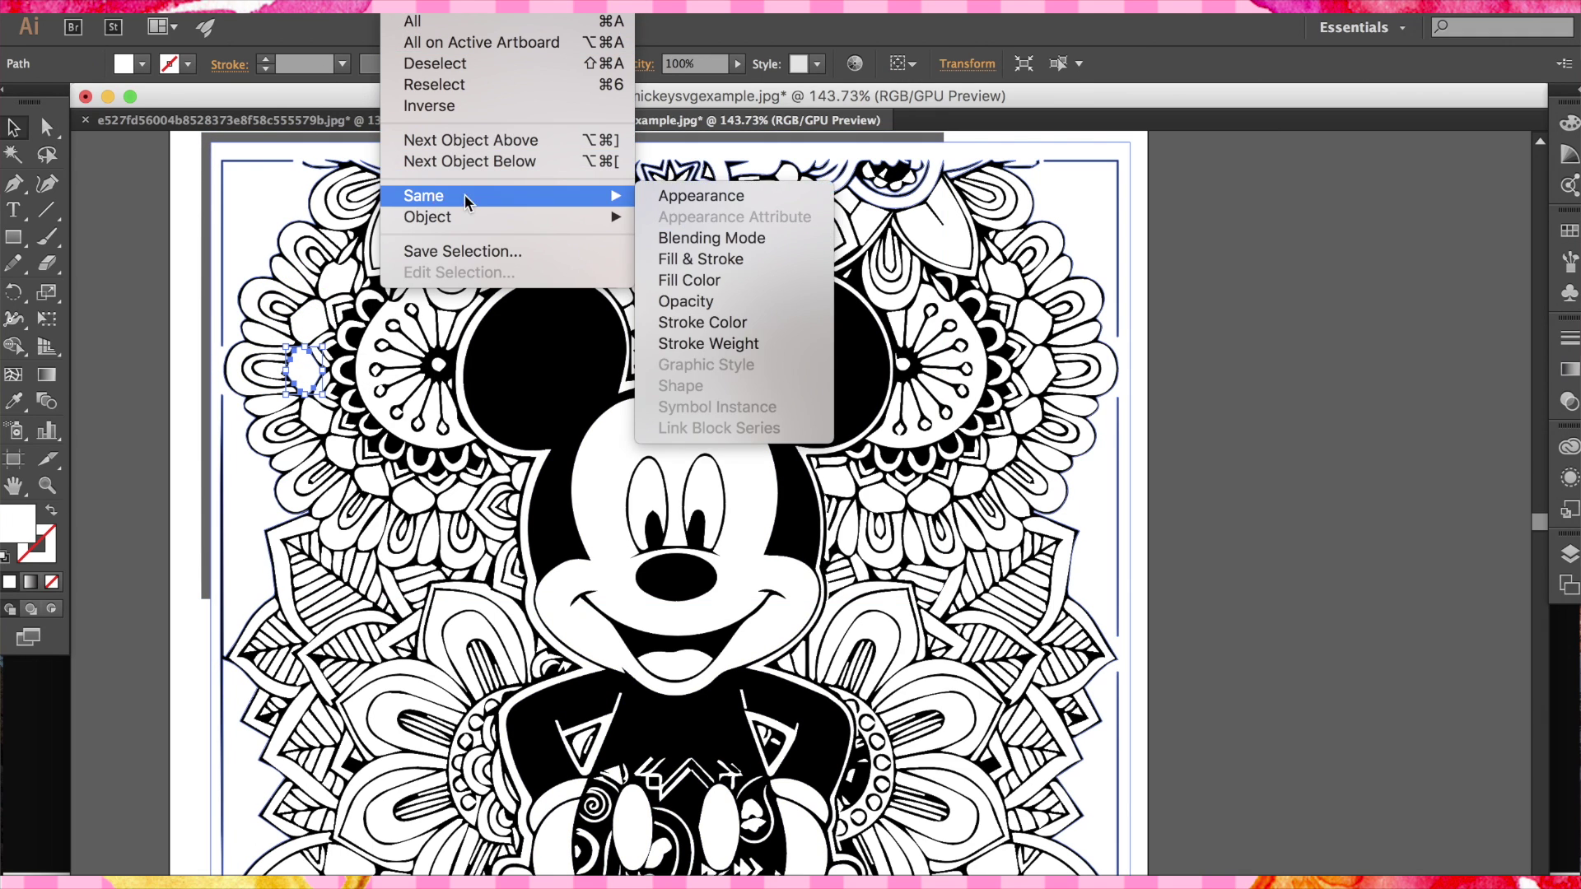
mouse_move(480, 200)
left_click(684, 280)
key("Delete")
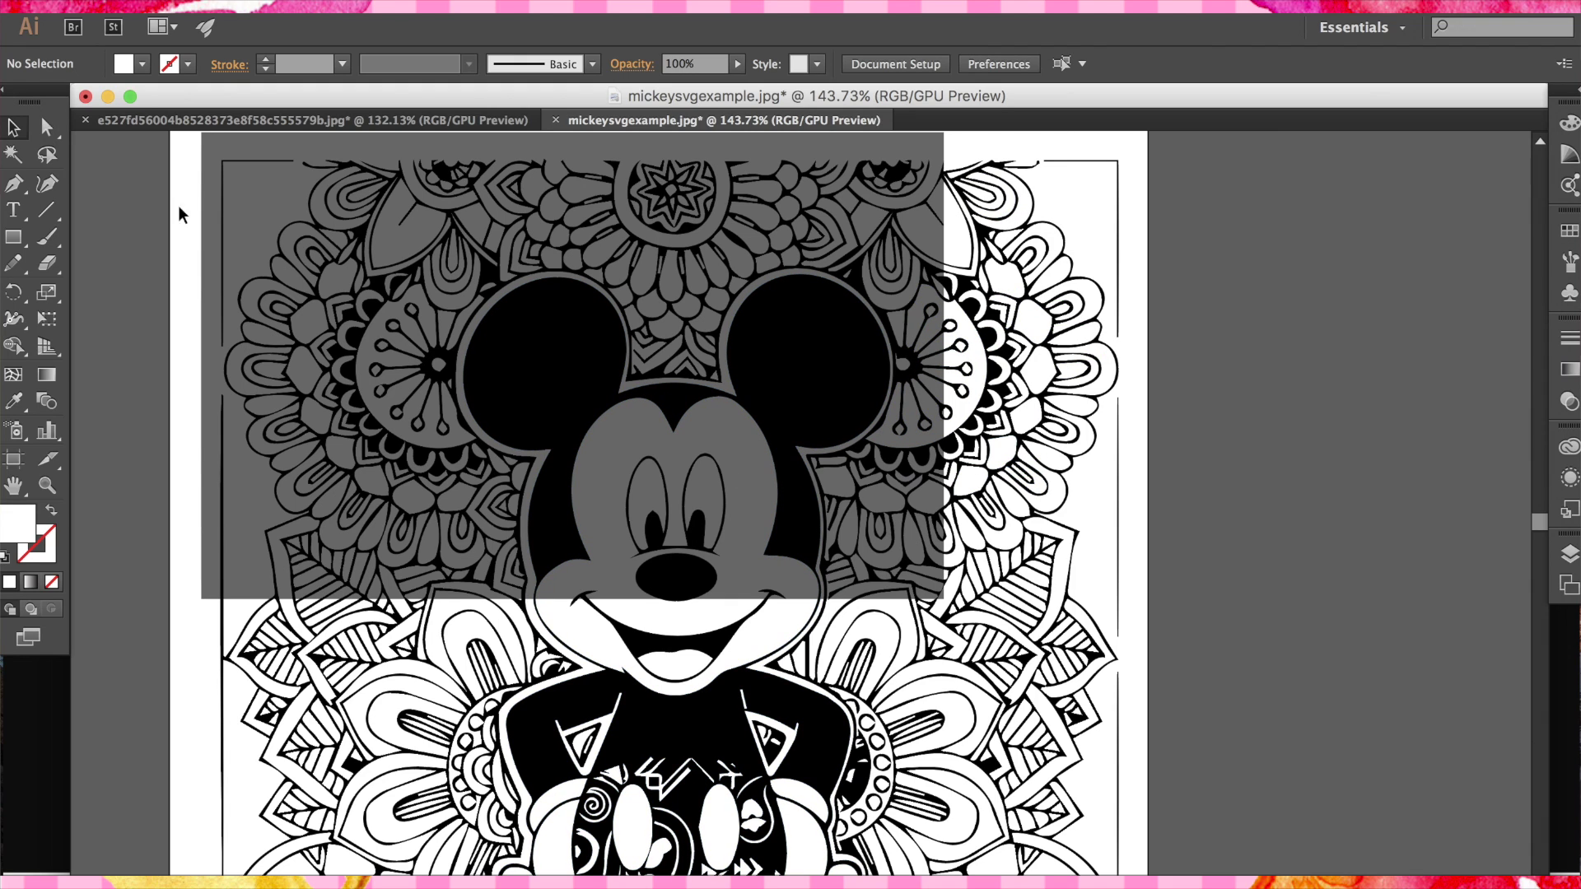
Delete the grey rectangle behind the artwork.
left_click(209, 201)
key("Delete")
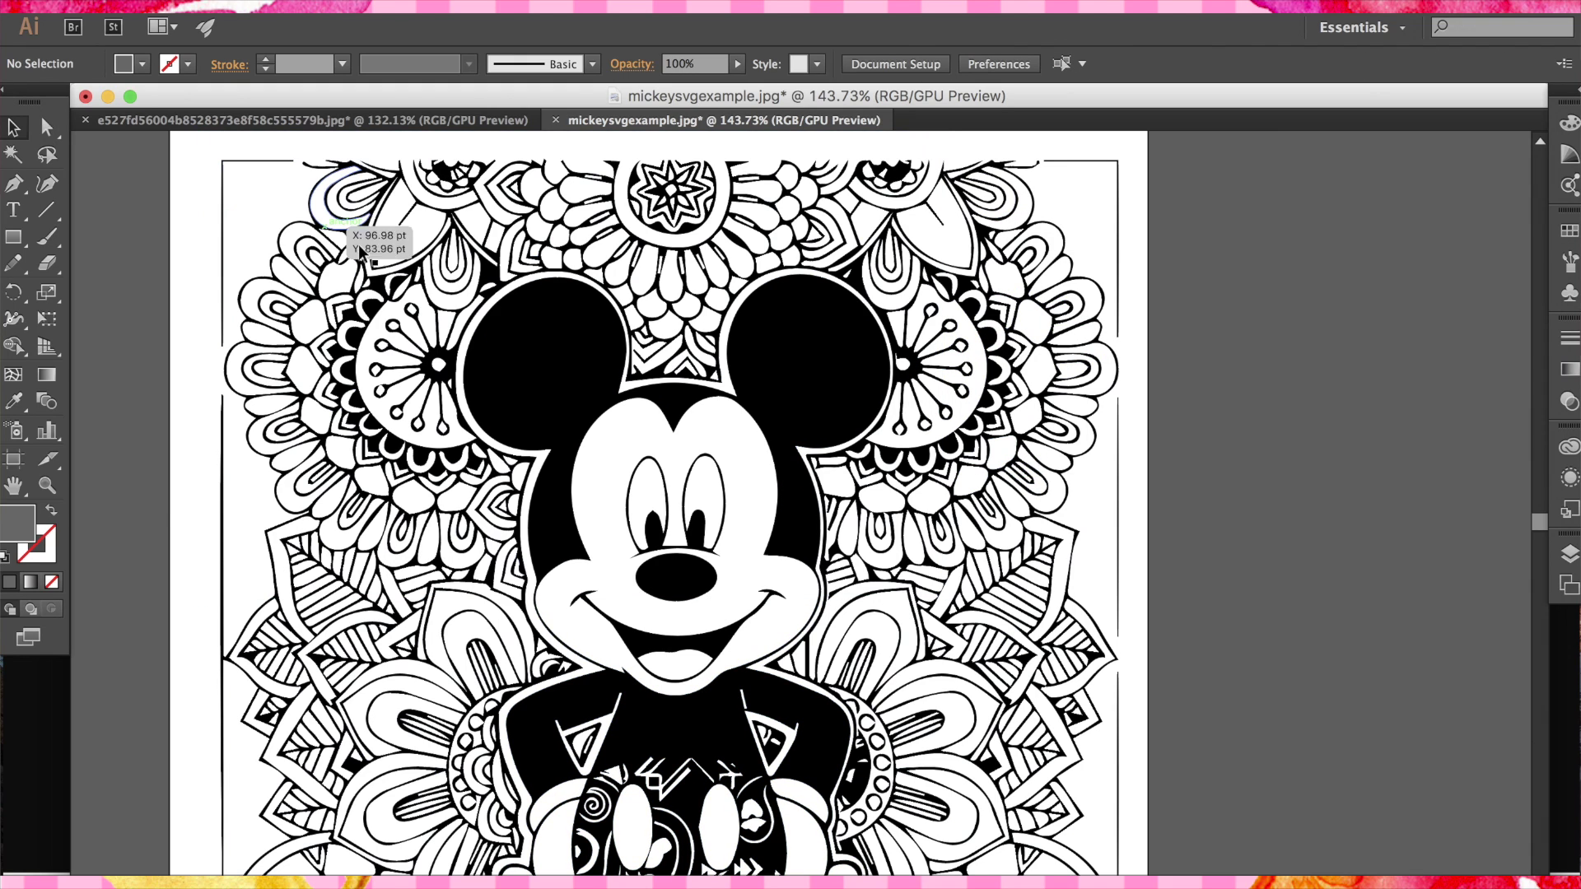
Delete the border line segments at the artwork's upper-left corner, upper-right corner and upper right edge.
left_click(253, 168)
key("Delete")
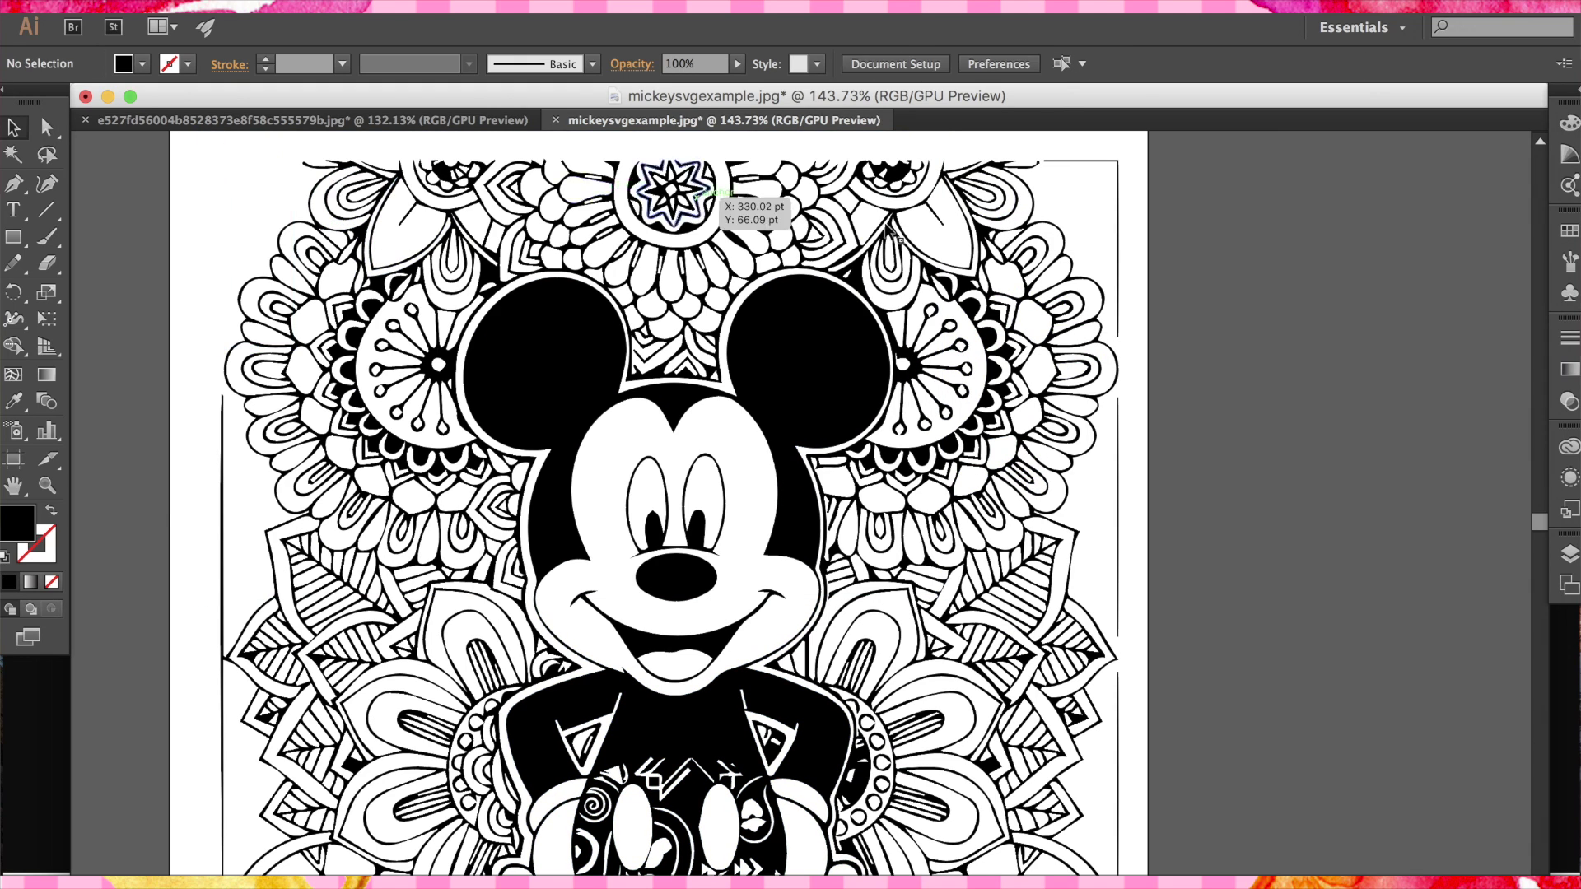
left_click(1112, 164)
key("Delete")
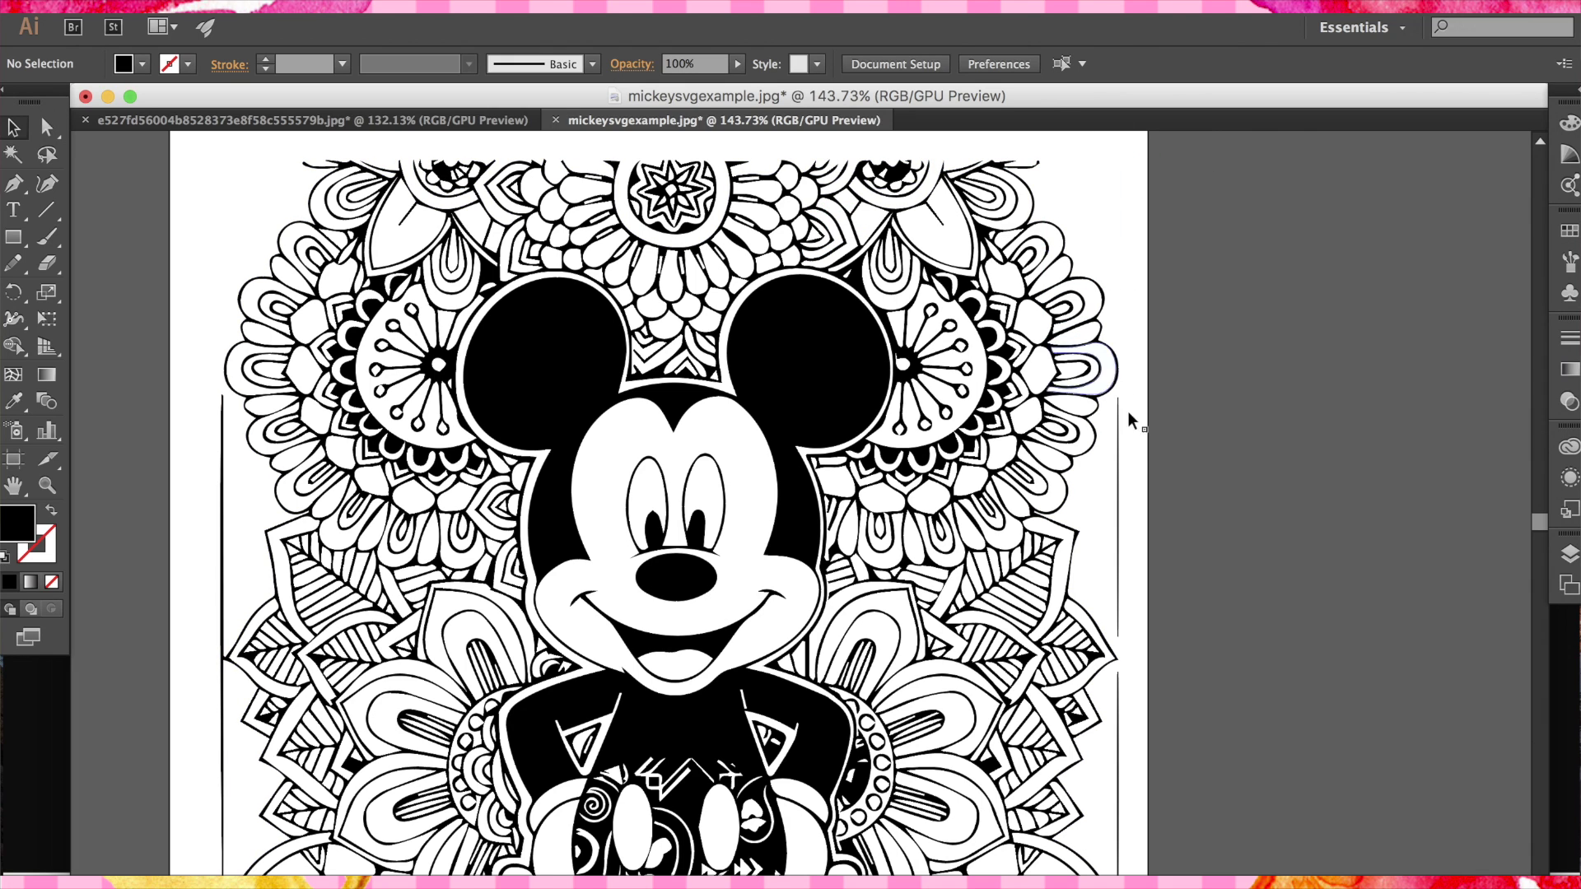
left_click(1117, 469)
key("Delete")
Delete the lower segment of the border line along the artwork's left edge.
scroll(631, 557, "down", 2)
scroll(631, 556, "left", 3)
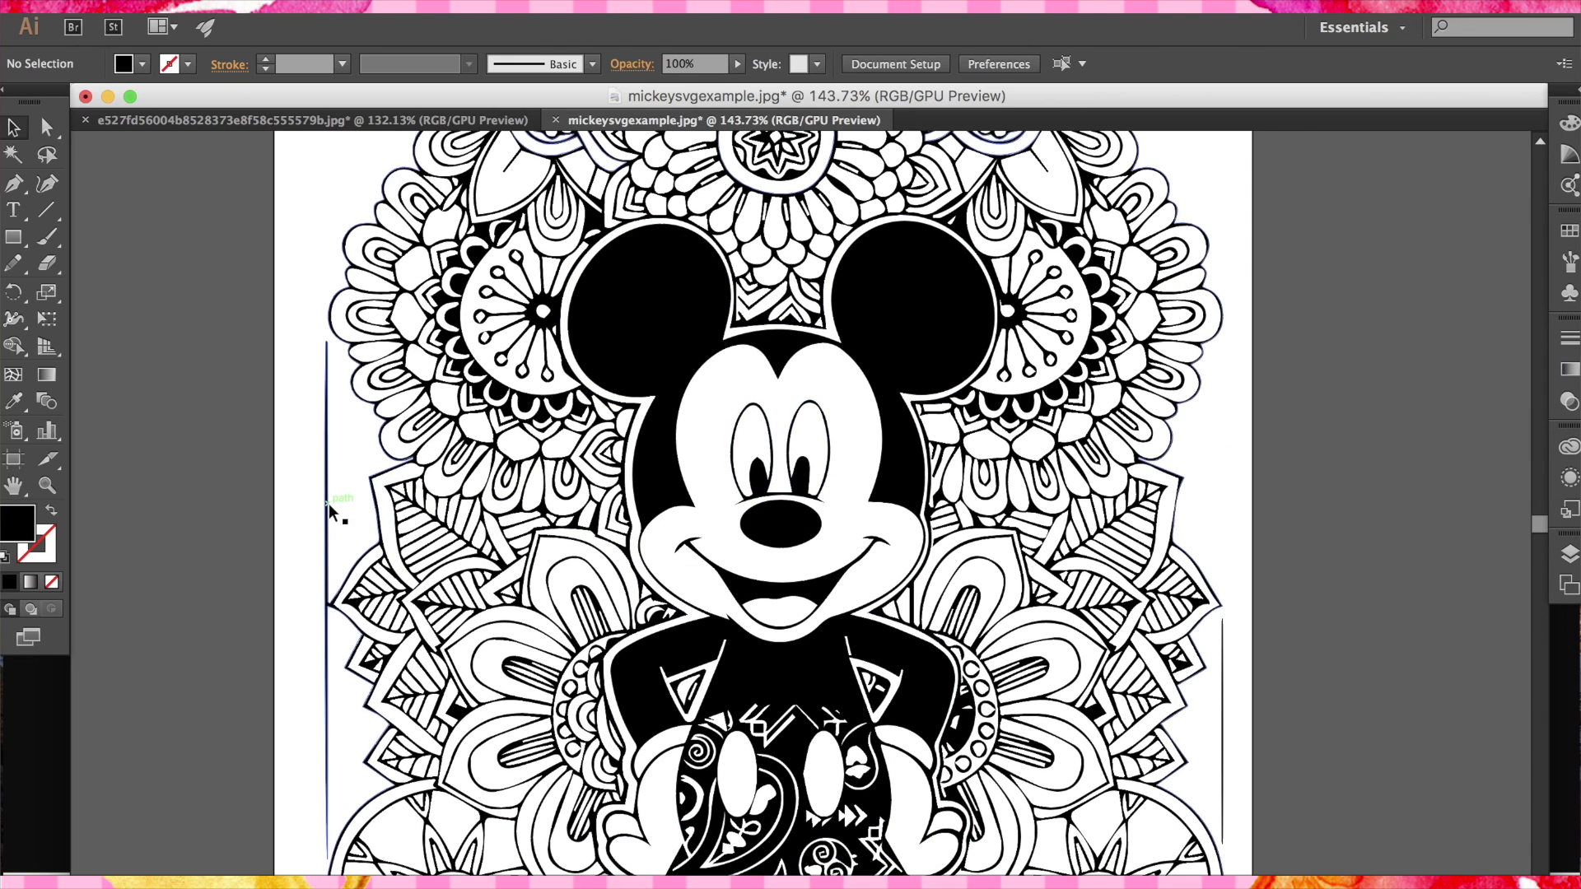
left_click(328, 504)
scroll(329, 504, "down", 4)
scroll(329, 504, "left", 1)
scroll(329, 504, "down", 5)
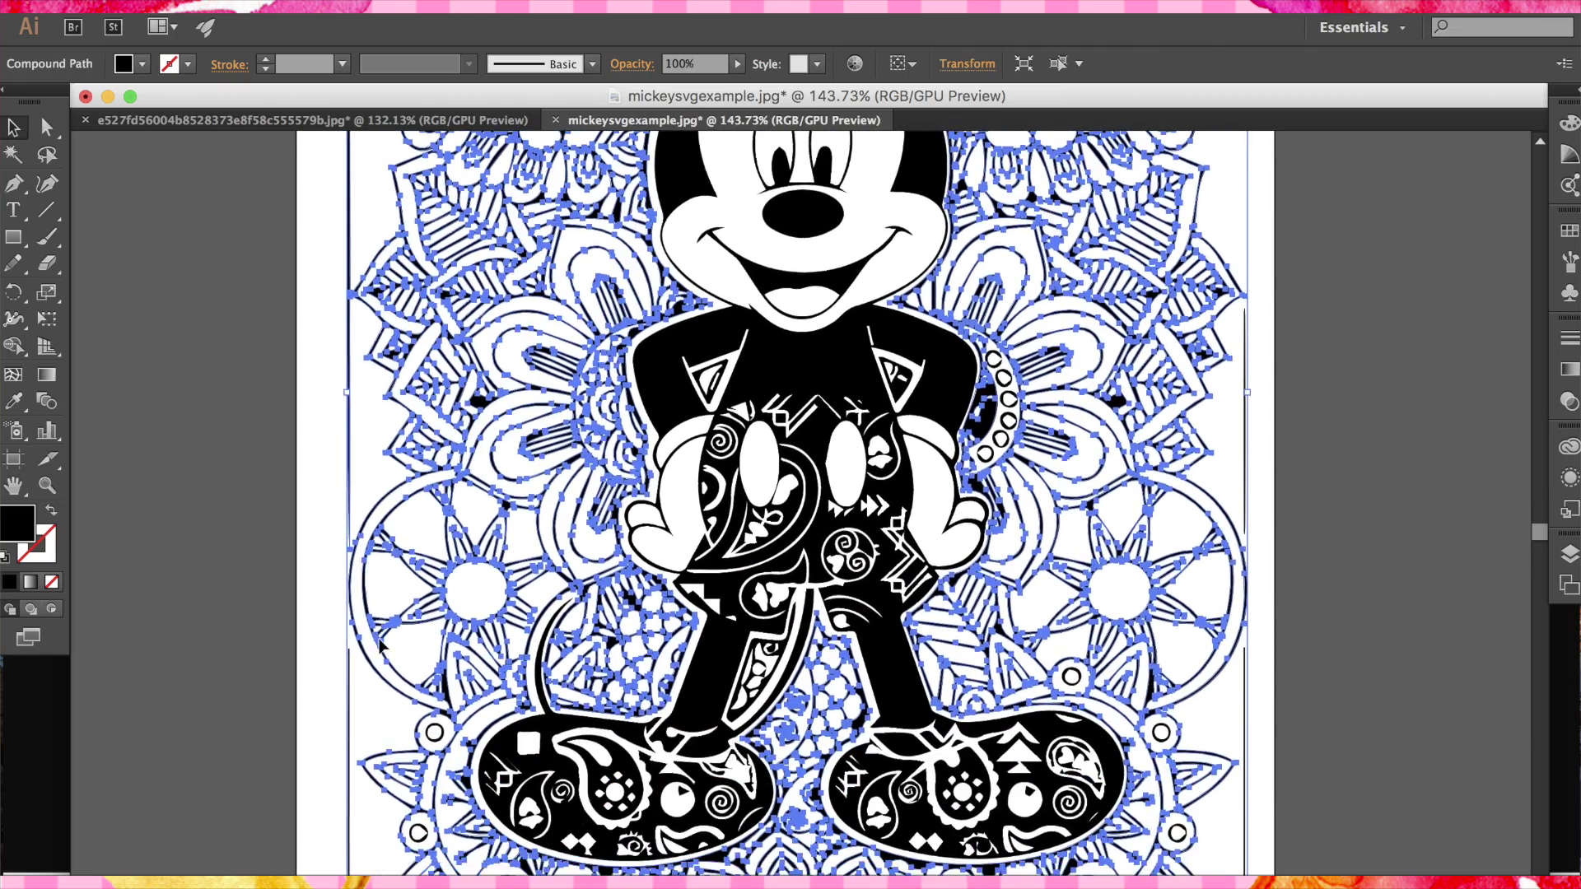
scroll(329, 504, "left", 1)
left_click(370, 649)
key("Delete")
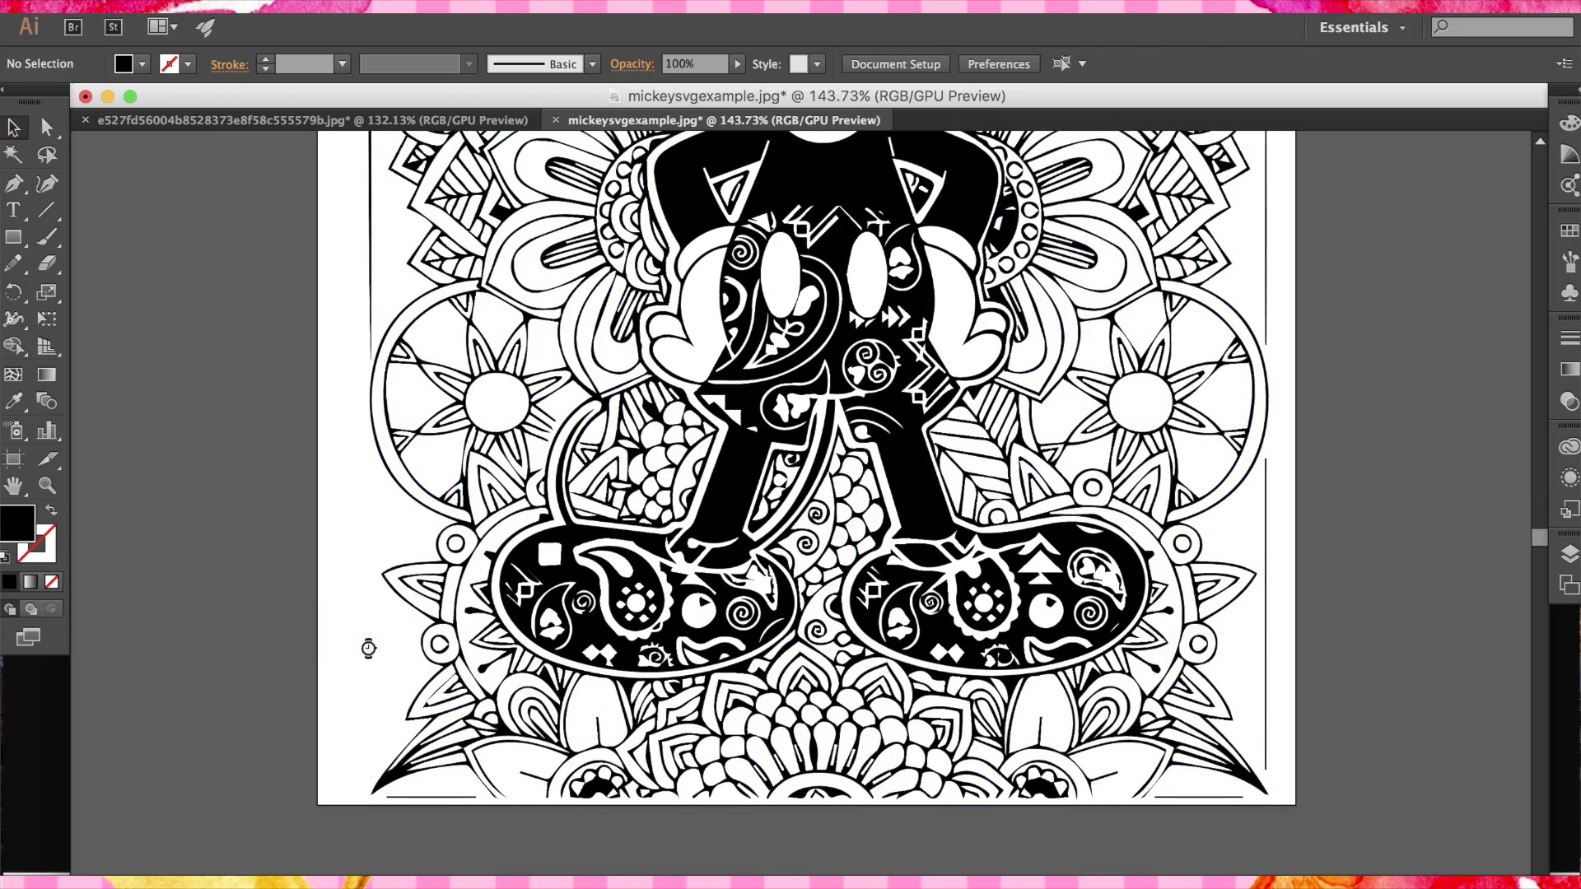
Delete the two border segments below the artwork and the remaining segments along its right edge.
left_click(440, 797)
key("Delete")
left_click(1219, 798)
key("Delete")
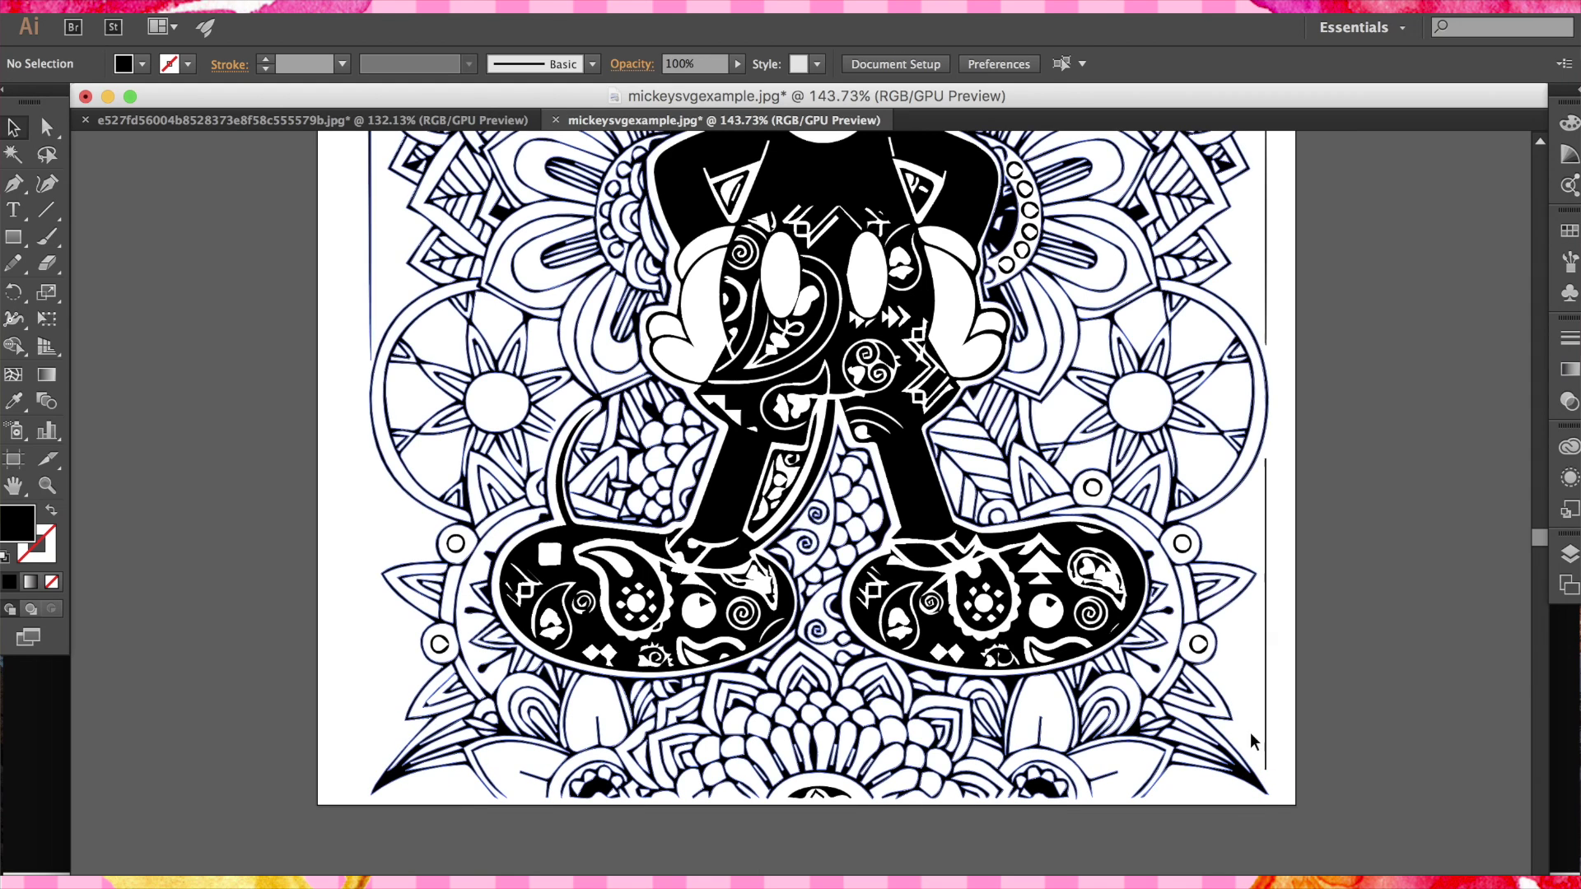
left_click(1266, 676)
key("Delete")
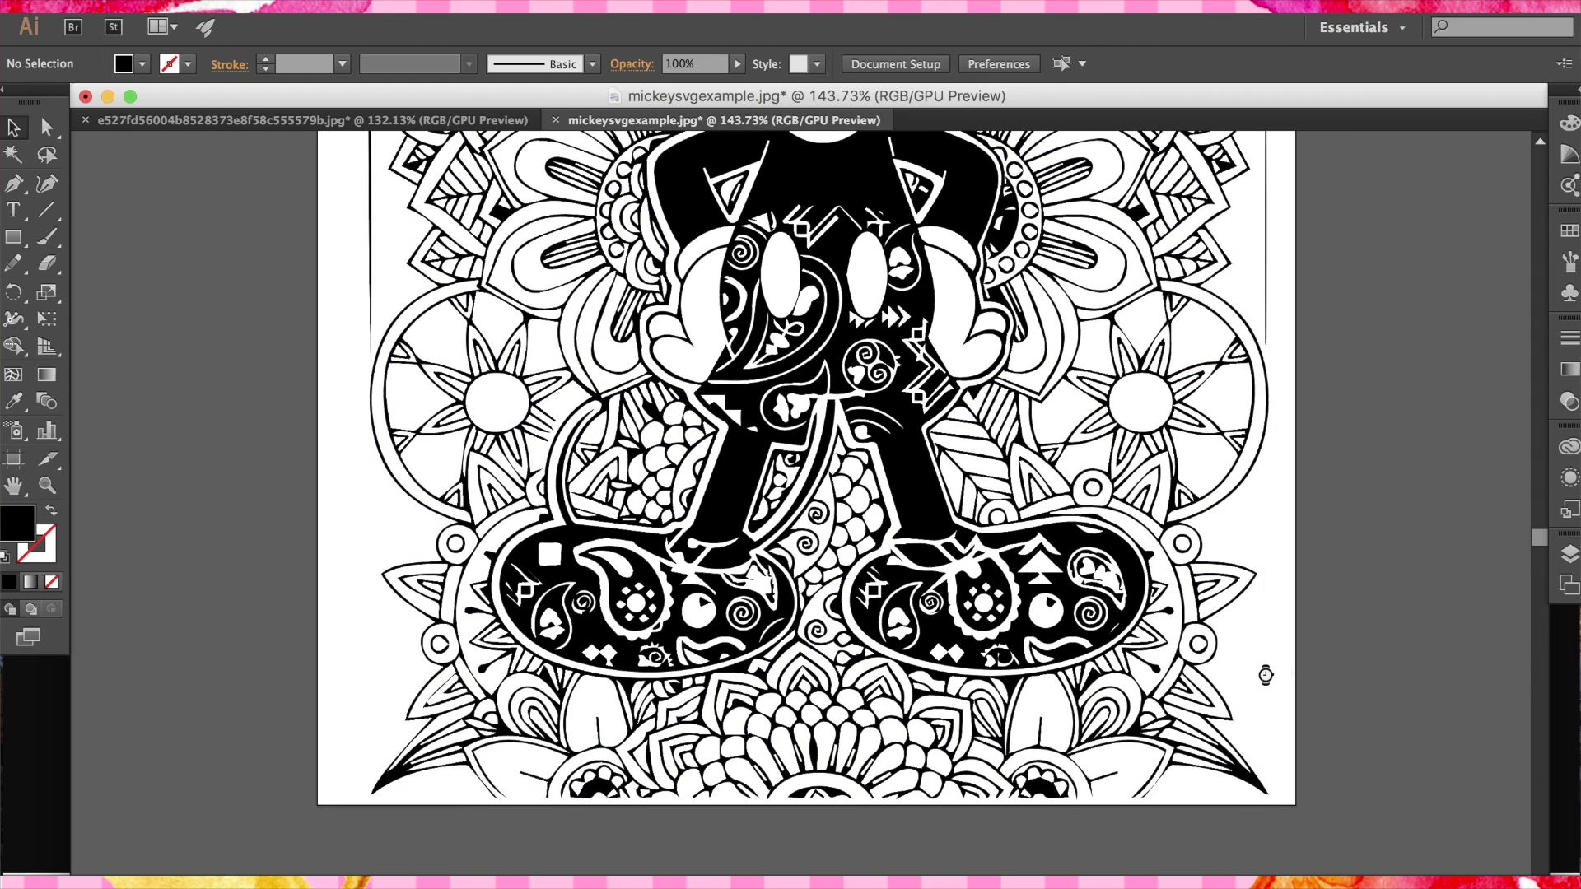
scroll(1266, 675, "up", 5)
left_click(1214, 511)
key("Delete")
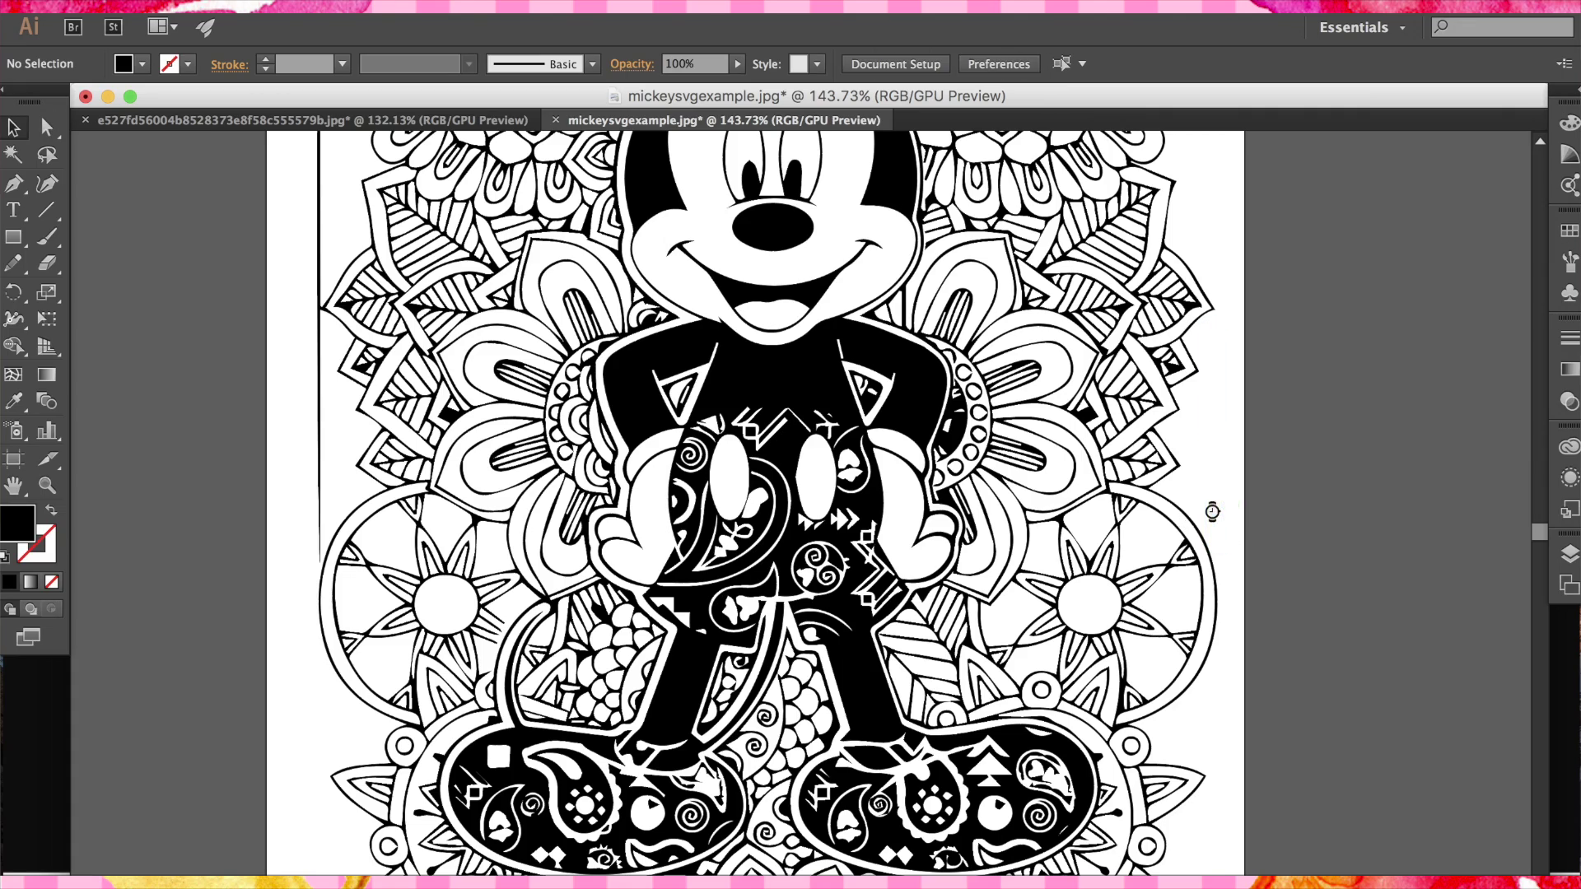
Select Mickey's black body shape with all objects of the same fill color and combine them into one compound path.
scroll(1212, 511, "up", 10)
scroll(1023, 307, "left", 3)
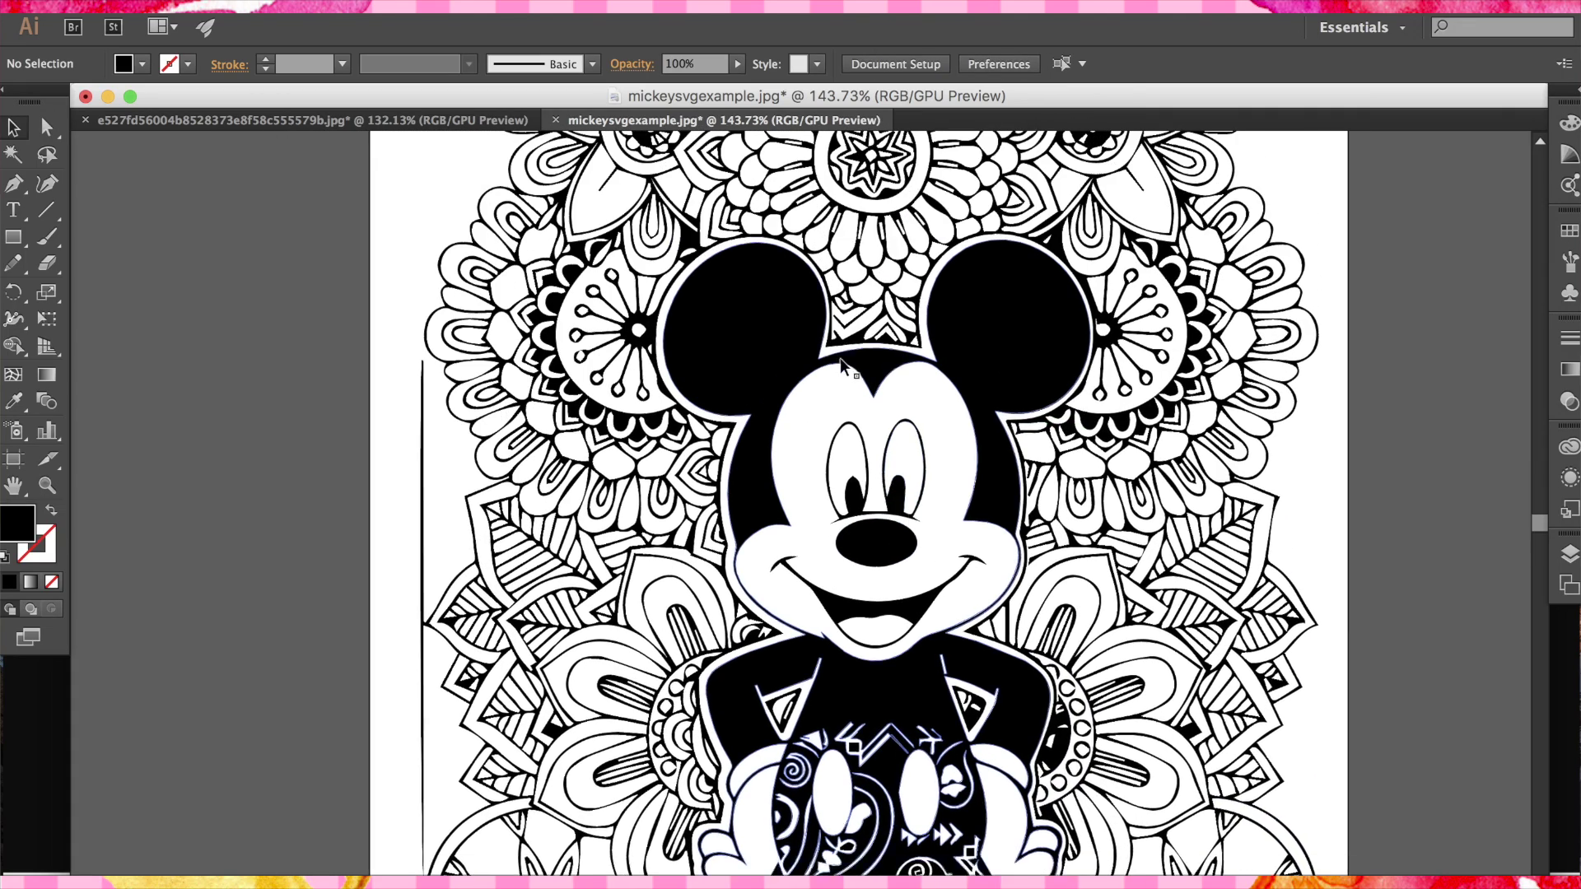
scroll(842, 362, "up", 1)
scroll(842, 362, "left", 1)
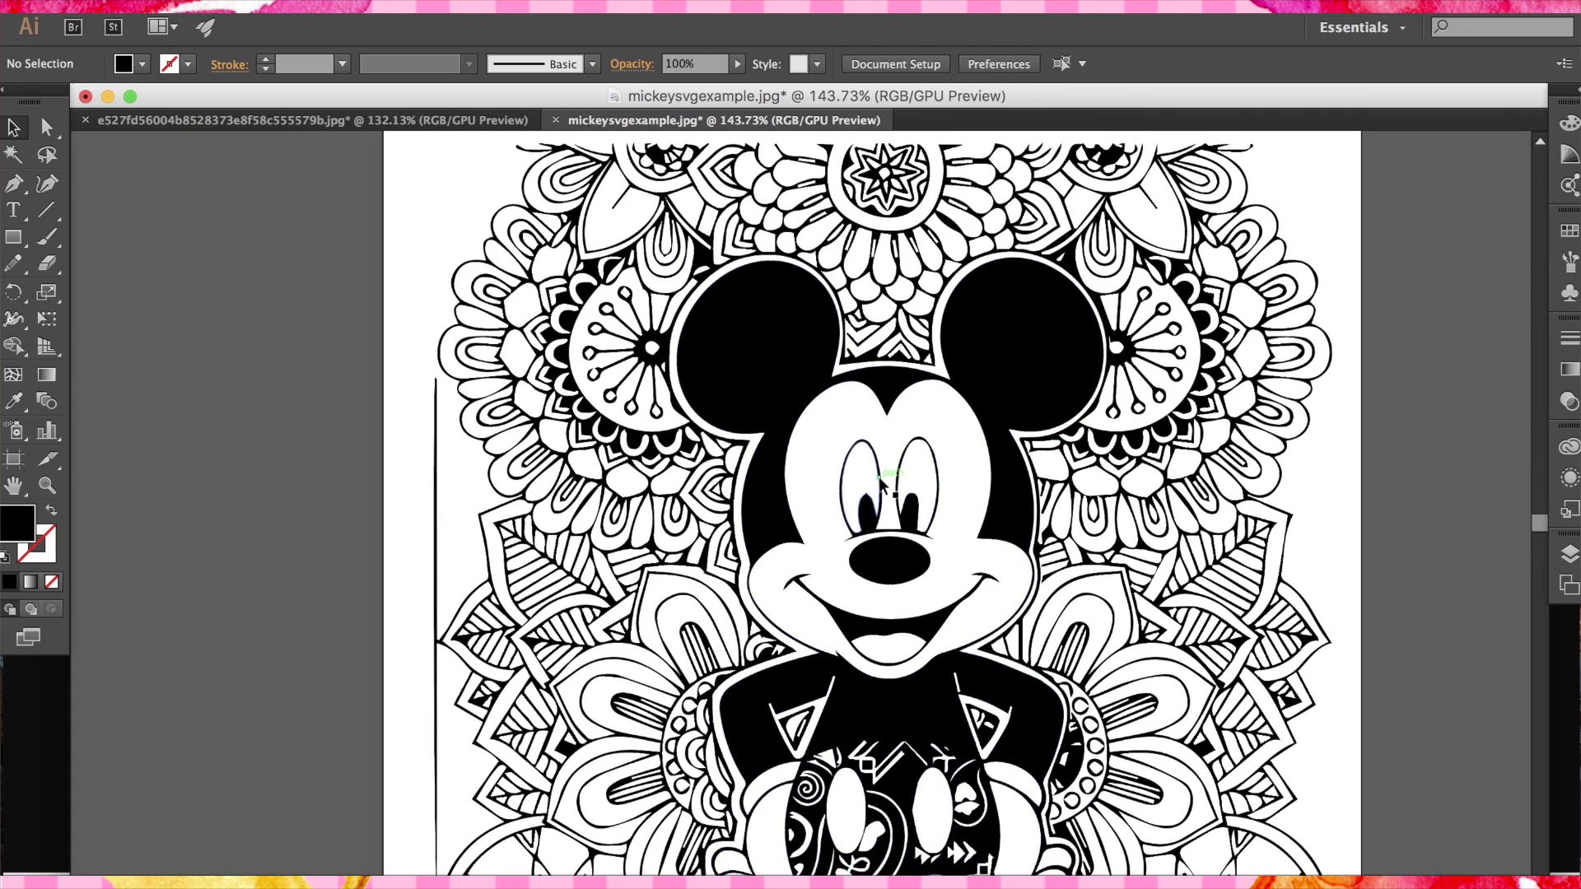
scroll(880, 484, "down", 2)
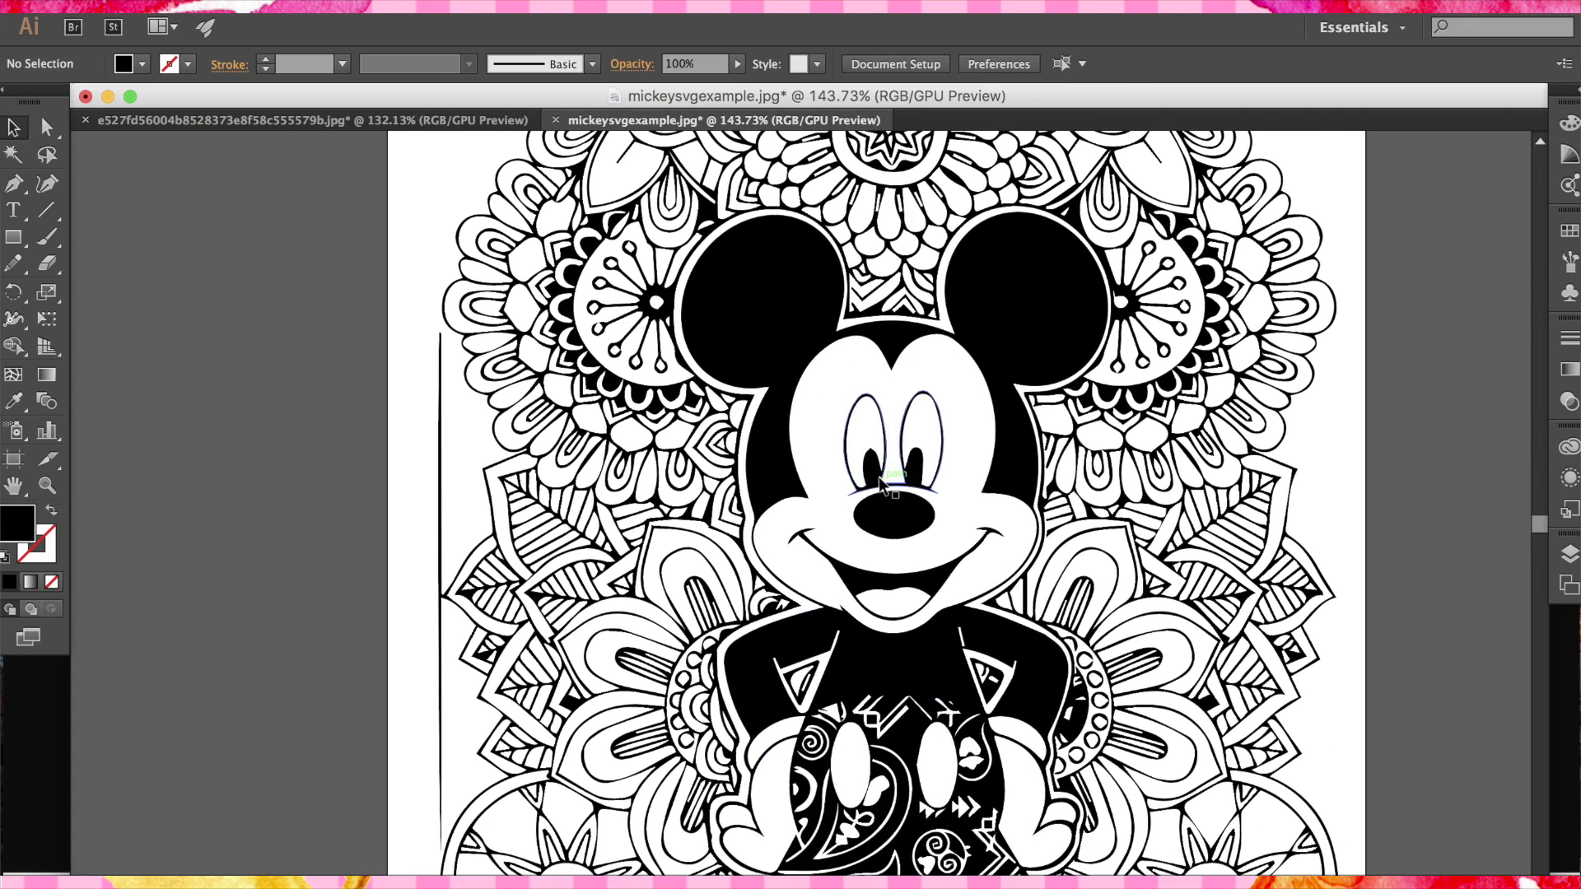
left_click(760, 363)
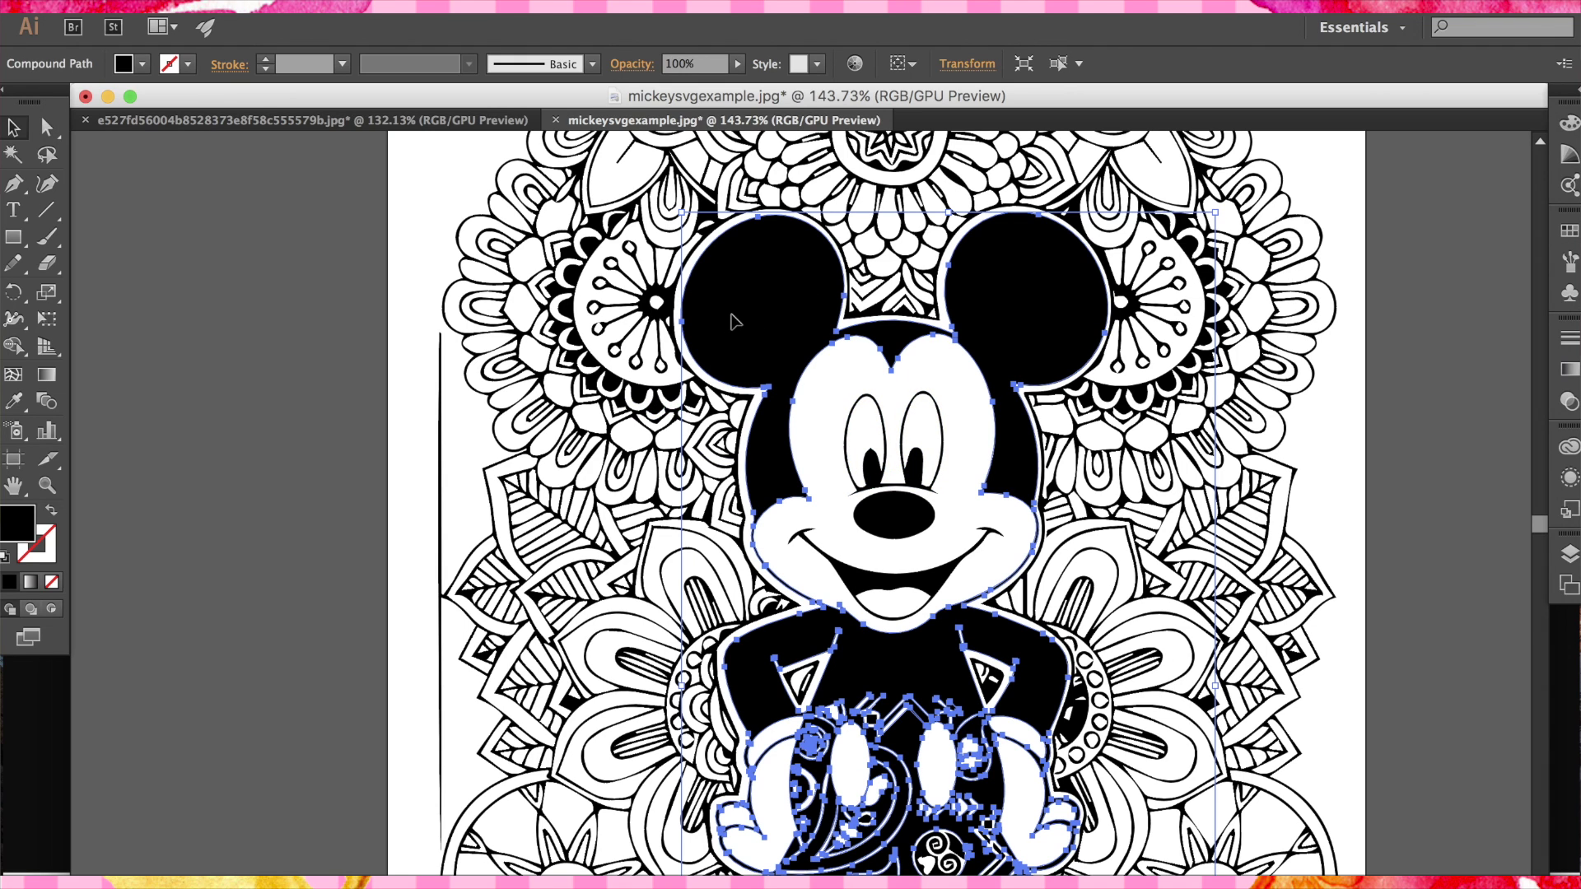
left_click(426, 6)
mouse_move(445, 202)
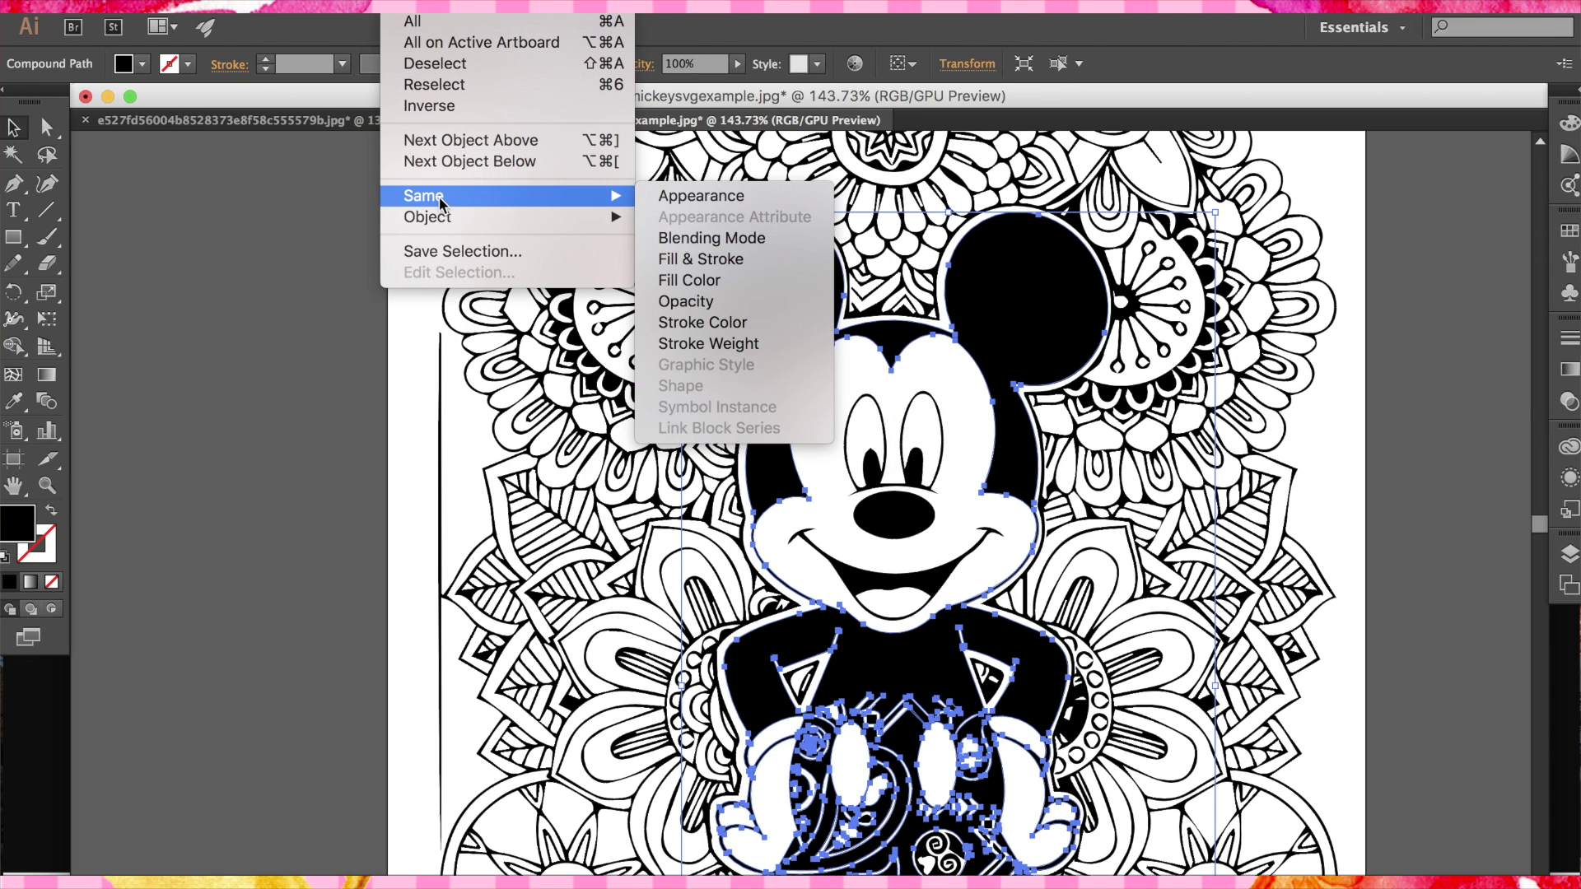
left_click(688, 281)
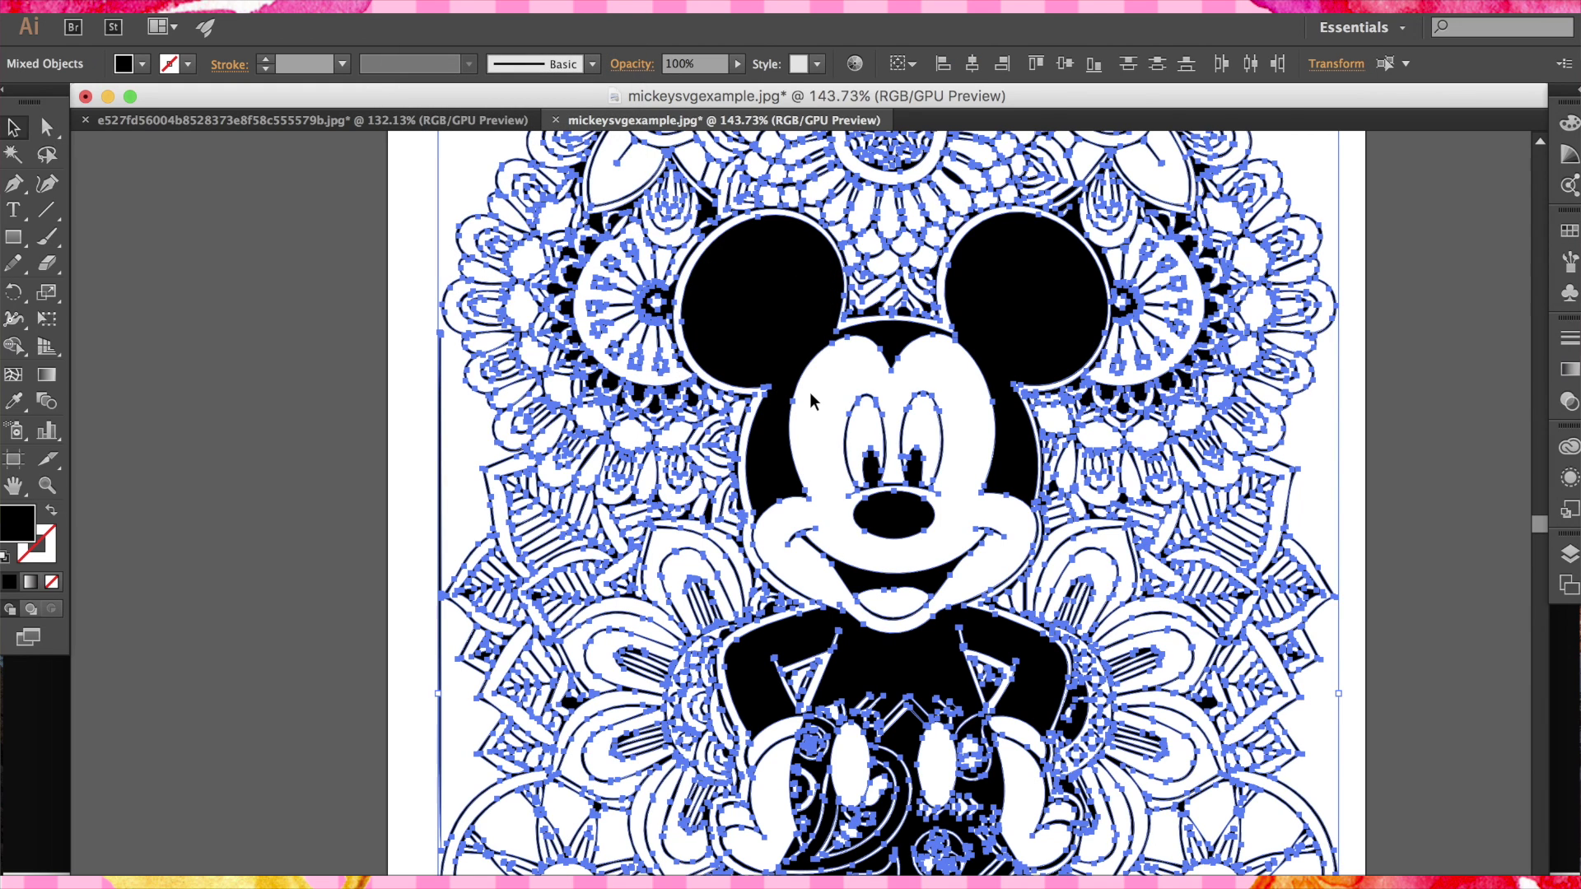
key("super+8")
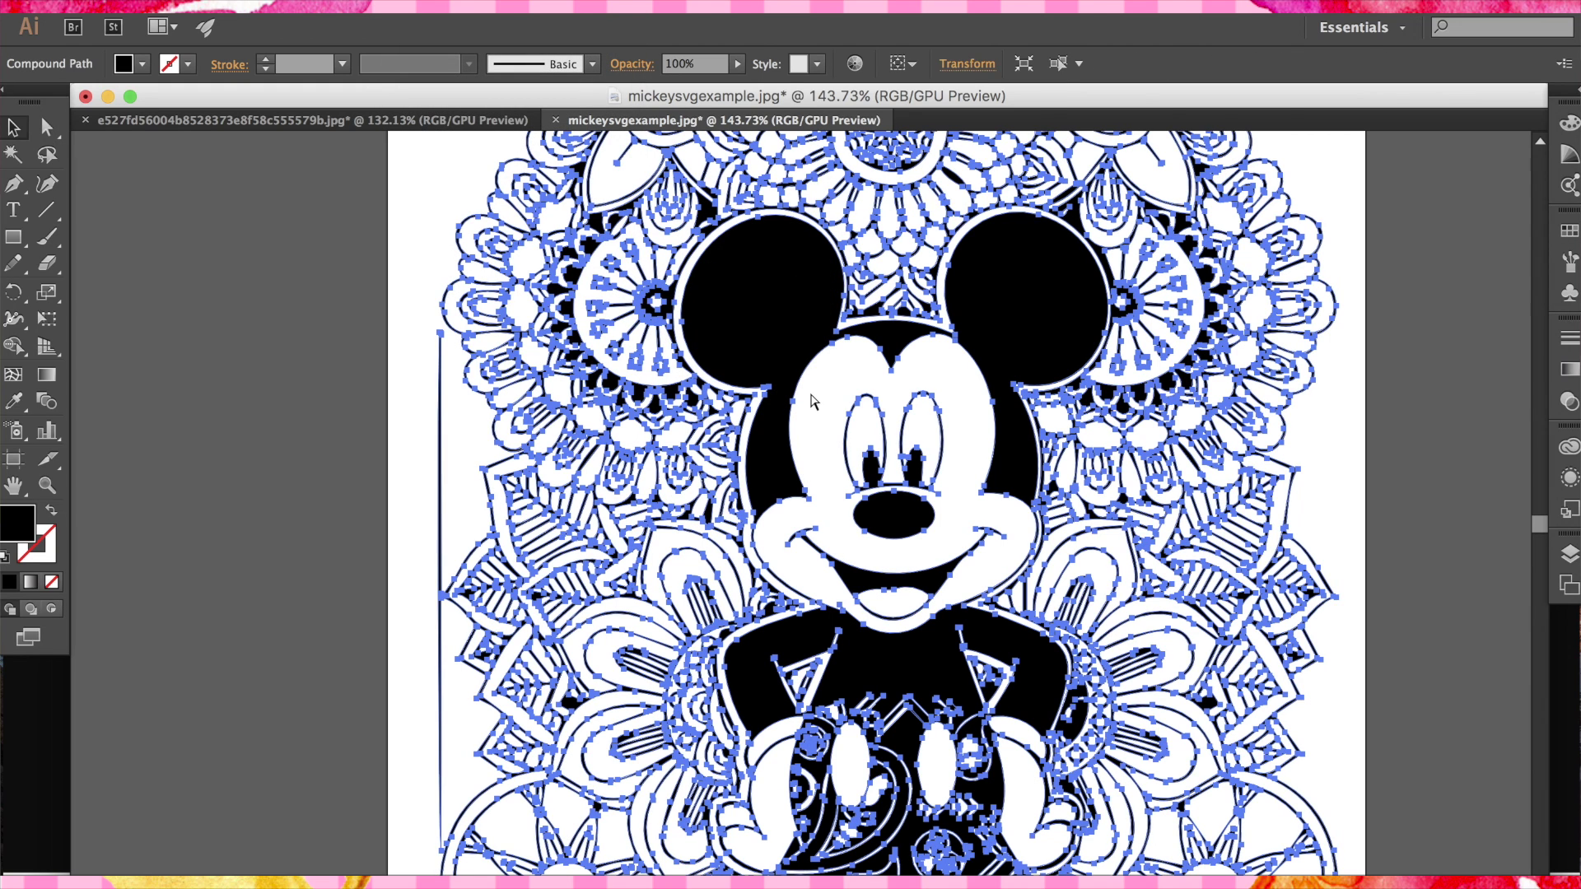
Move the combined artwork slightly left and down on the artboard, and clear the selection.
left_click(417, 358)
mouse_move(737, 377)
left_mouse_down()
mouse_move(658, 356)
mouse_move(646, 328)
mouse_move(741, 400)
mouse_move(777, 339)
mouse_move(804, 363)
mouse_move(803, 380)
mouse_move(774, 383)
mouse_move(725, 366)
mouse_move(708, 494)
mouse_move(725, 329)
mouse_move(802, 355)
mouse_move(780, 363)
left_mouse_up()
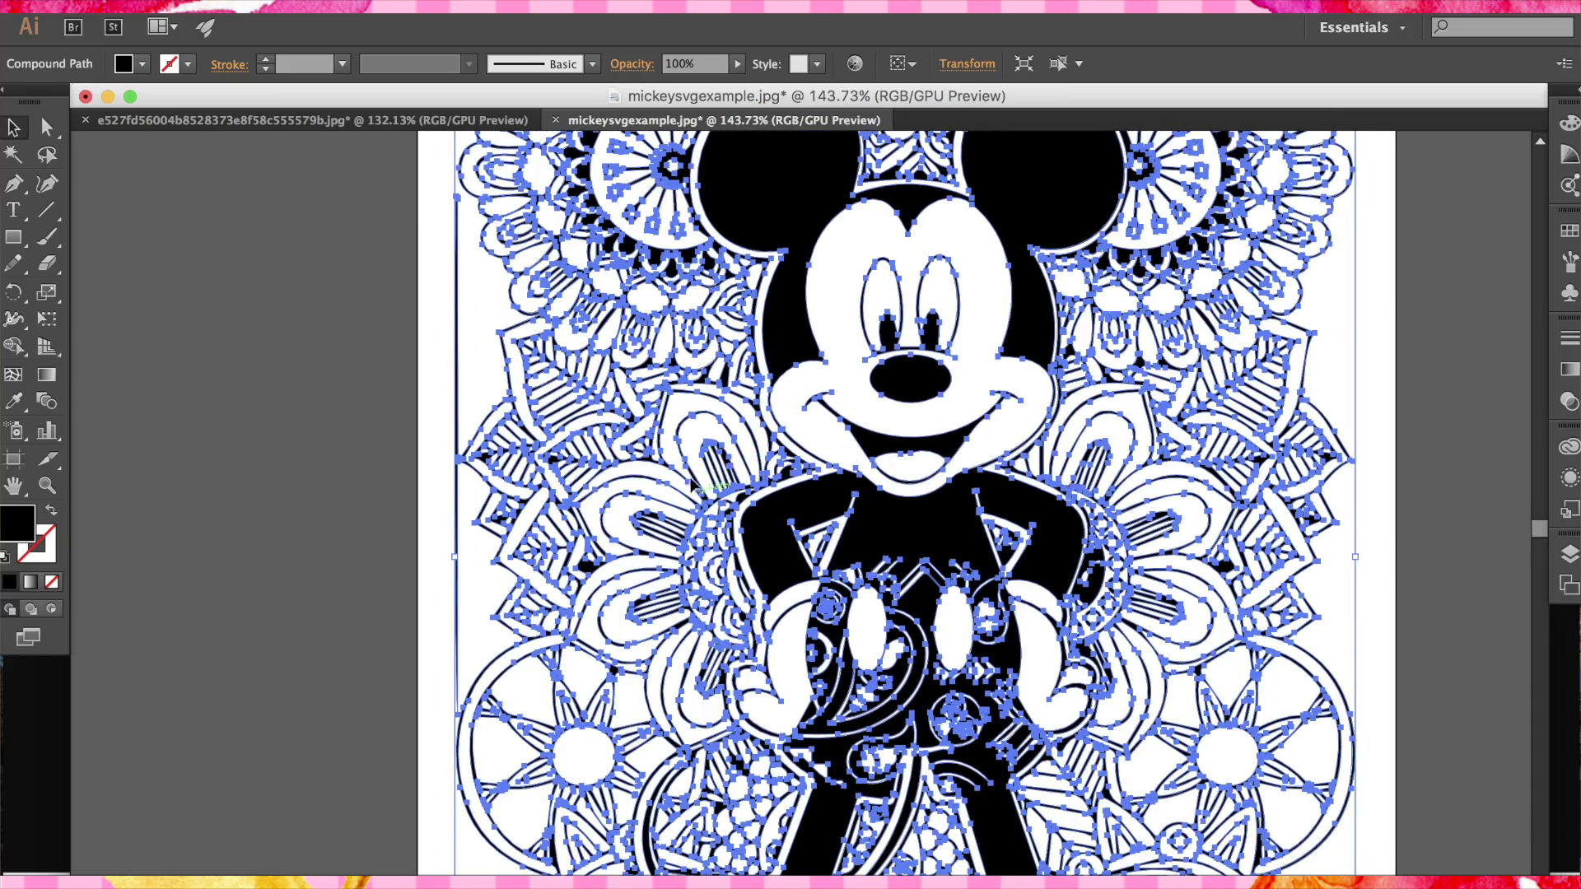
left_click(403, 590)
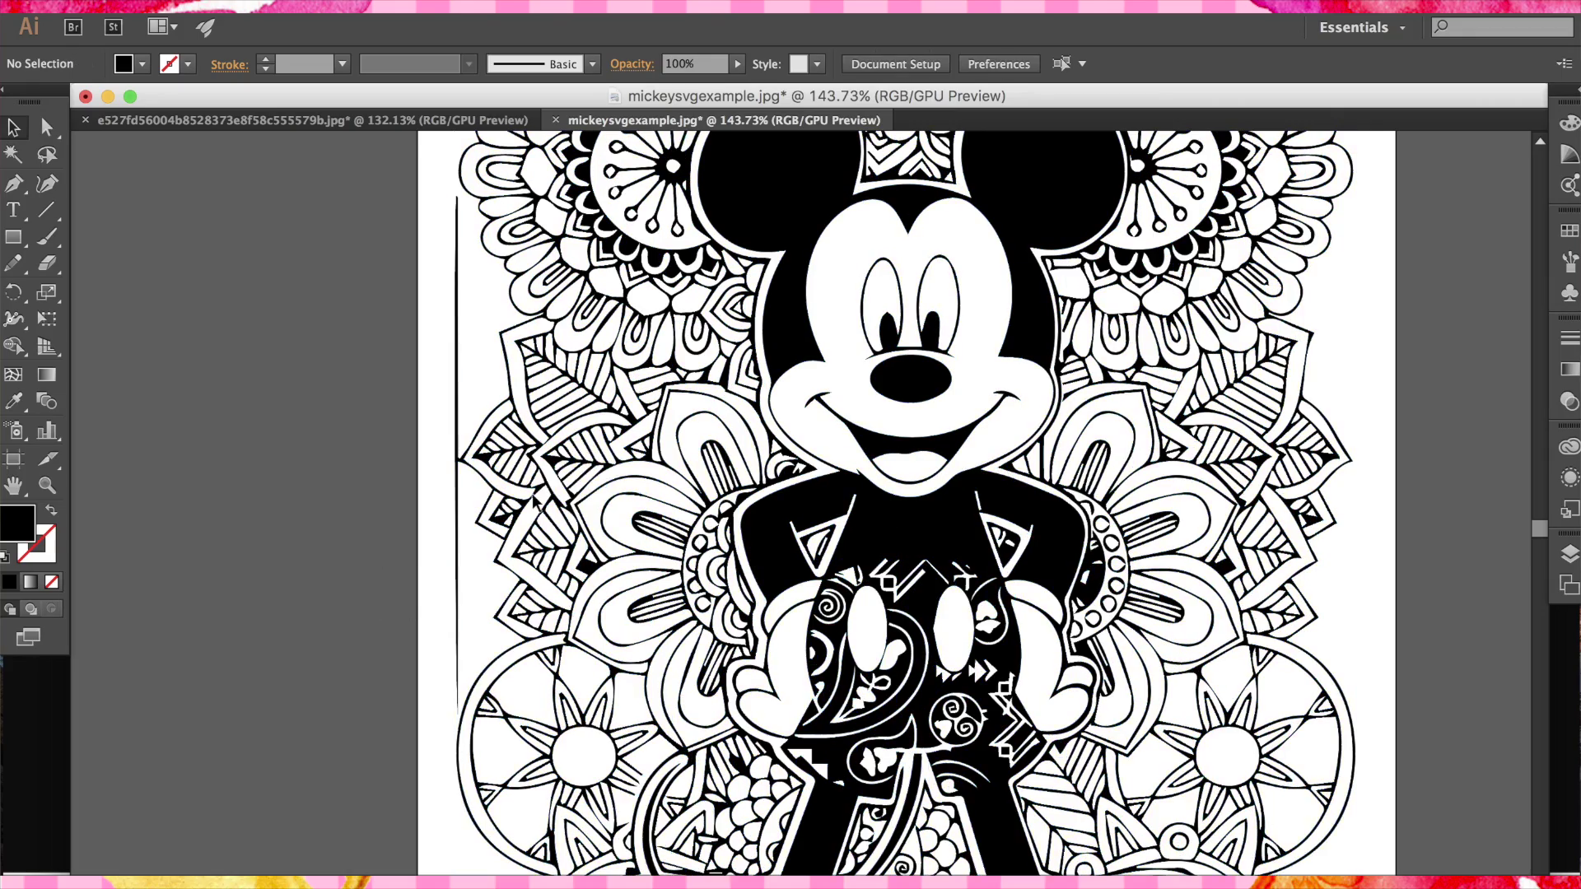
Examine the combined artwork from its upper edge to the arms, including a close view of the details beside Mickey's arm.
scroll(527, 461, "up", 3)
scroll(537, 267, "up", 5)
scroll(537, 268, "left", 2)
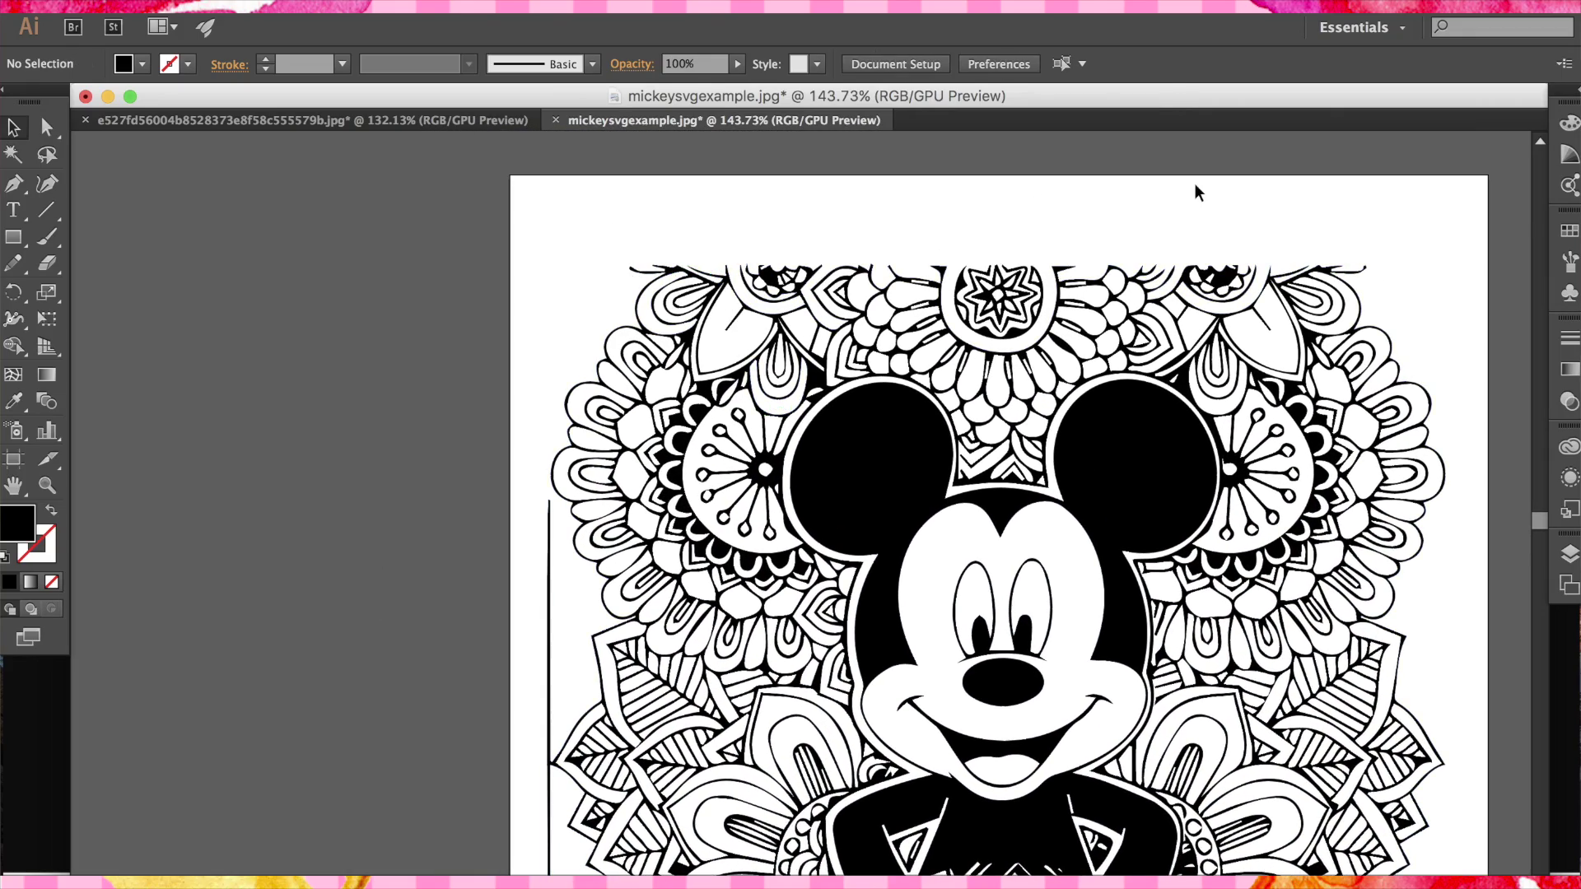
scroll(1367, 420, "down", 3)
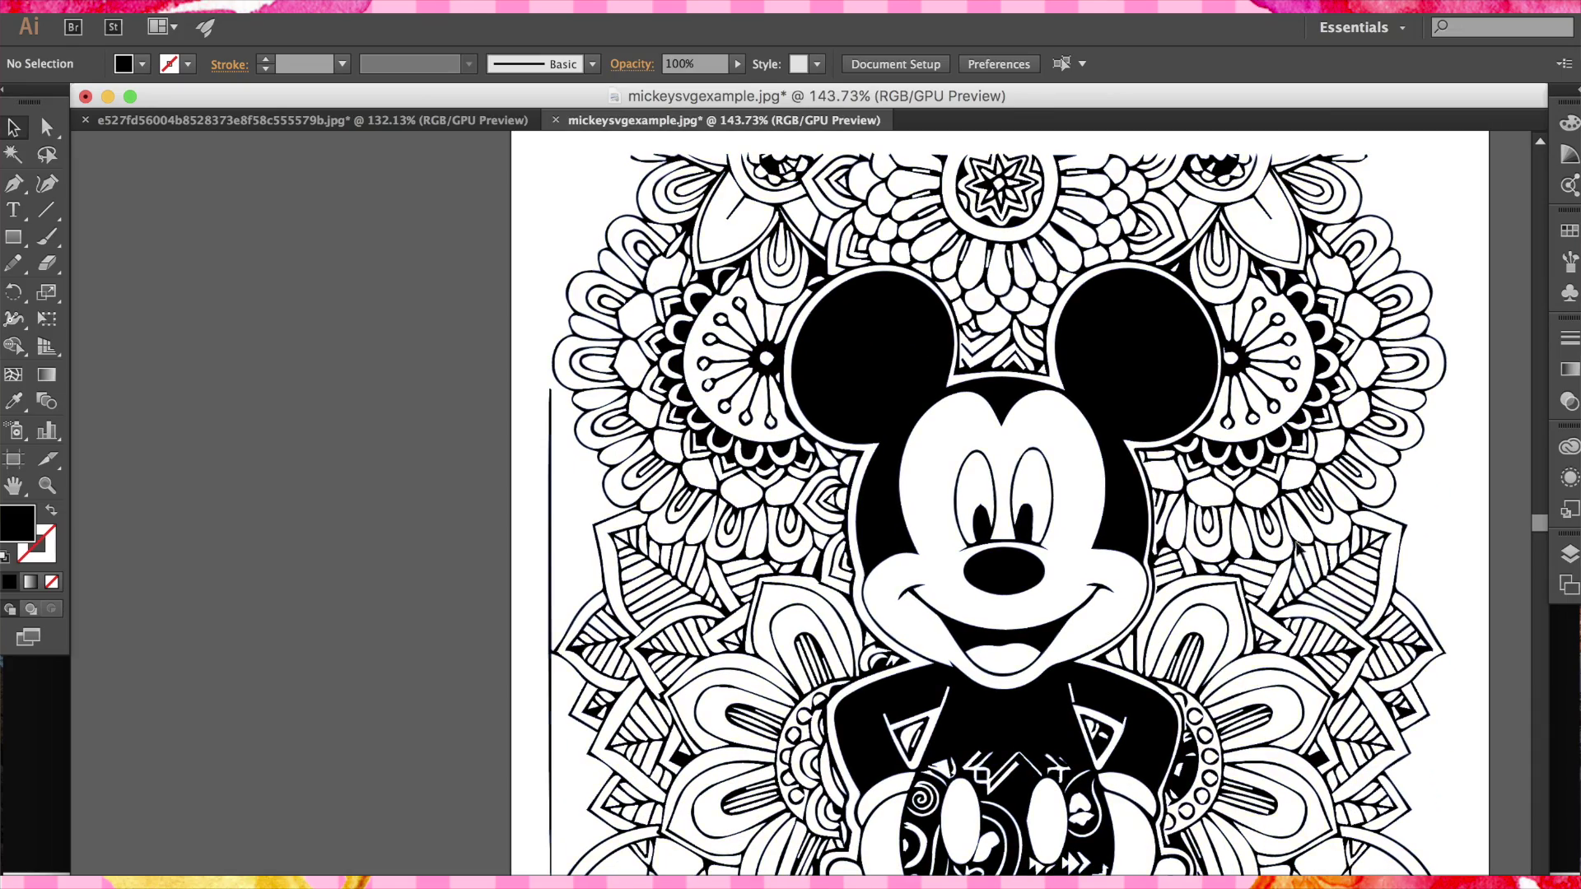
scroll(1176, 653, "down", 2)
scroll(1175, 653, "right", 1)
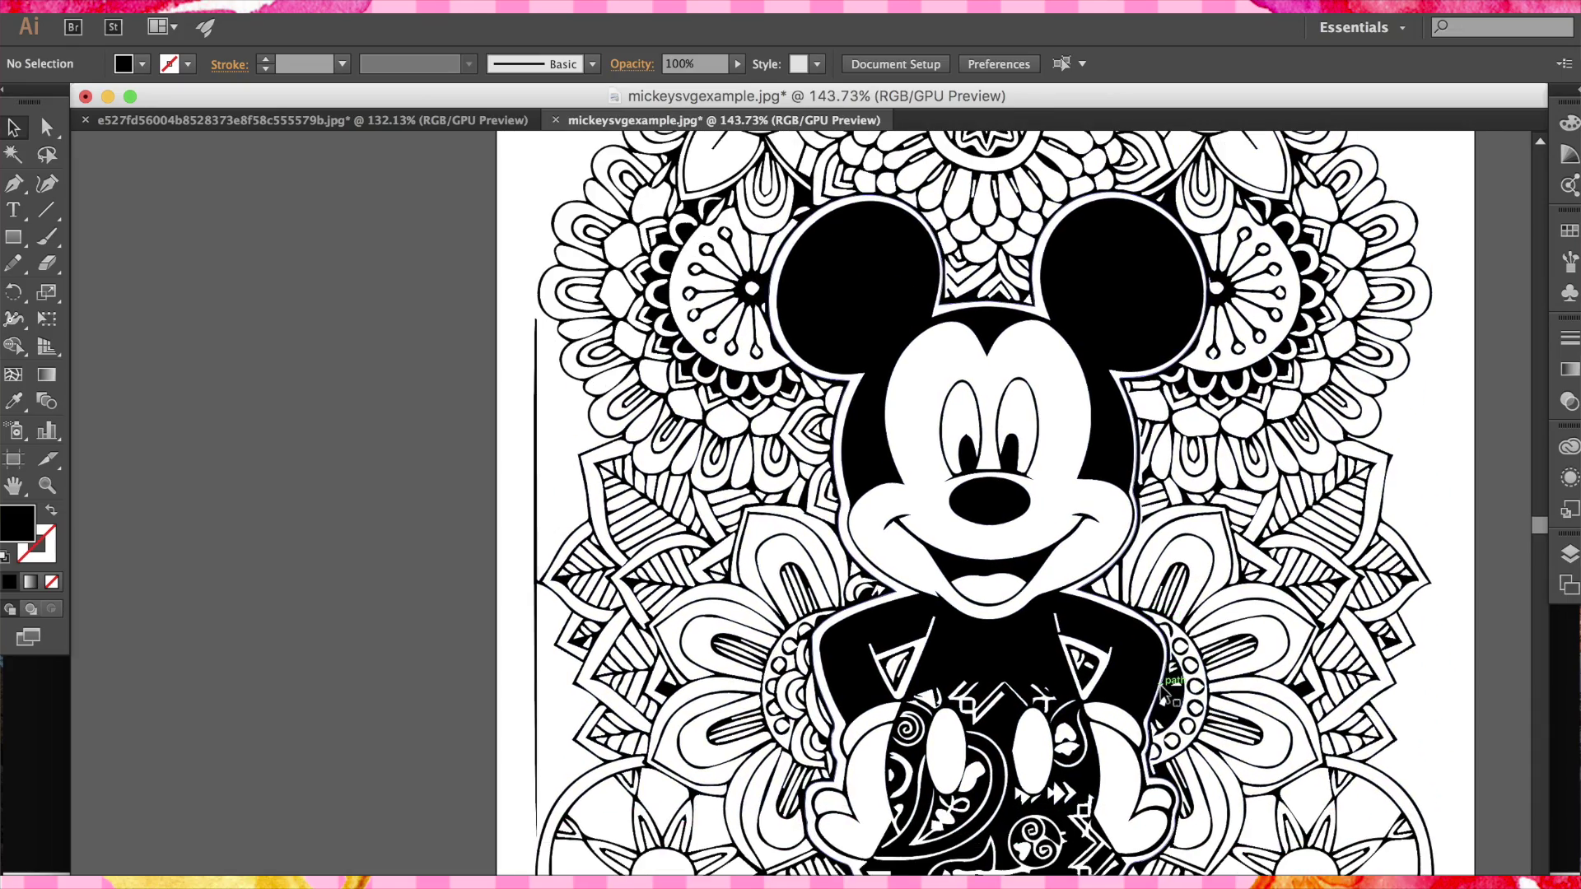
scroll(1184, 669, "up", 6)
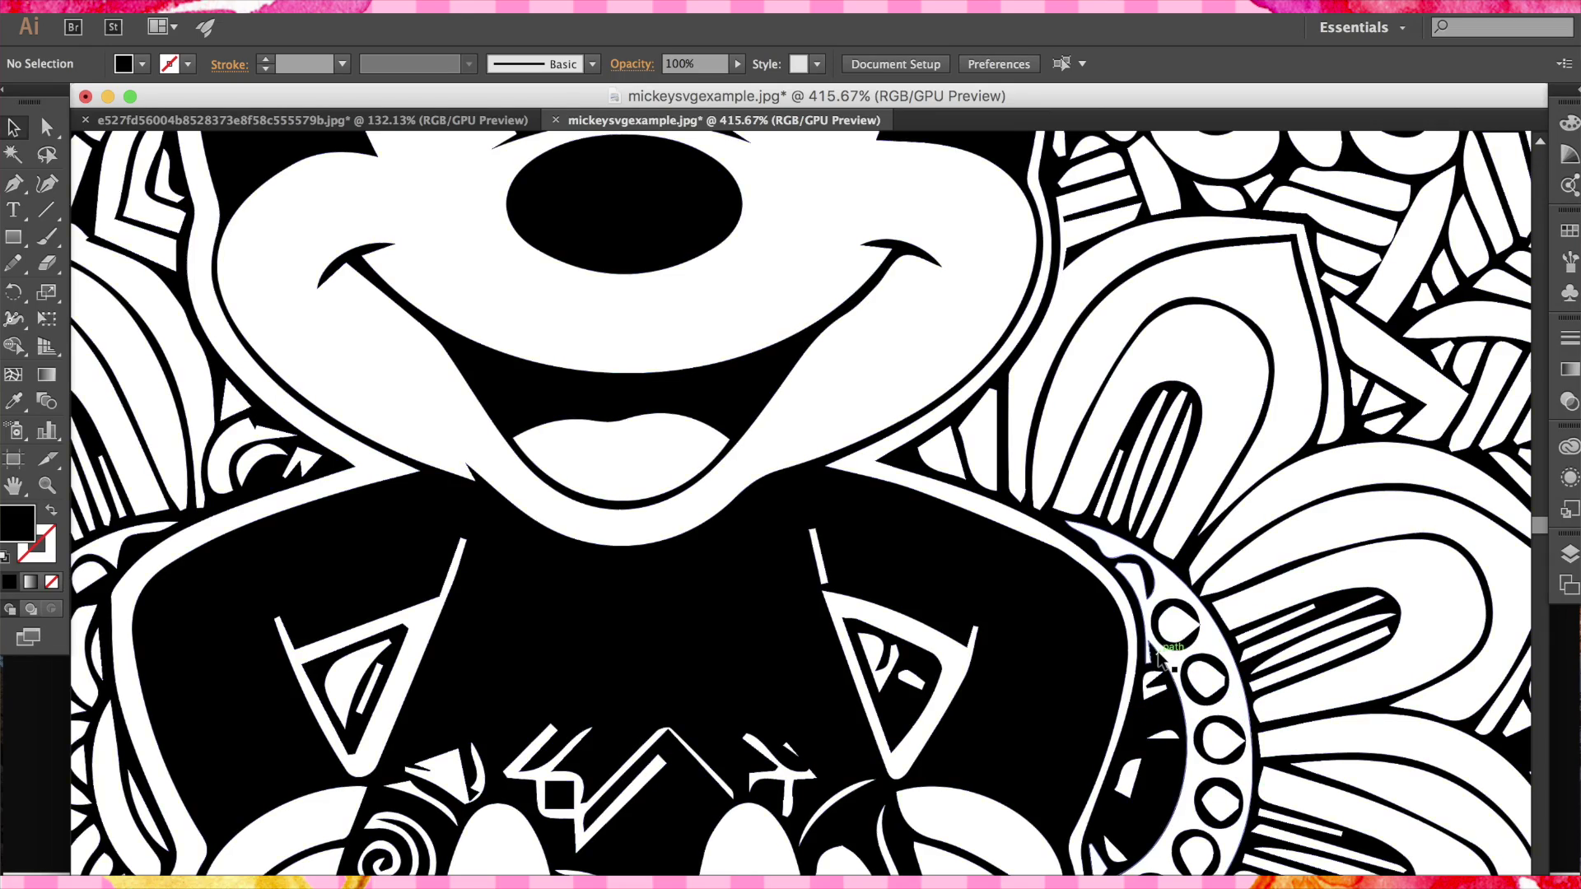
scroll(1158, 650, "down", 4)
scroll(1157, 655, "down", 3)
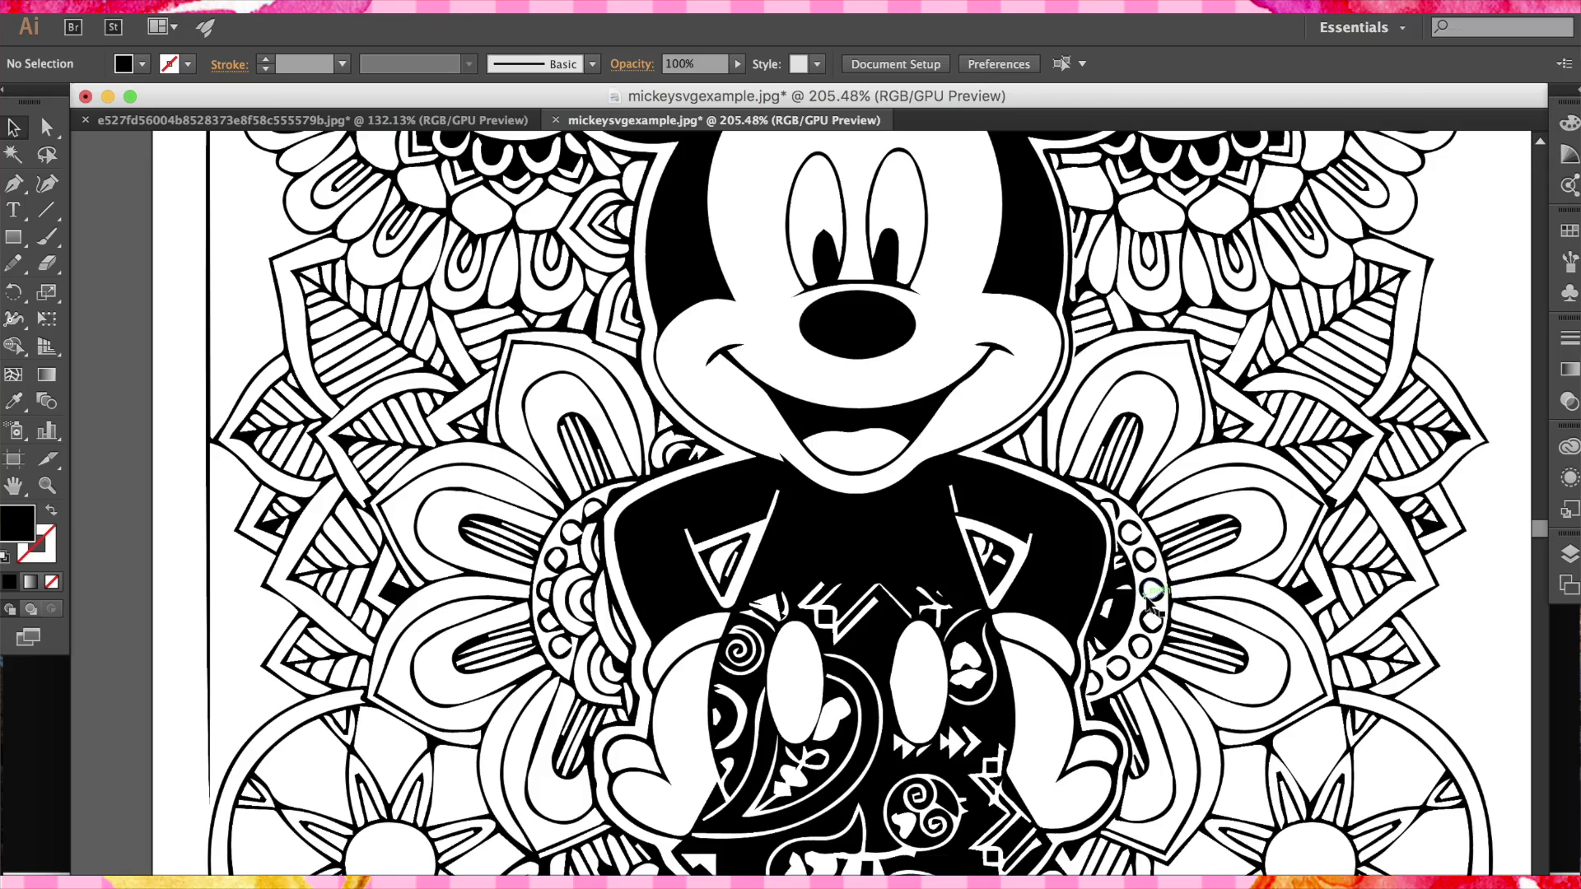
Select the combined artwork to examine its paths around Mickey from his ears to his shoes, and clear the selection.
left_click(1152, 595)
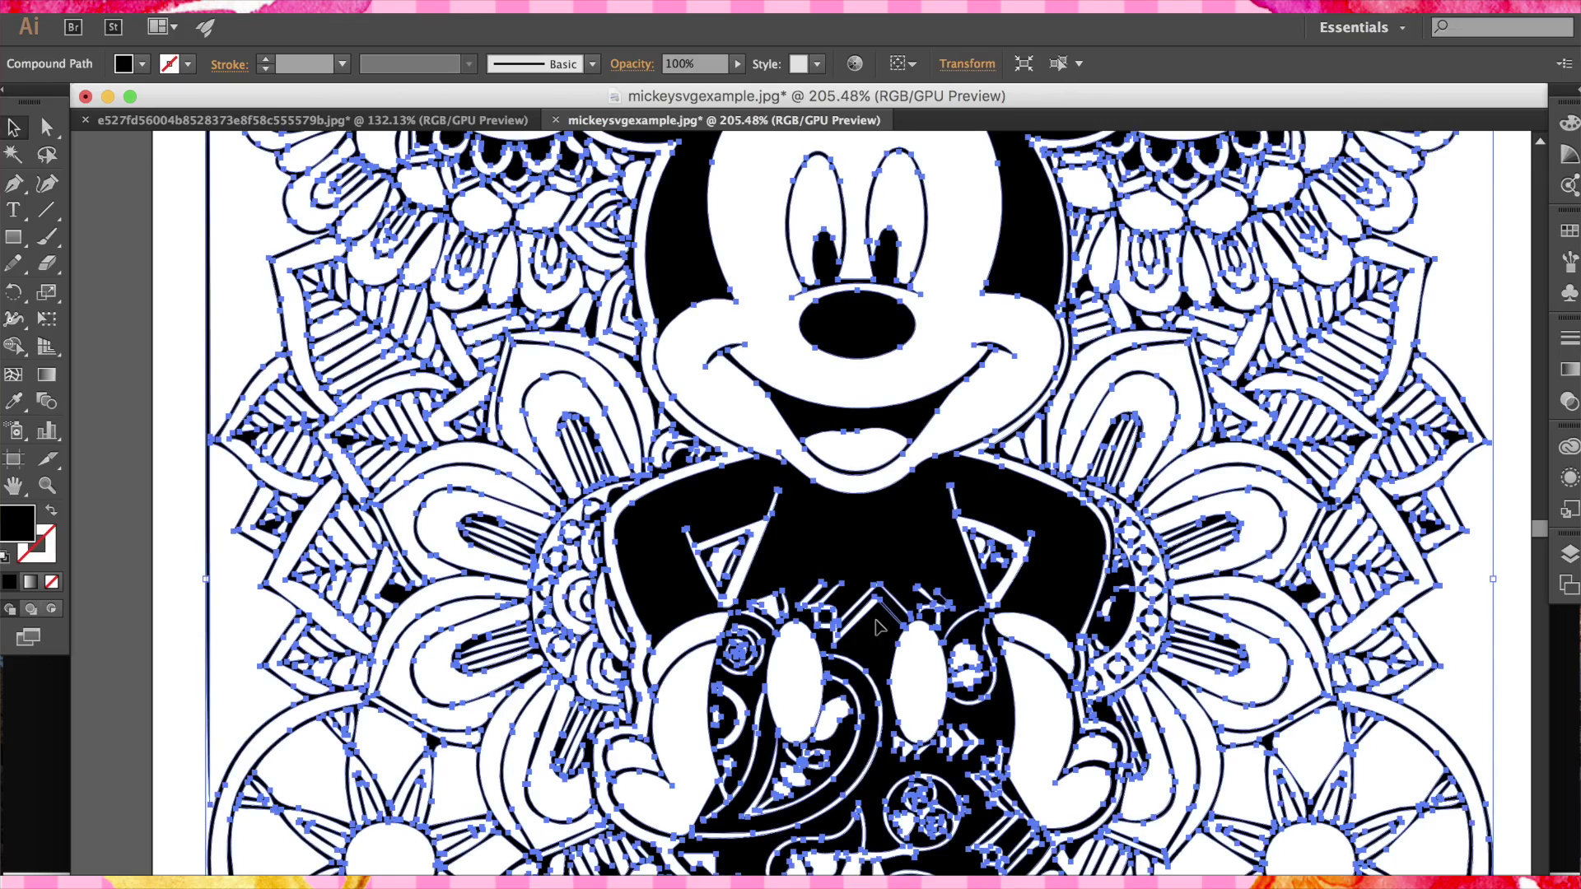
scroll(877, 628, "down", 3)
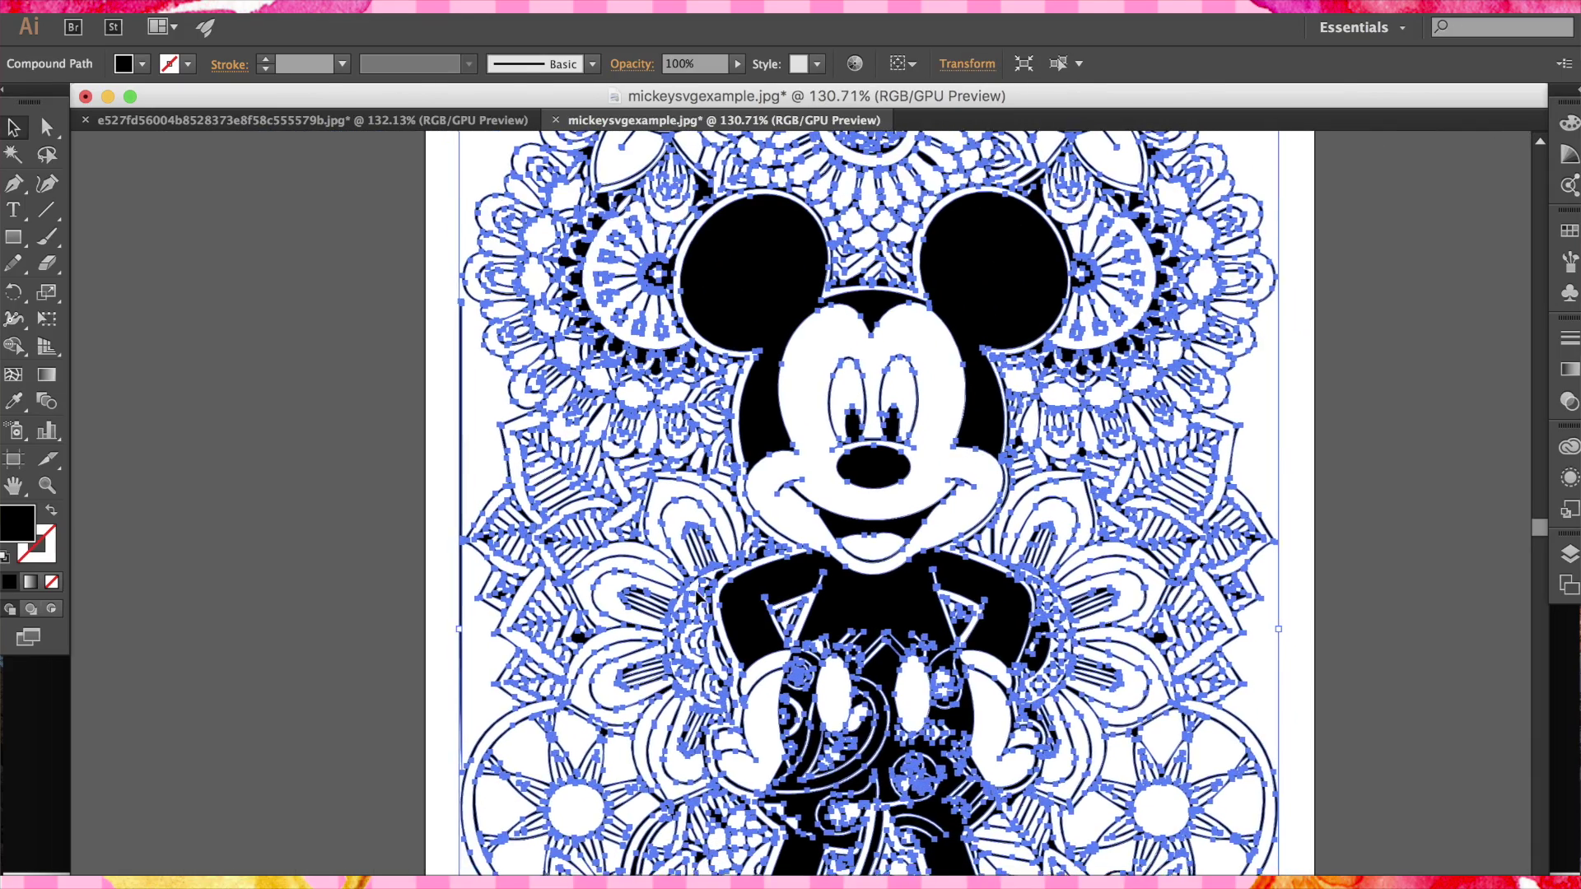
scroll(698, 595, "down", 3)
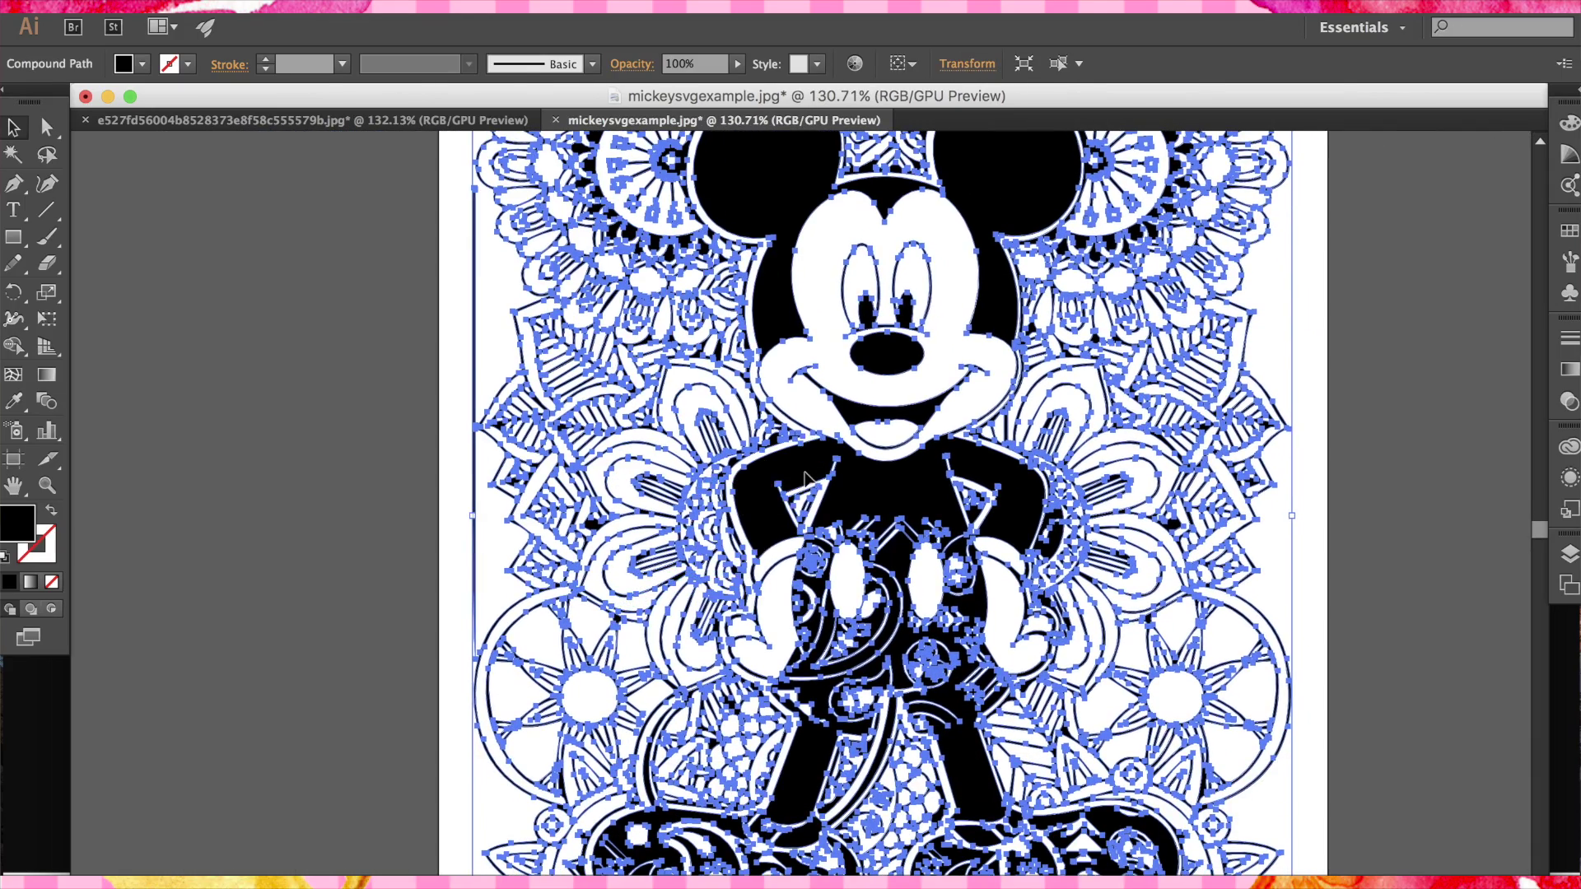
scroll(805, 477, "down", 2)
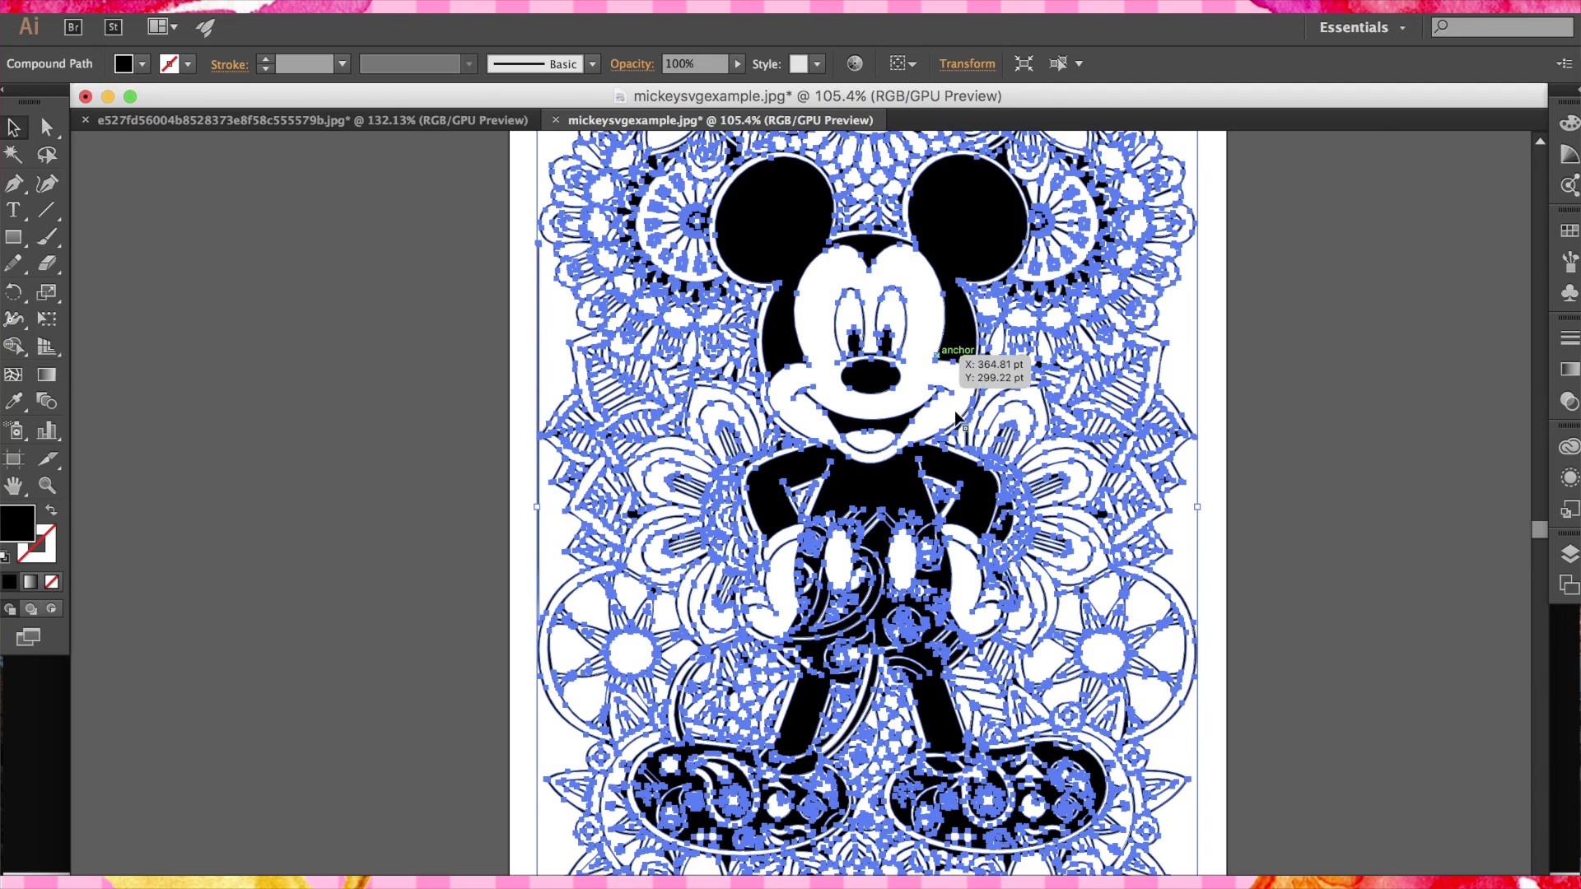
left_click(472, 527)
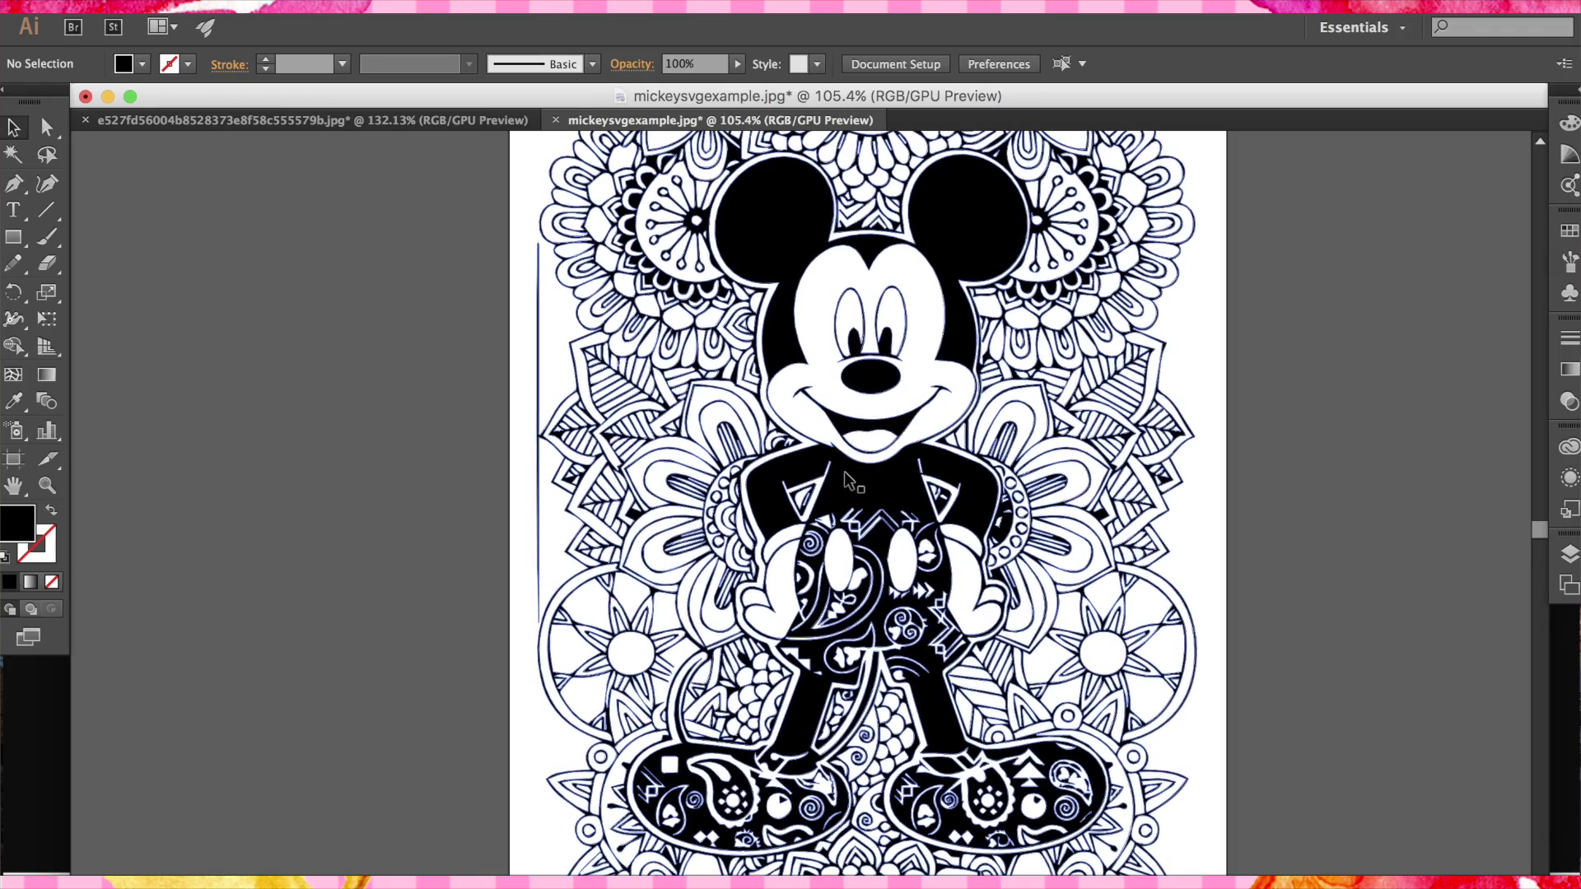
Move the combined artwork up and slightly right so that it fits entirely within the artboard.
scroll(725, 519, "up", 3)
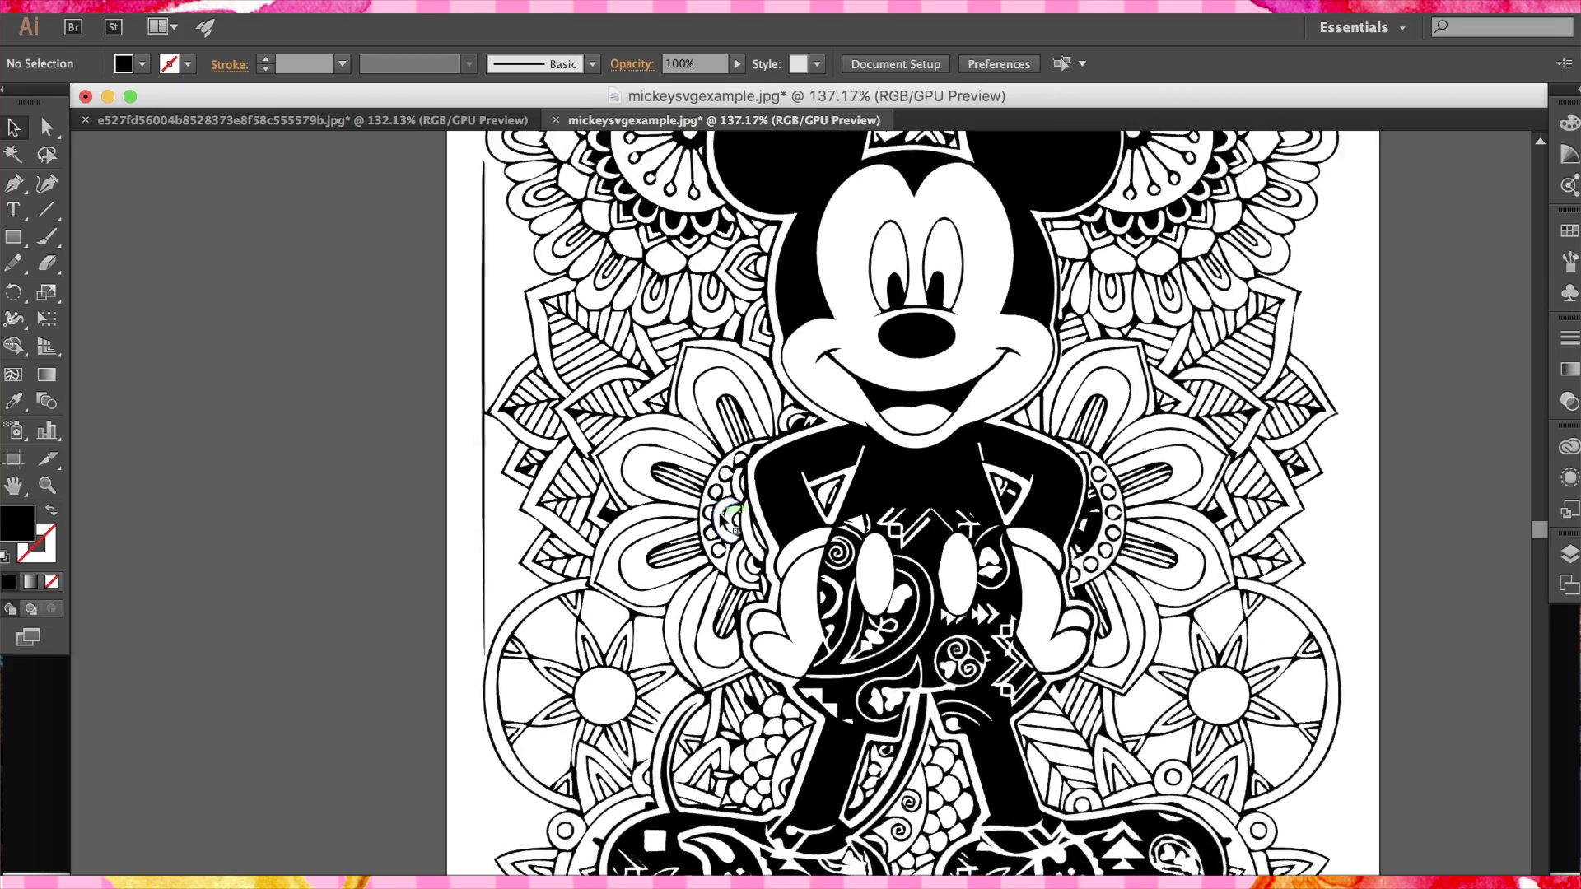
key("ctrl+0")
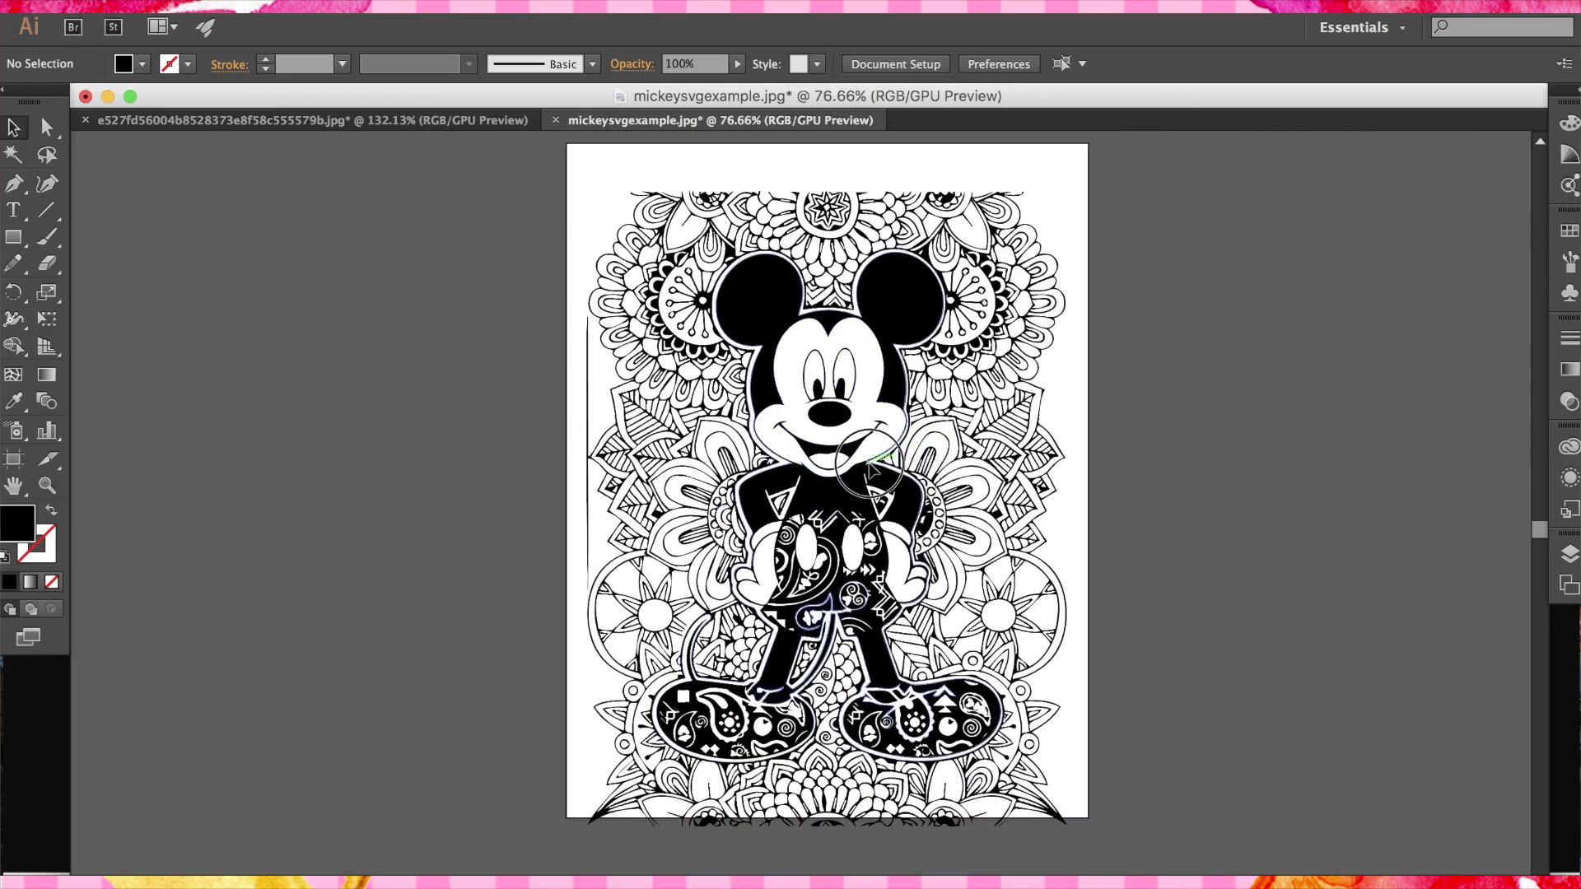
left_click_drag(845, 362, 857, 317)
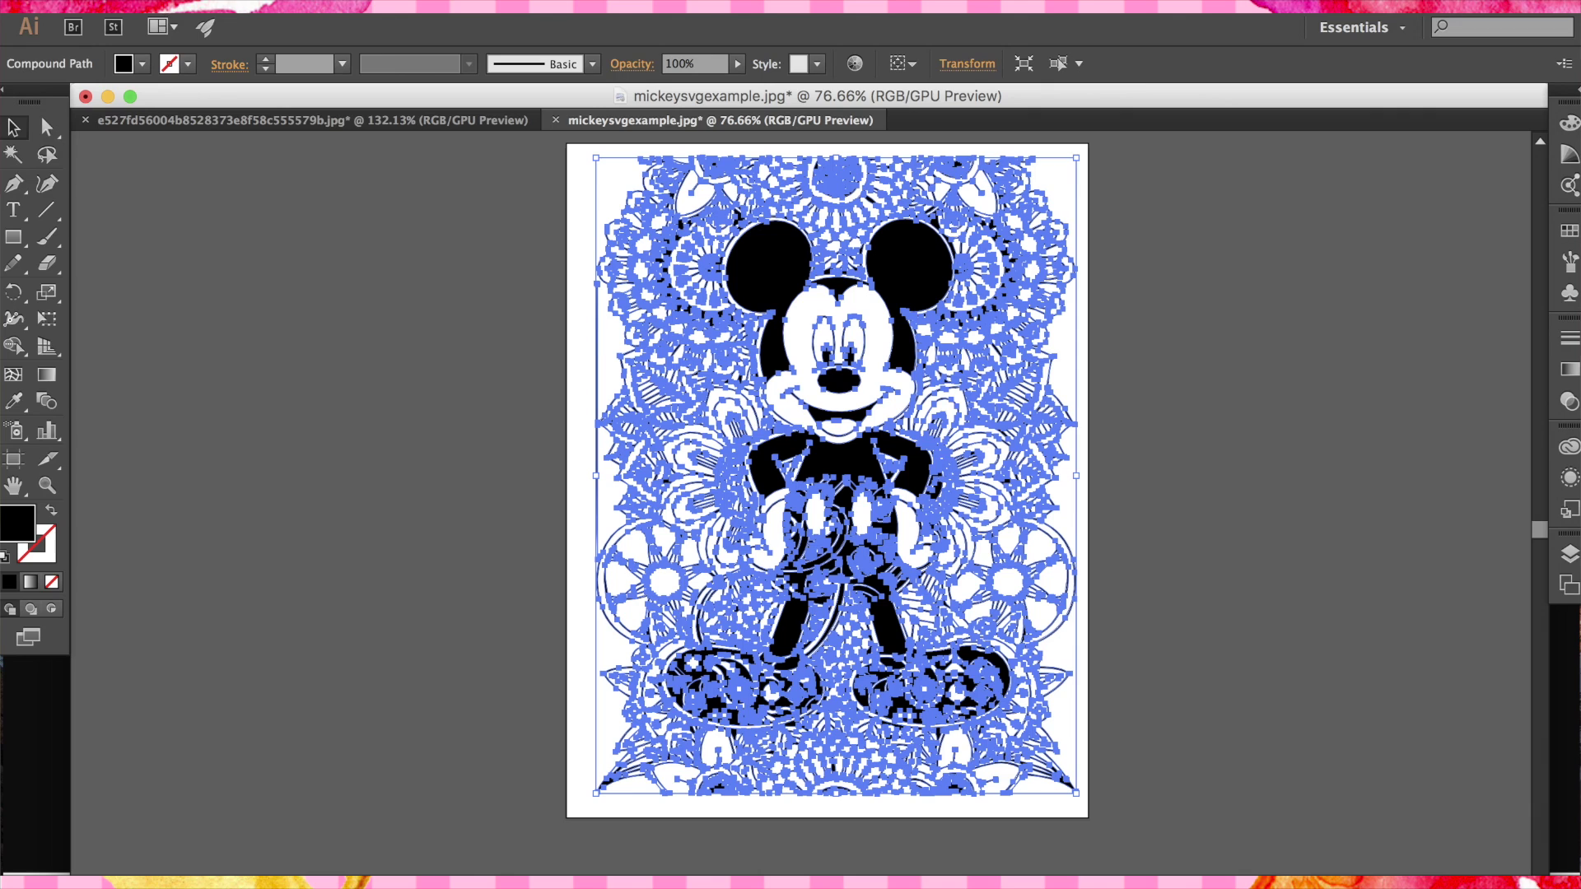
Prepare to save the design to the Desktop as mickeysvgexample in SVG format, and cancel the save.
left_click(169, 4)
left_click(202, 188)
left_click(723, 346)
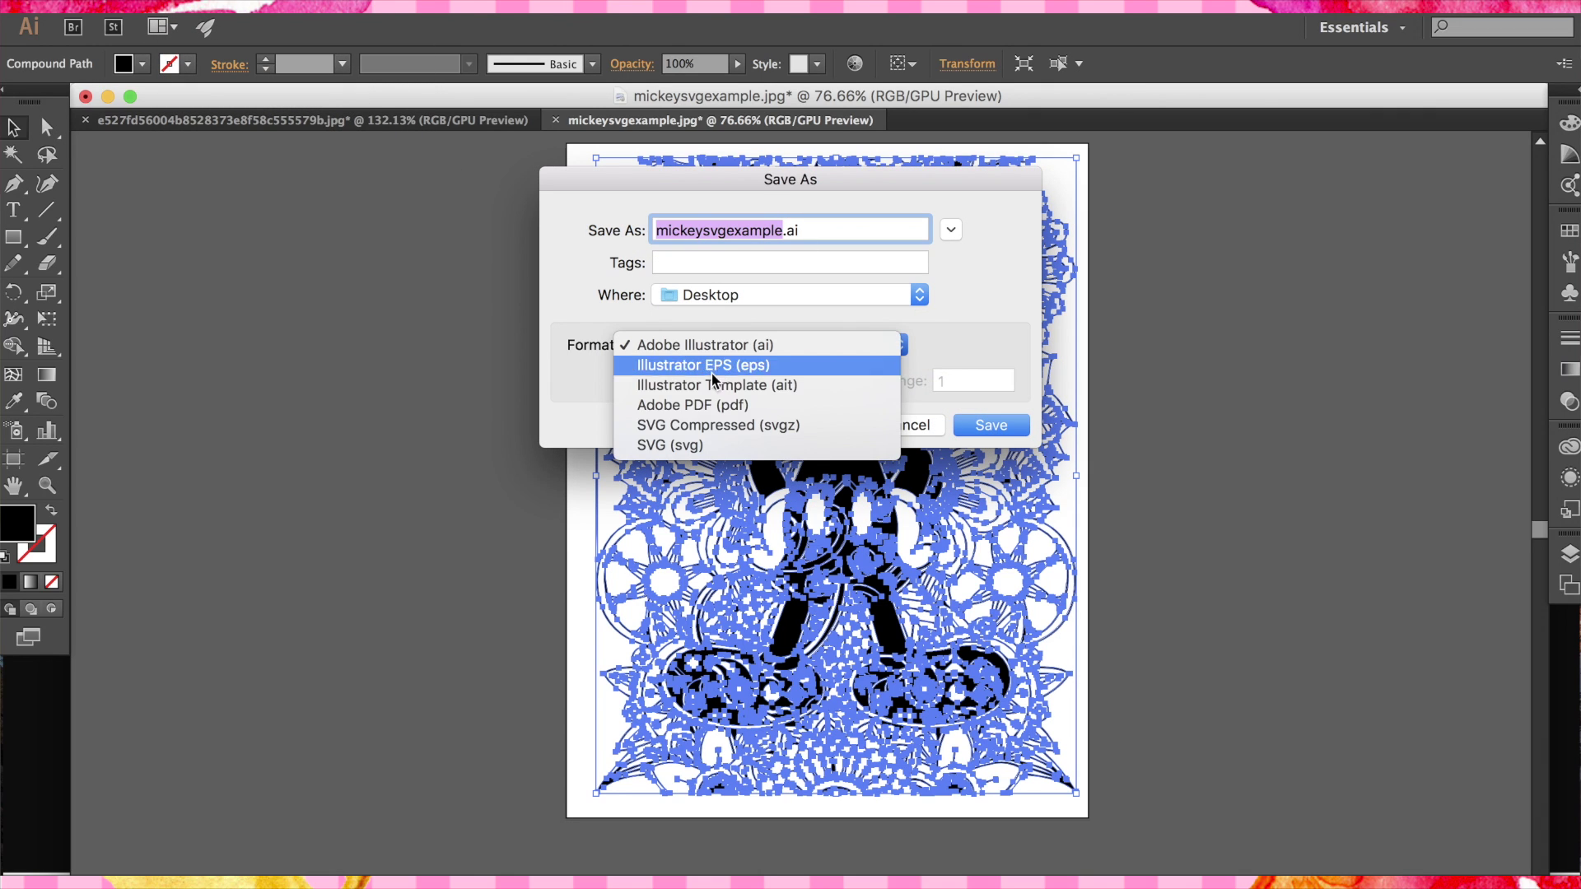
key("Return")
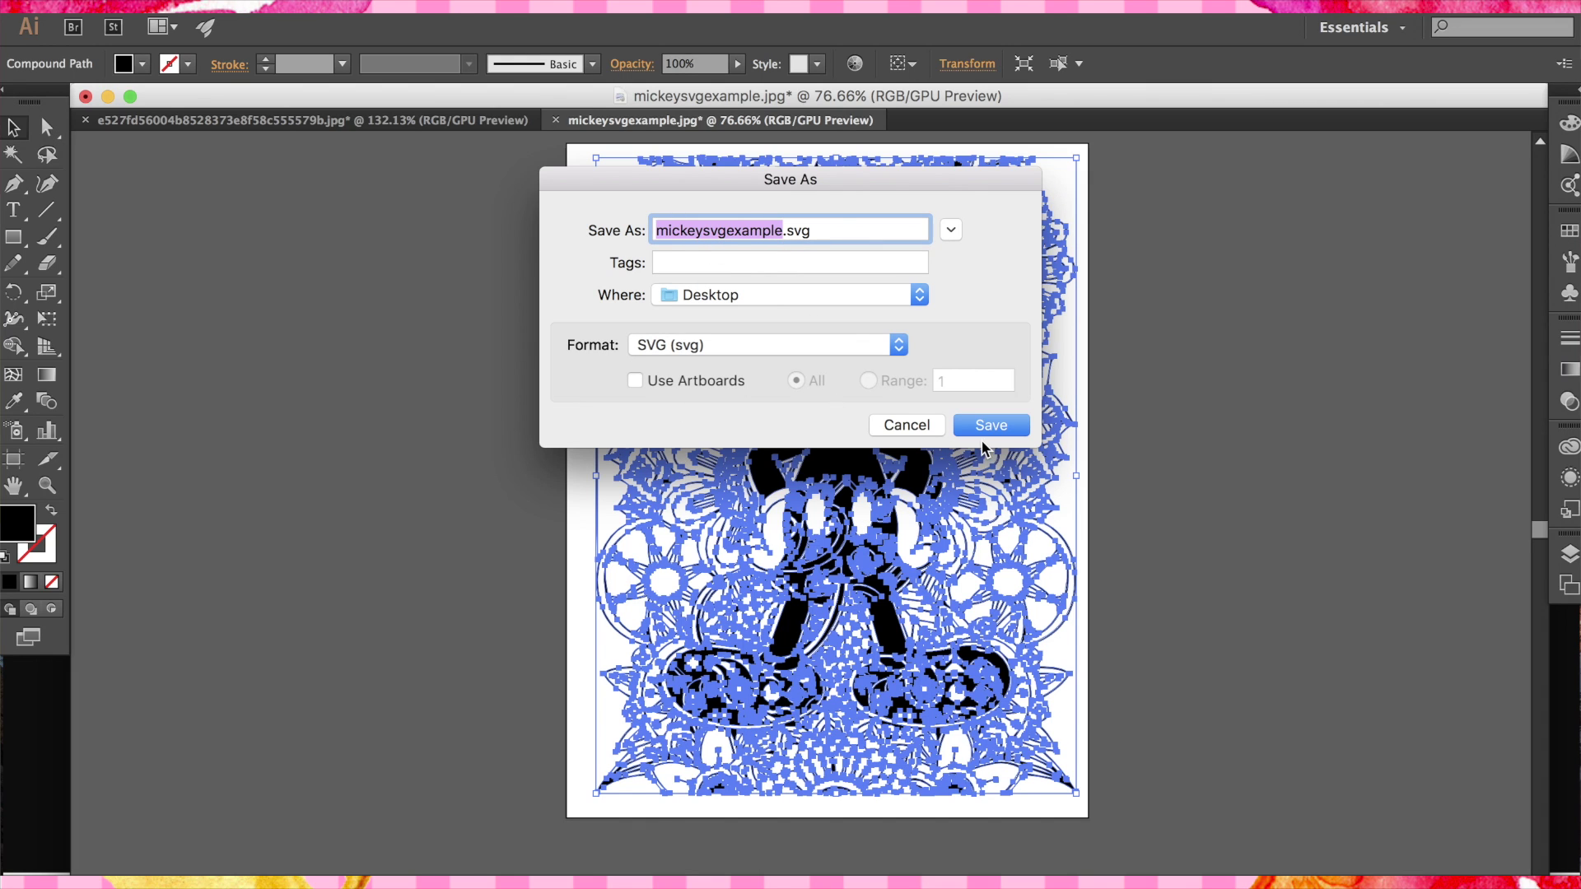
left_click(899, 429)
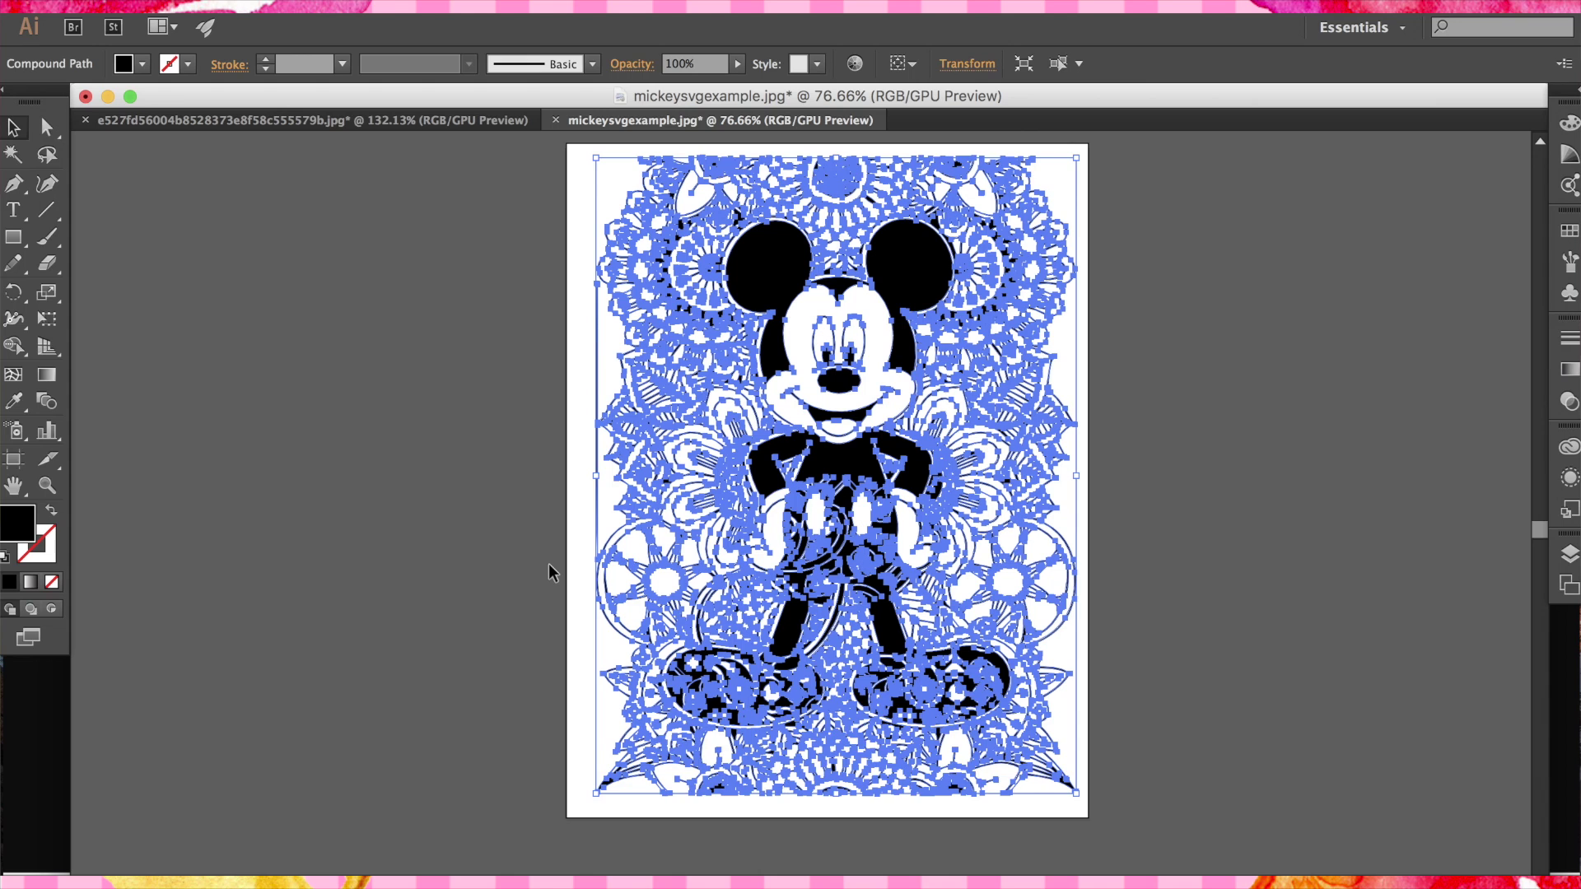